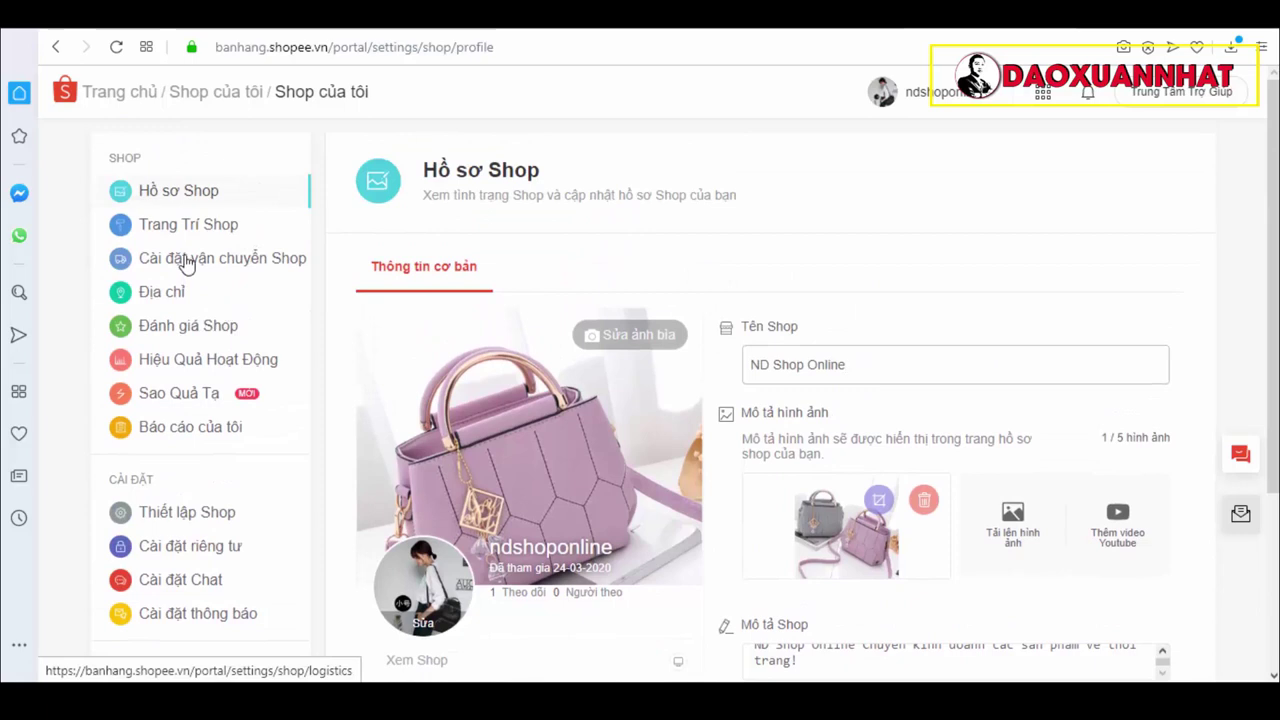
Step: Open the shop's shipping settings and look over the list of Shopee delivery carriers
{"action": "left_click", "coordinate": [186, 262]}
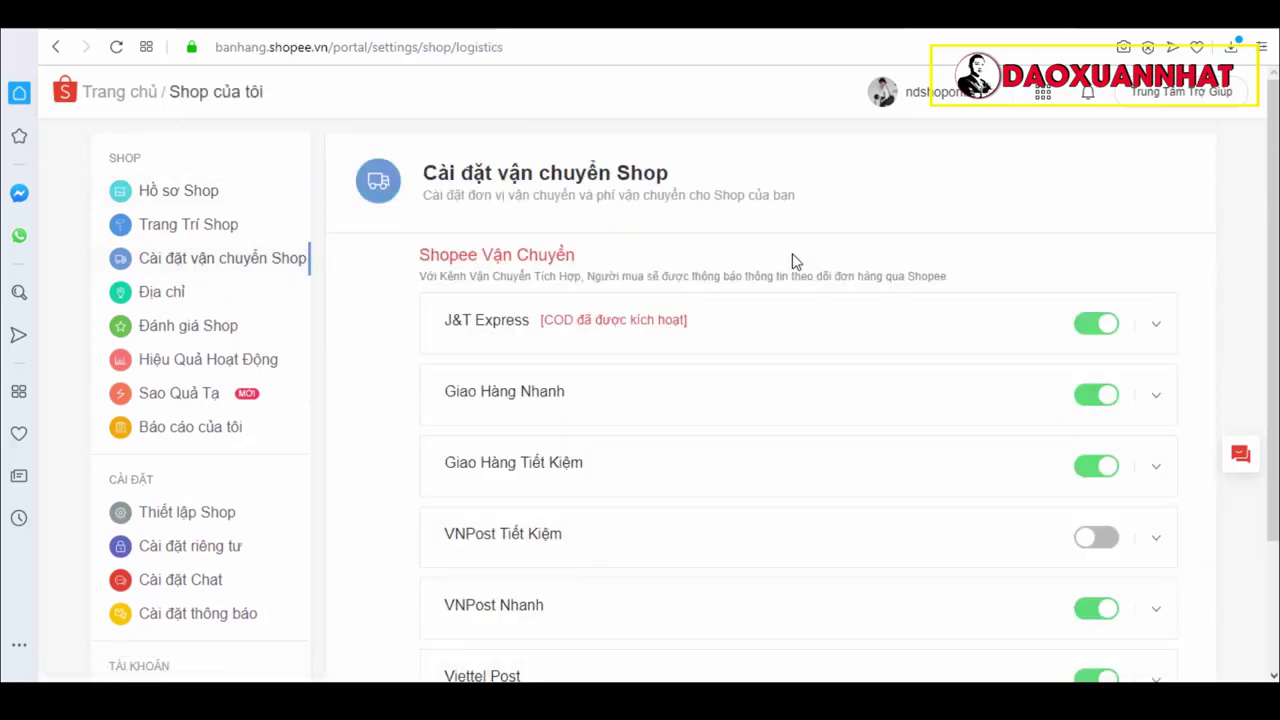
{"action": "scroll", "coordinate": [1273, 253], "scroll_direction": "down", "scroll_amount": 1}
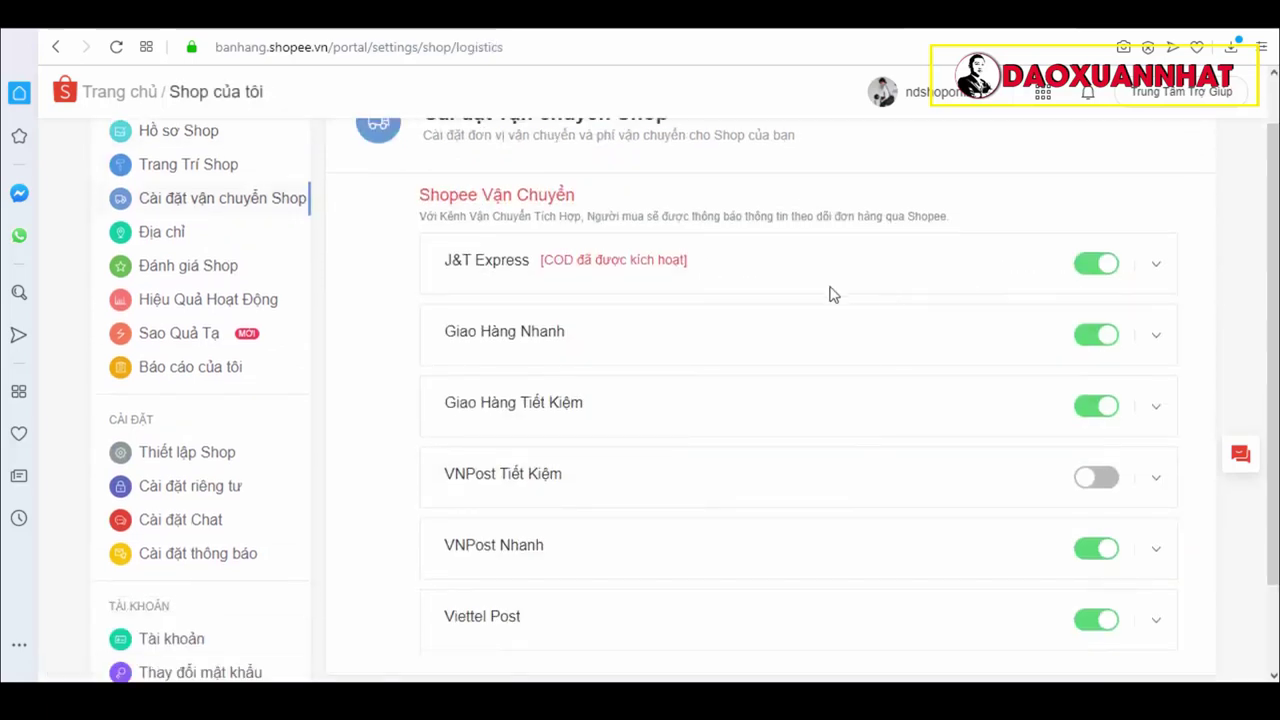
{"action": "scroll", "coordinate": [812, 335], "scroll_direction": "up", "scroll_amount": 1}
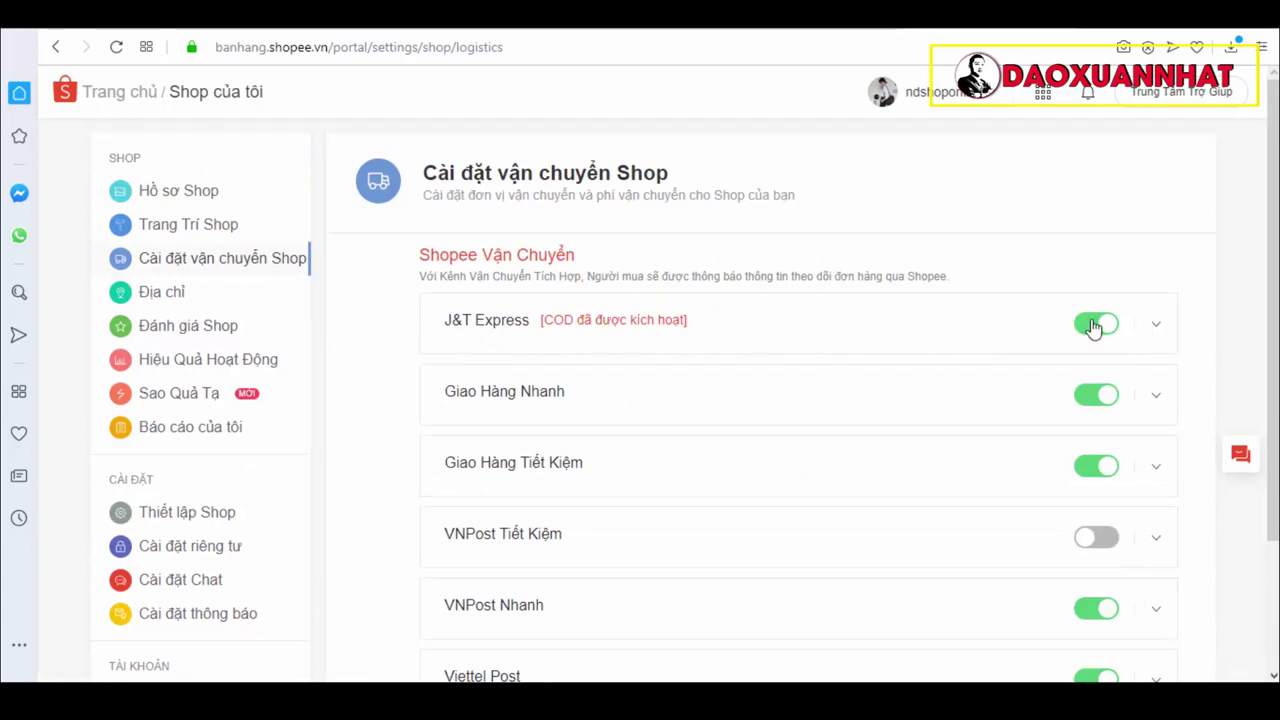
Step: Try to turn off the J&T Express carrier, reading the confirmation notice and cancelling it
{"action": "left_click", "coordinate": [1088, 324]}
{"action": "left_click_drag", "start_coordinate": [477, 335], "coordinate": [791, 431]}
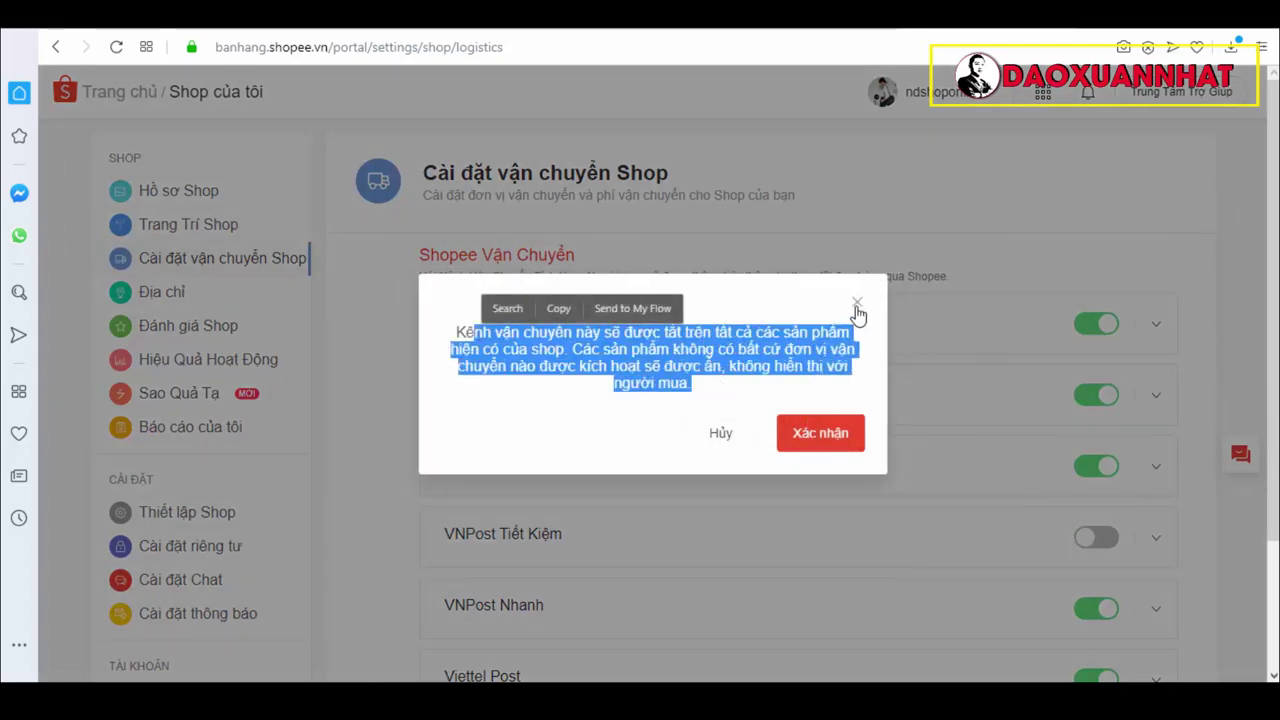
{"action": "left_click", "coordinate": [590, 346]}
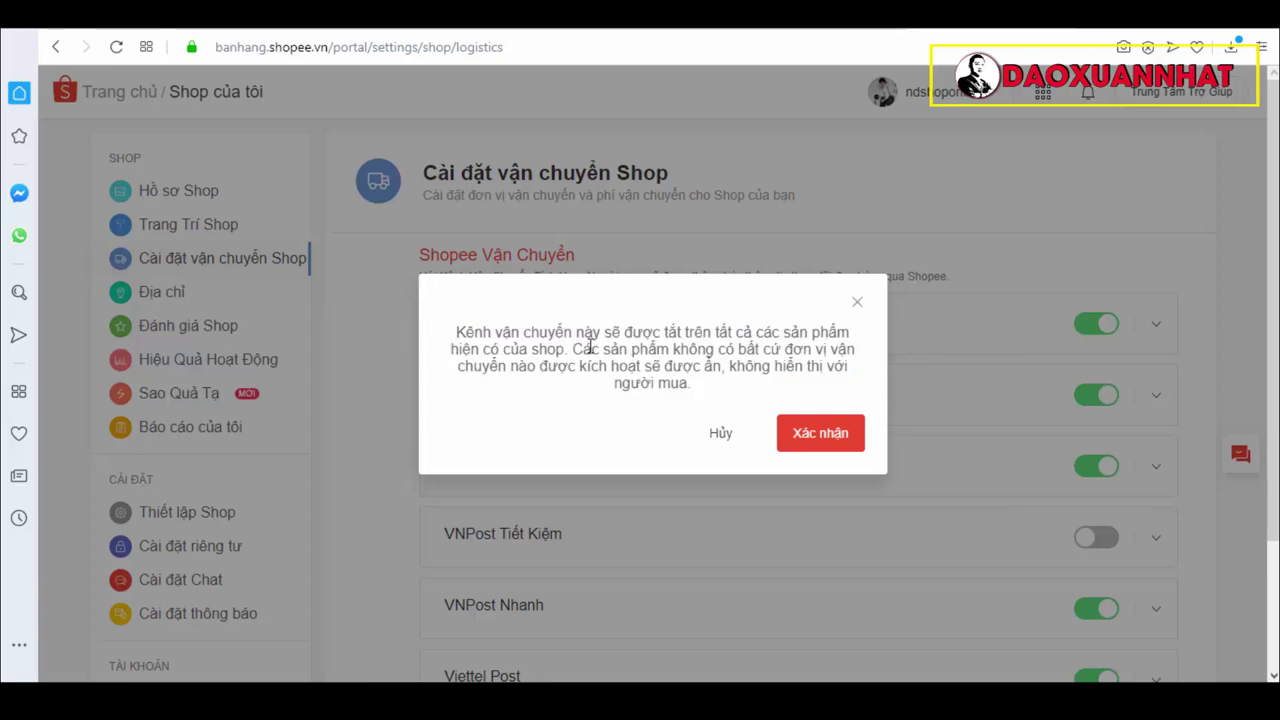
{"action": "left_click", "coordinate": [857, 306]}
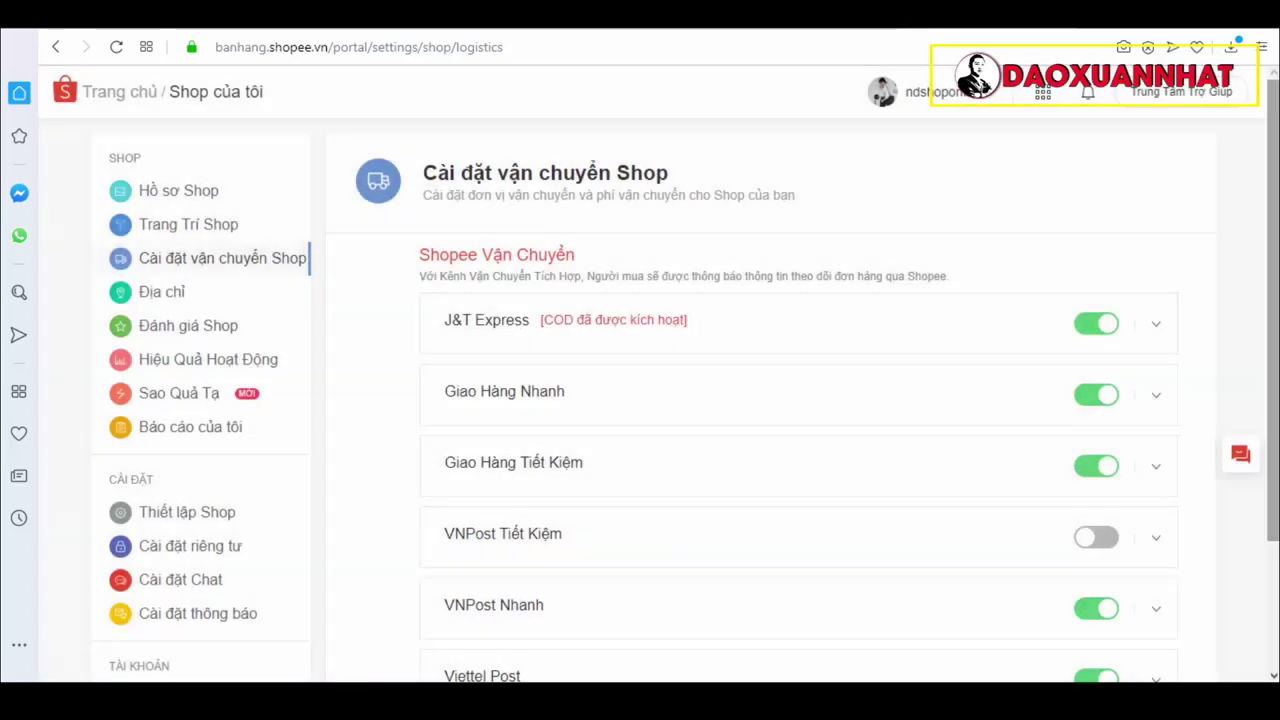
{"action": "scroll", "coordinate": [1100, 386], "scroll_direction": "down", "scroll_amount": 2}
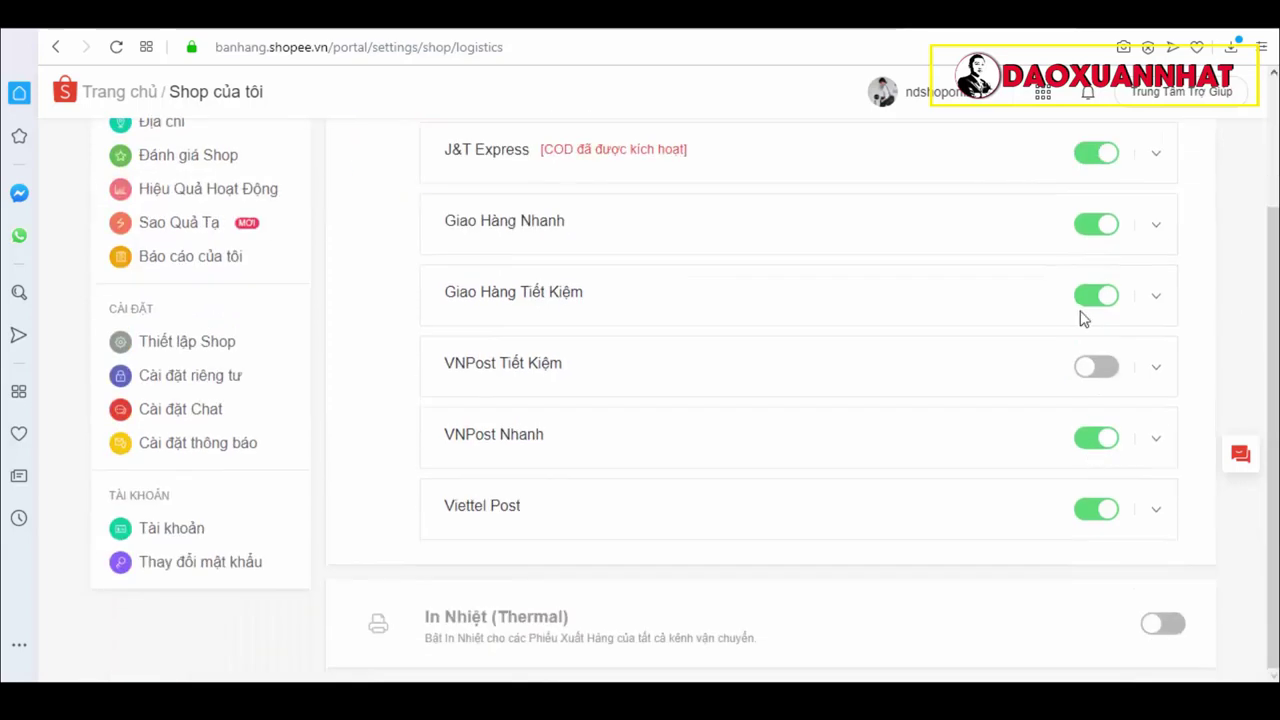
{"action": "scroll", "coordinate": [1080, 317], "scroll_direction": "up", "scroll_amount": 2}
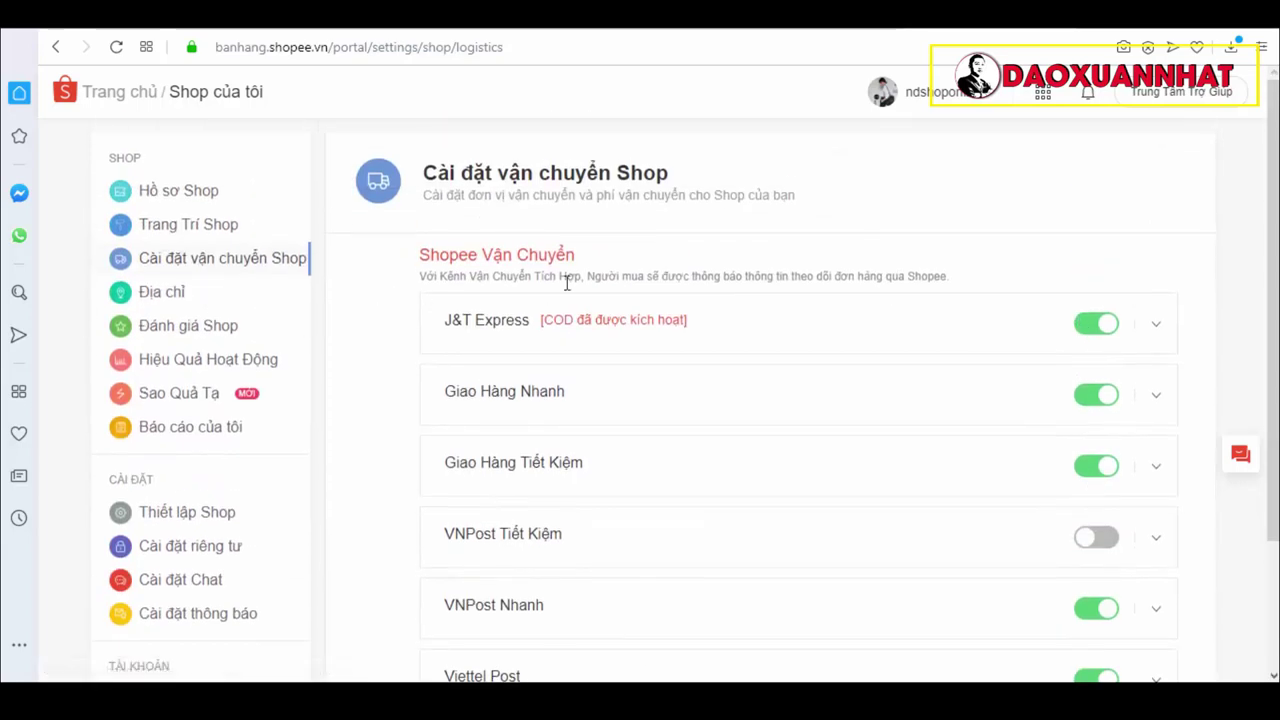
Step: Examine the shop's address page and the general selling options in the shop setup
{"action": "left_click", "coordinate": [165, 296]}
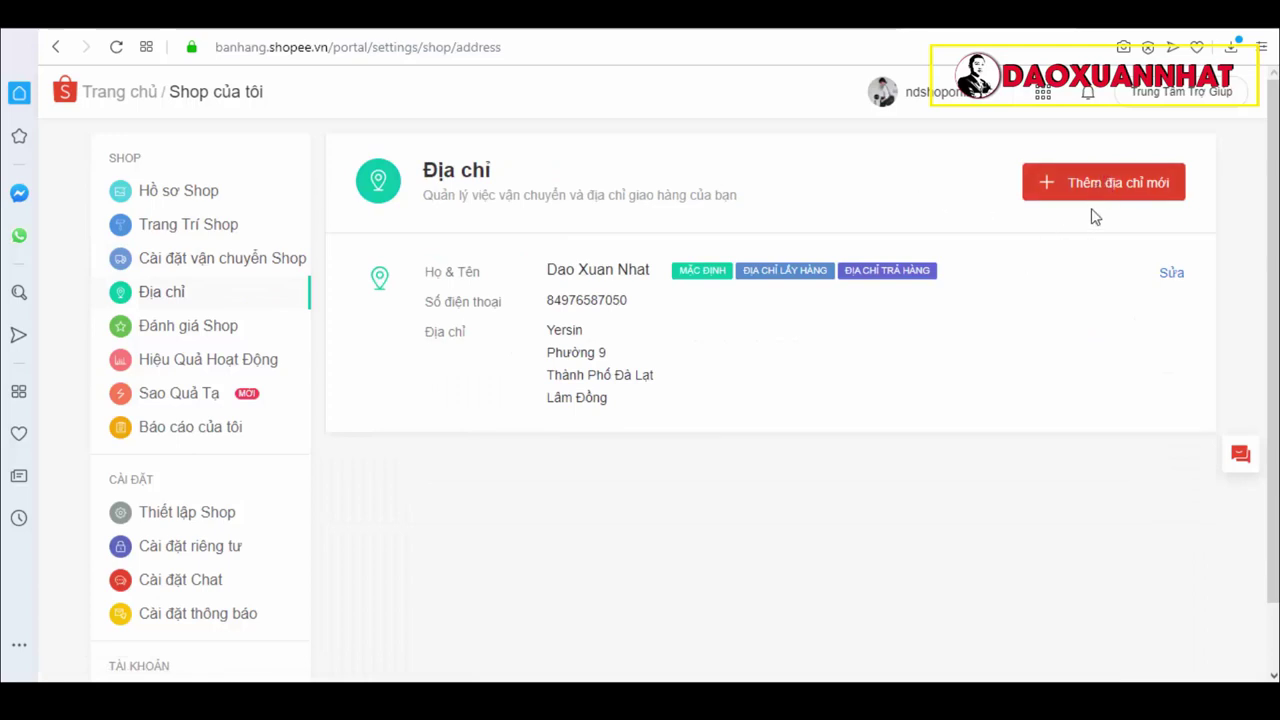
{"action": "scroll", "coordinate": [180, 322], "scroll_direction": "down", "scroll_amount": 1}
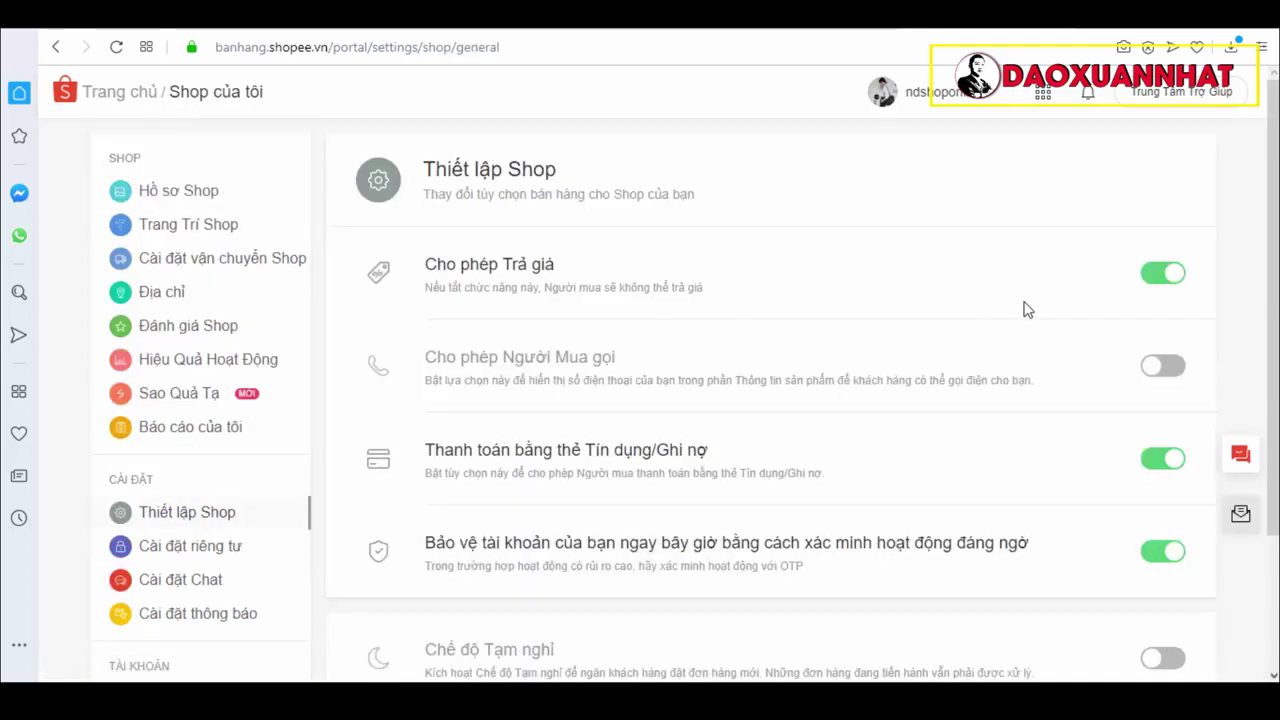
{"action": "scroll", "coordinate": [1027, 310], "scroll_direction": "down", "scroll_amount": 1}
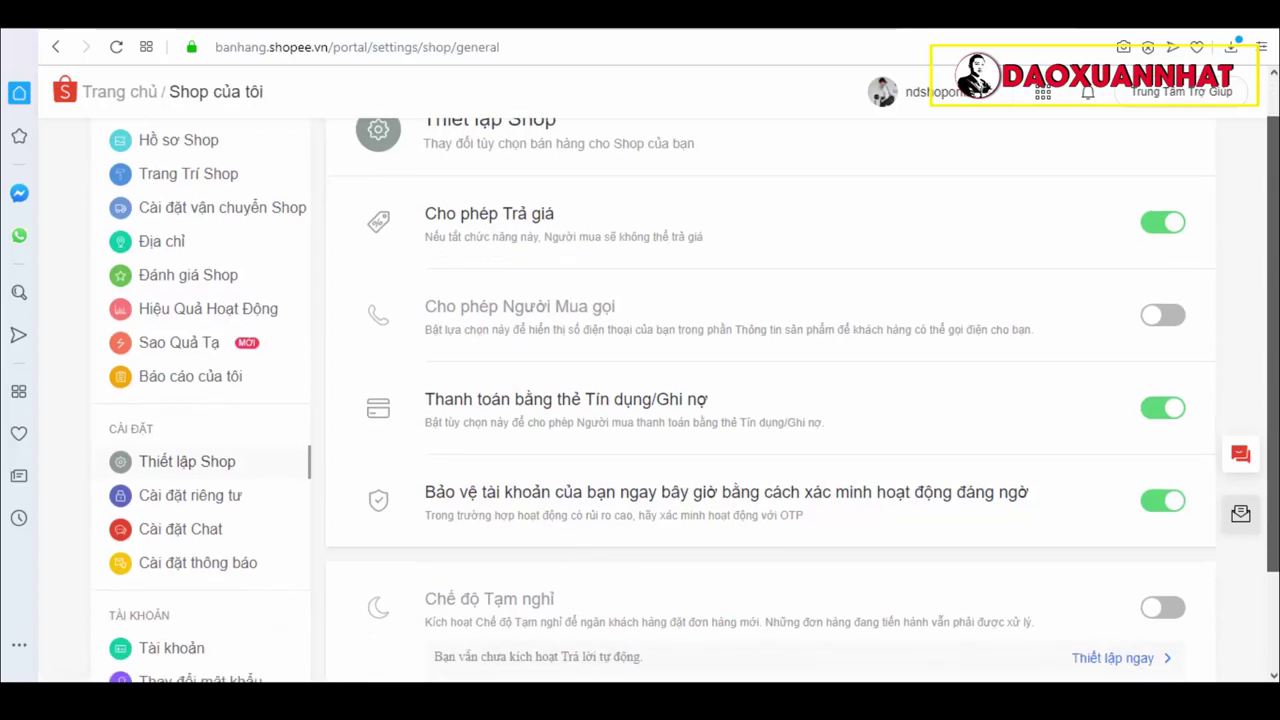
{"action": "scroll", "coordinate": [1275, 382], "scroll_direction": "down", "scroll_amount": 3}
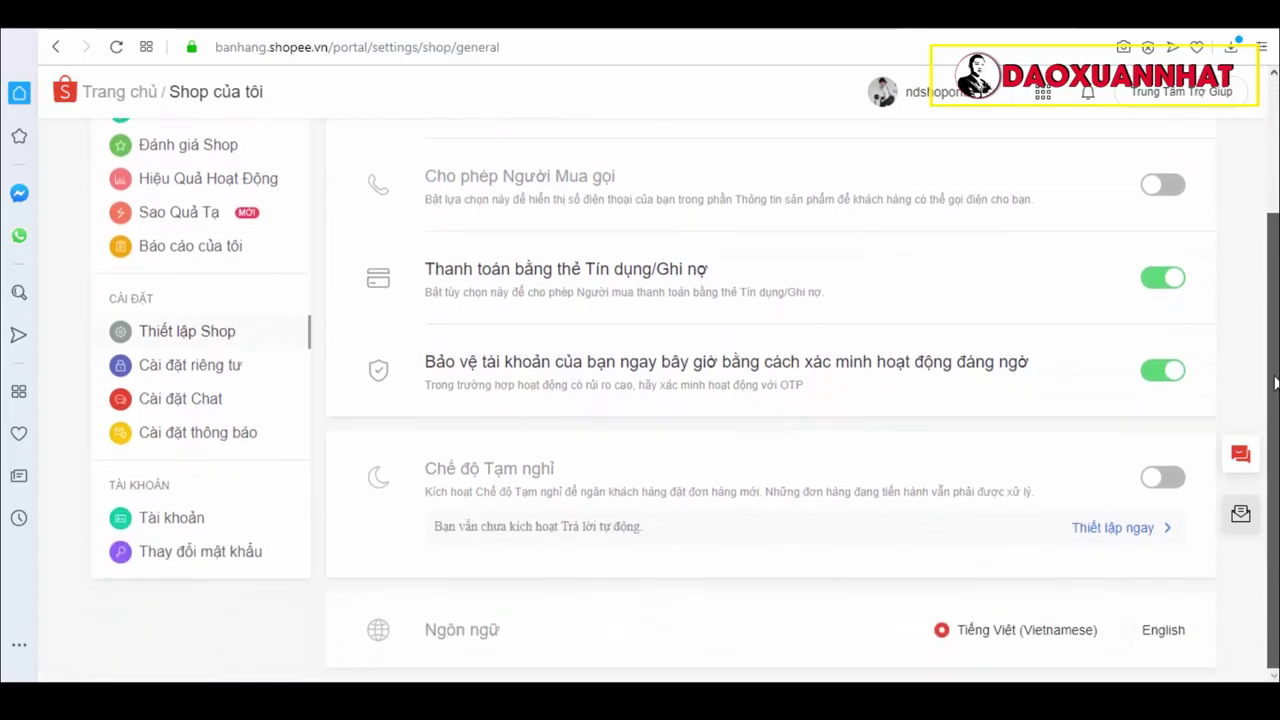
{"action": "scroll", "coordinate": [1277, 402], "scroll_direction": "up", "scroll_amount": 4}
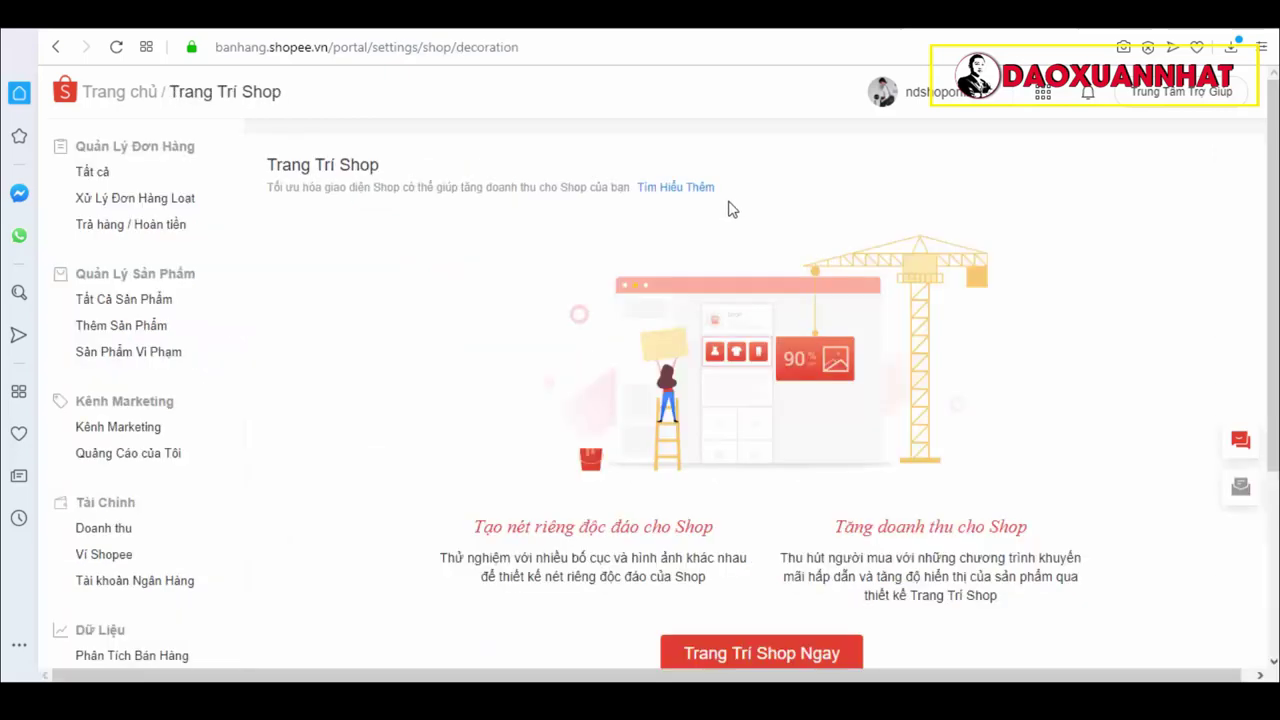
Step: Look over the shop decoration page and open the form for adding a new product
{"action": "scroll", "coordinate": [1272, 215], "scroll_direction": "down", "scroll_amount": 3}
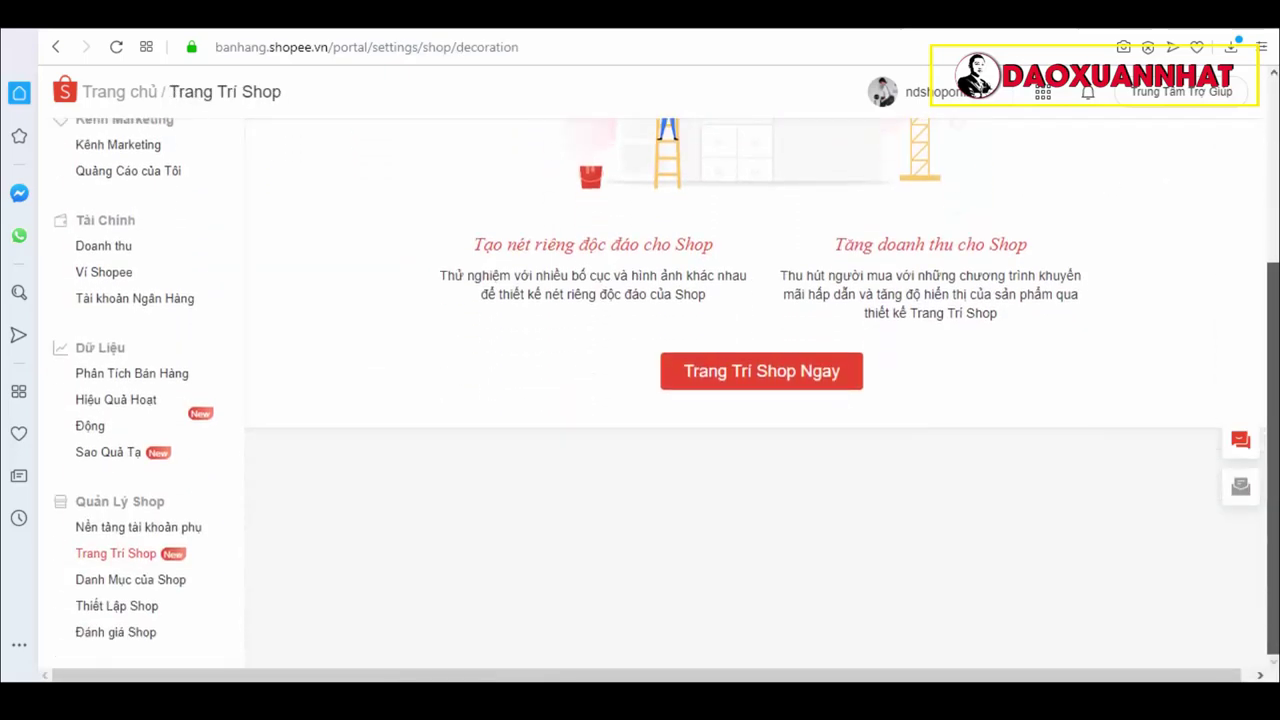
{"action": "scroll", "coordinate": [958, 196], "scroll_direction": "up", "scroll_amount": 3}
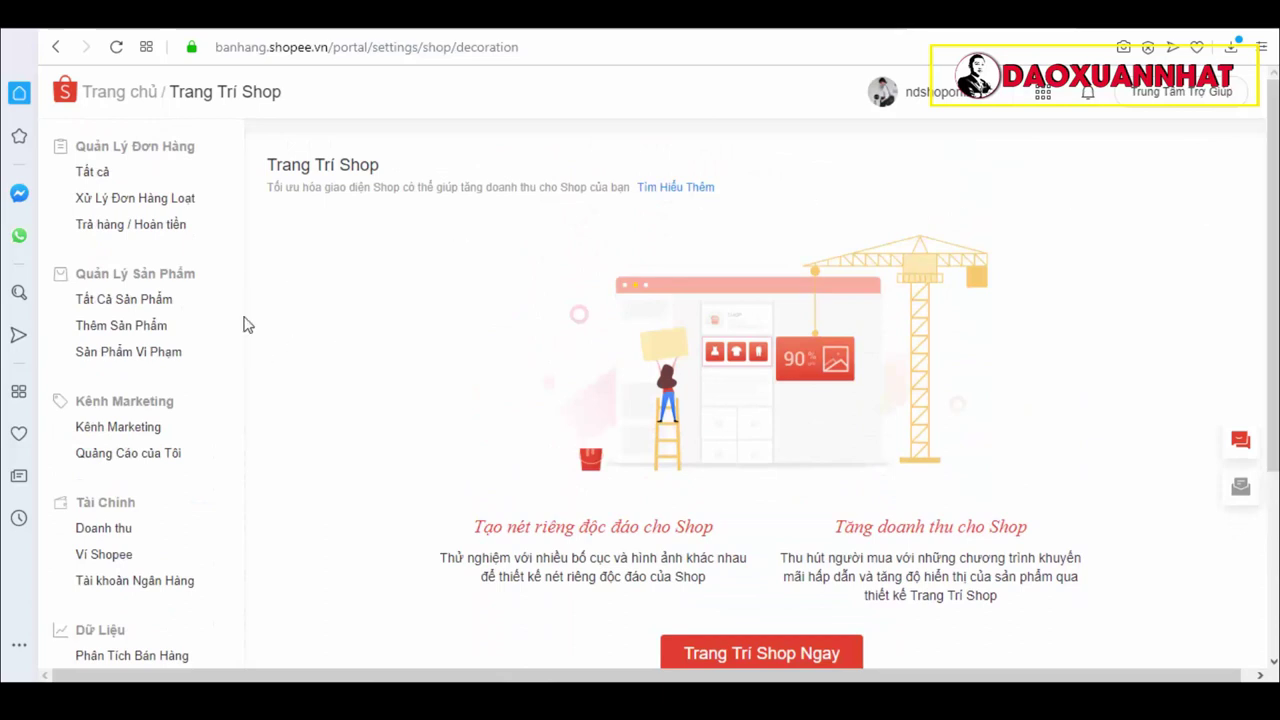
{"action": "left_click", "coordinate": [153, 330]}
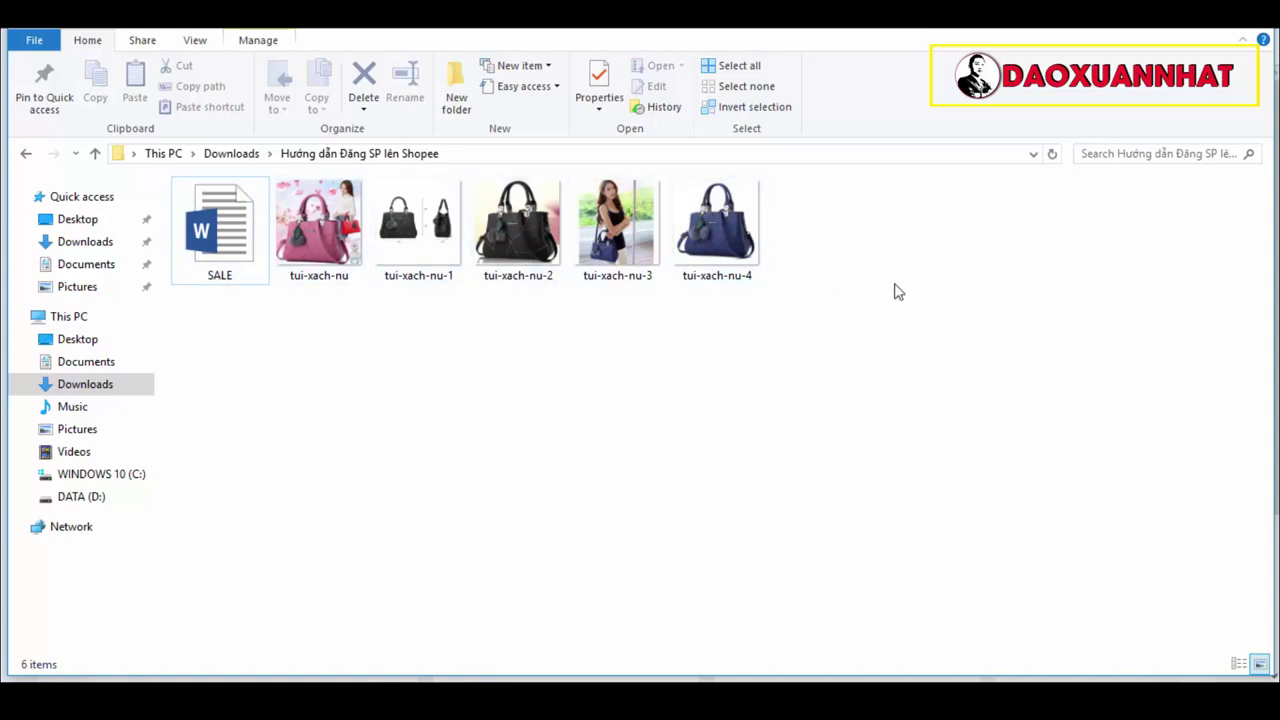
Step: Inspect the product files in the Downloads folder "Hướng dẫn Đăng SP lên Shopee" in File Explorer
{"action": "left_click", "coordinate": [240, 156]}
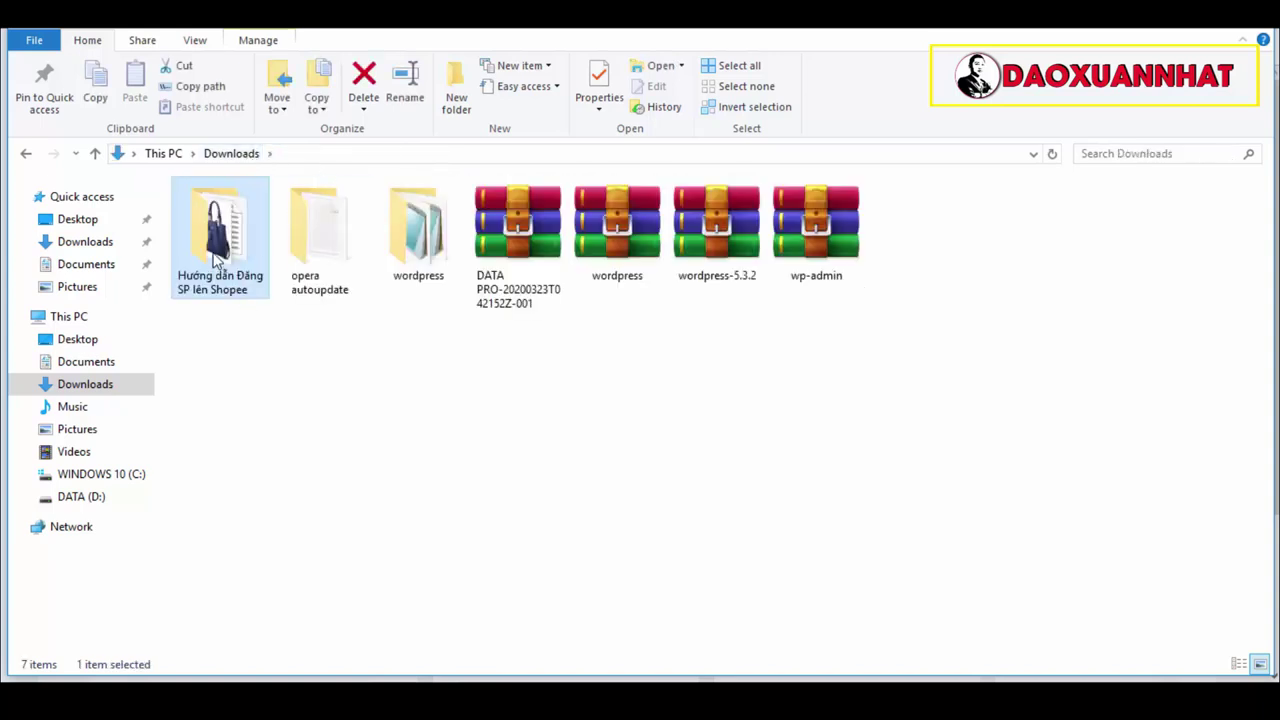
{"action": "double_click", "coordinate": [215, 258]}
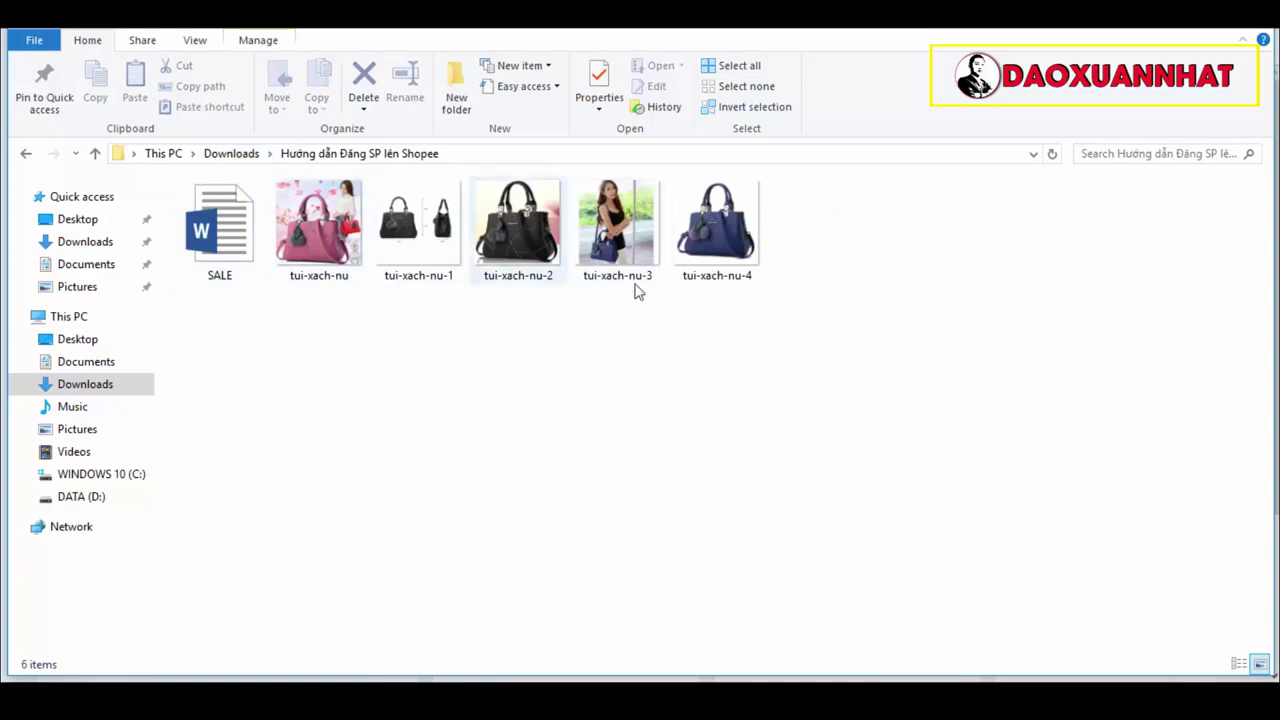
{"action": "left_click", "coordinate": [1157, 29]}
Step: Copy the title "[SALE] TÚI XÁCH TAY NỮ,TÚI ĐEO CHÉO NỮ -FORI SHOP" from the SALE Word document into Shopee's product name
{"action": "left_click", "coordinate": [263, 285]}
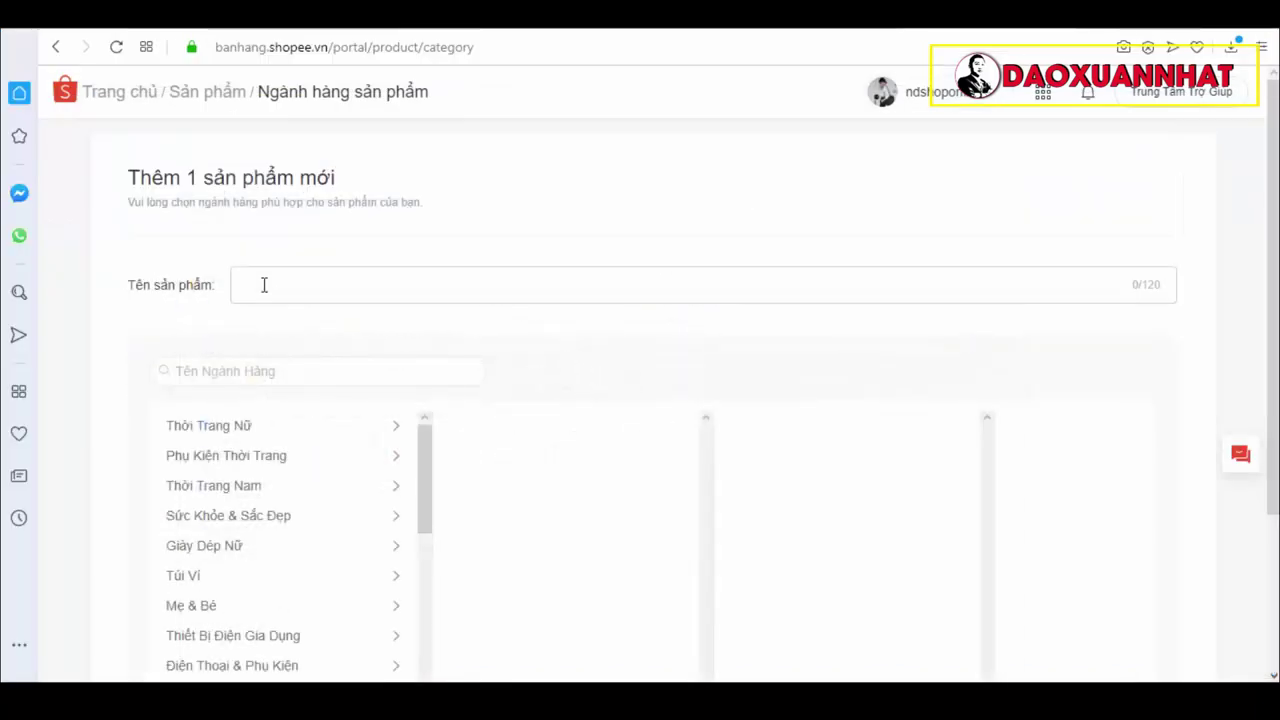
{"action": "key", "text": "alt+Tab"}
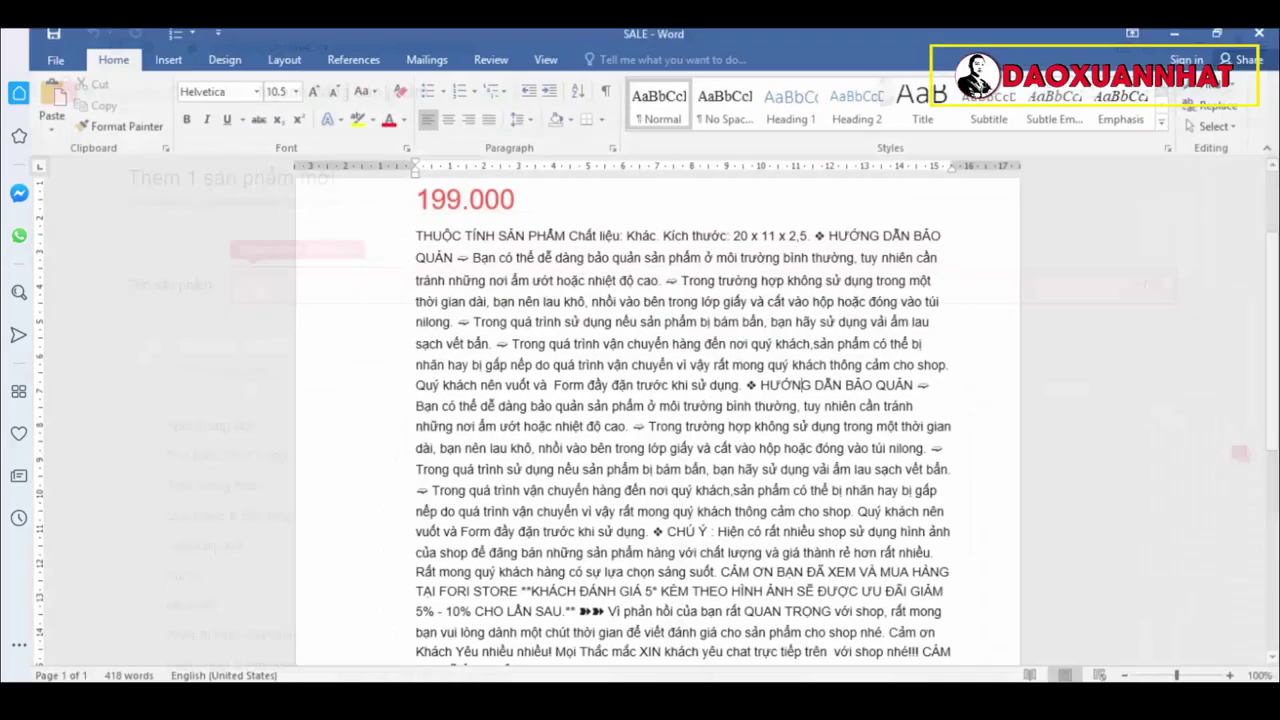
{"action": "scroll", "coordinate": [396, 282], "scroll_direction": "up", "scroll_amount": 3}
{"action": "left_click_drag", "start_coordinate": [396, 282], "coordinate": [922, 284]}
{"action": "right_click", "coordinate": [838, 286]}
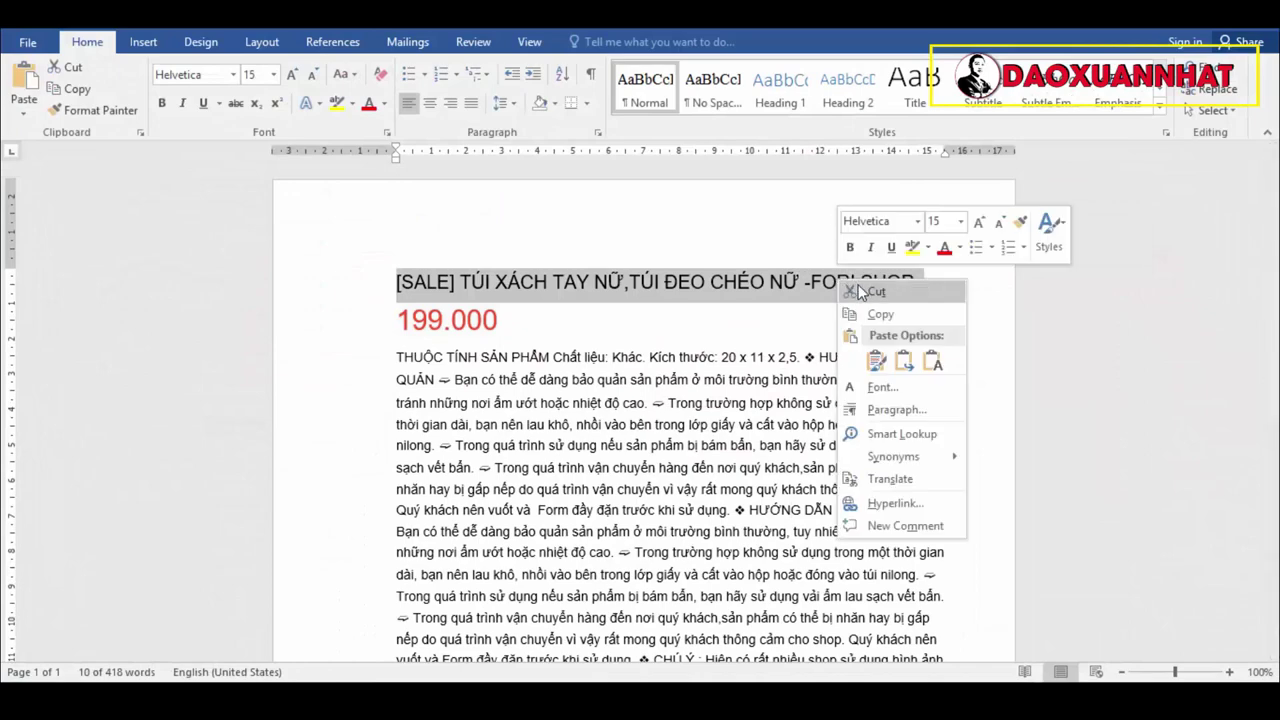
{"action": "left_click", "coordinate": [874, 311]}
{"action": "key", "text": "alt+Tab"}
{"action": "left_click", "coordinate": [270, 296]}
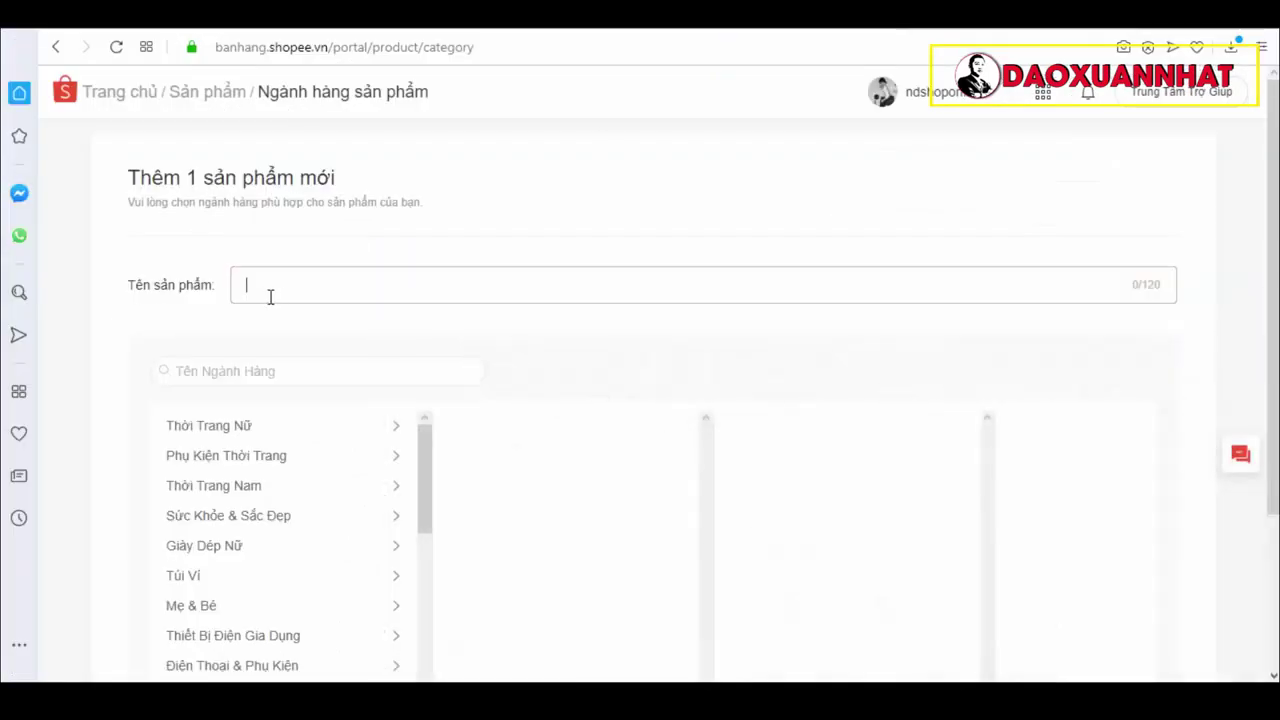
{"action": "key", "text": "ctrl+v"}
Step: Replace "-FORI SHOP" at the end of the product name with "- ND SHOP ONLINE"
{"action": "left_click_drag", "start_coordinate": [531, 287], "coordinate": [641, 295]}
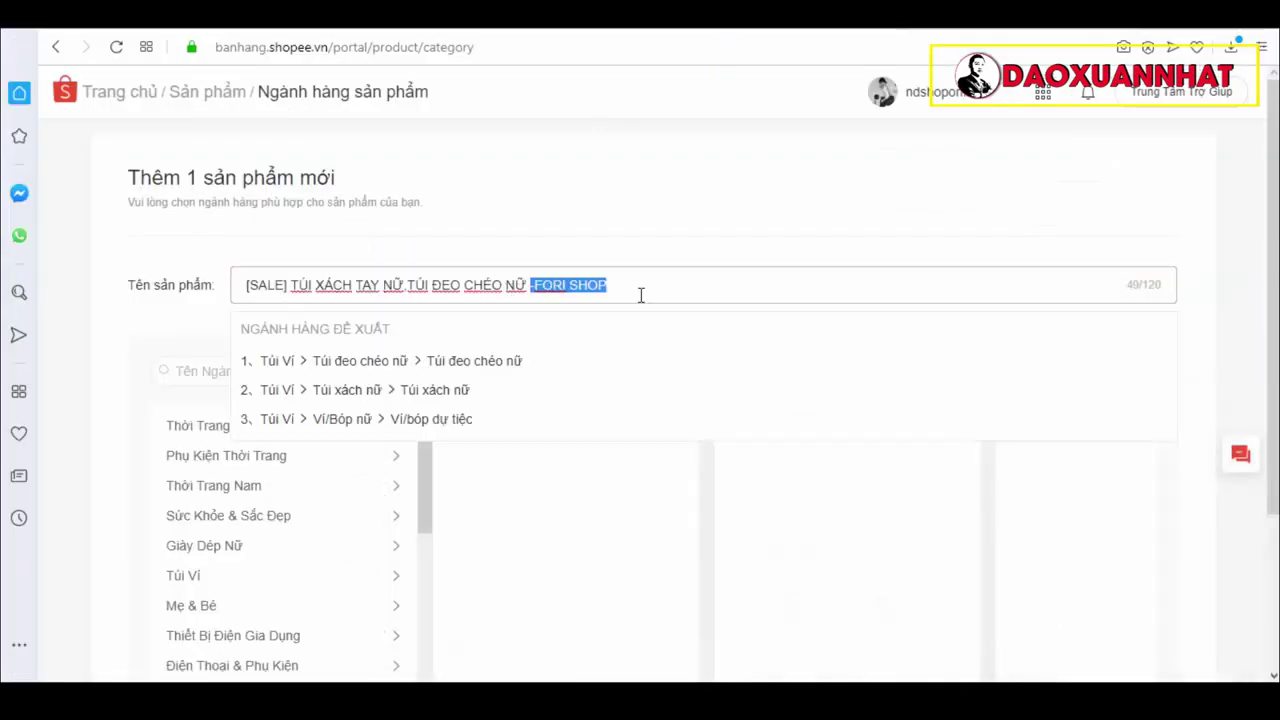
{"action": "key", "text": "BackSpace"}
{"action": "type", "text": "- ND"}
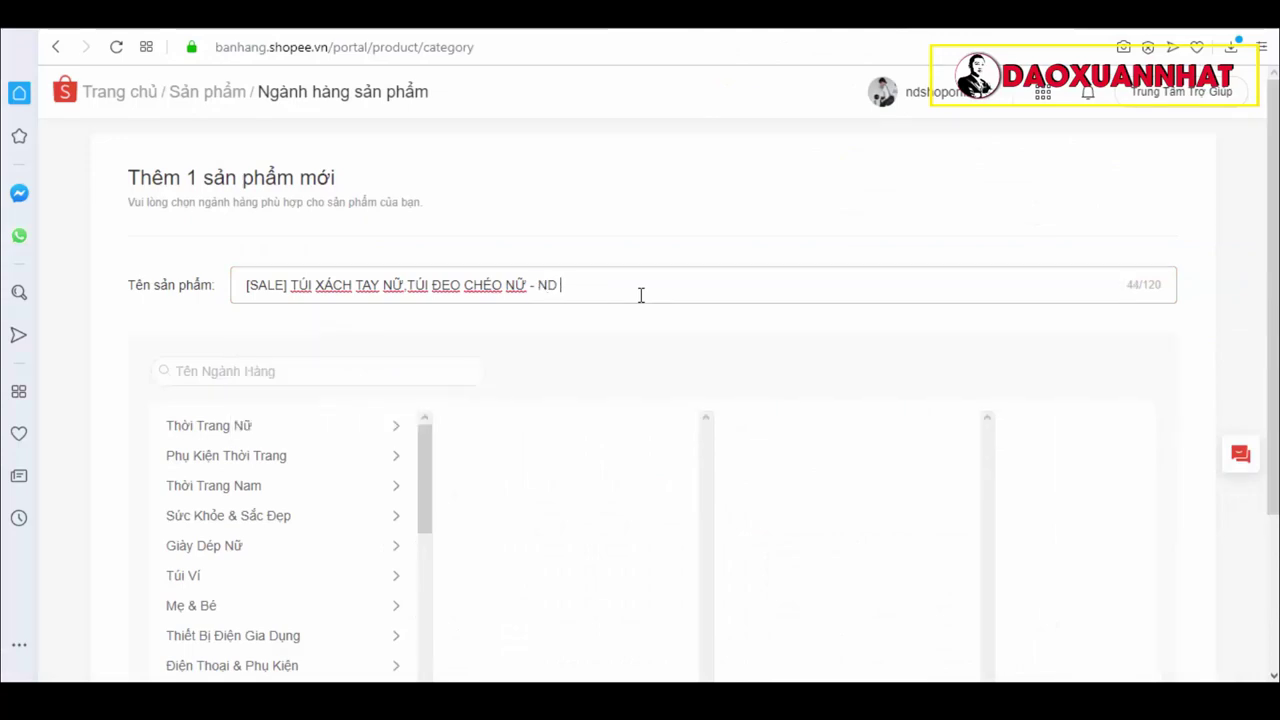
{"action": "type", "text": " SHOP ONLINE"}
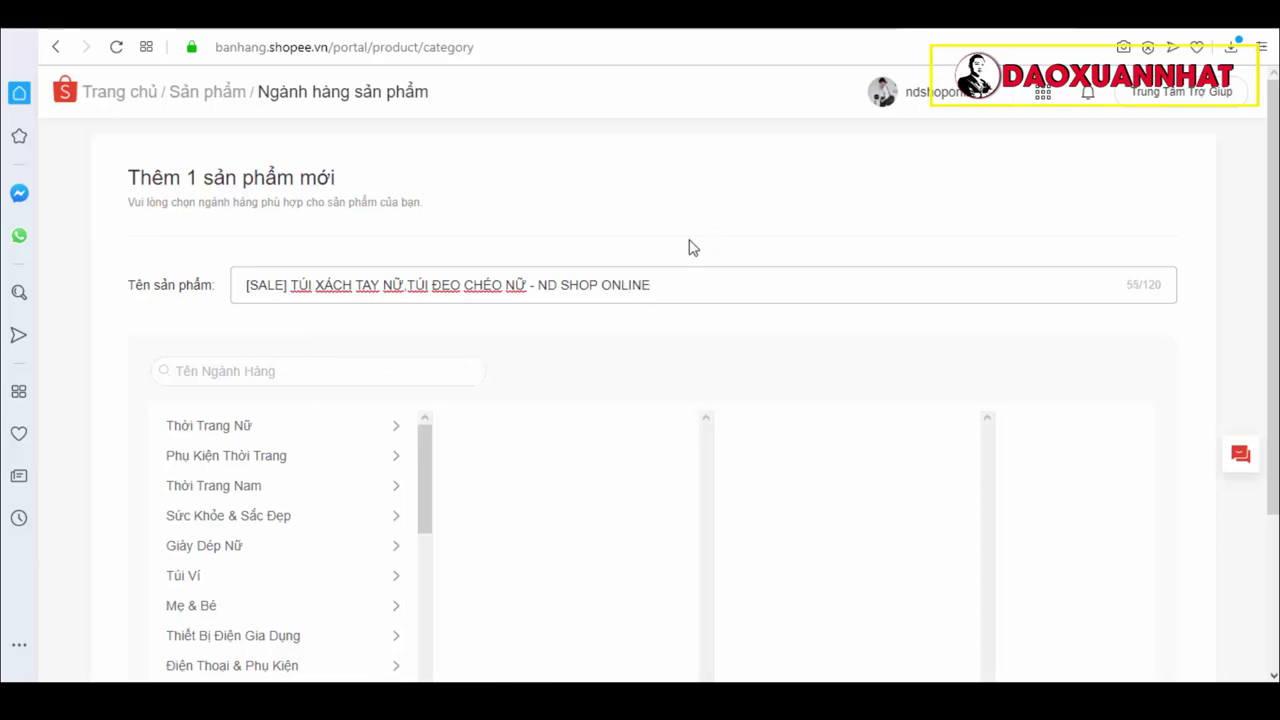
Step: Choose the product category Túi Ví > Túi xách nữ > Túi xách nữ
{"action": "scroll", "coordinate": [380, 334], "scroll_direction": "down", "scroll_amount": 1}
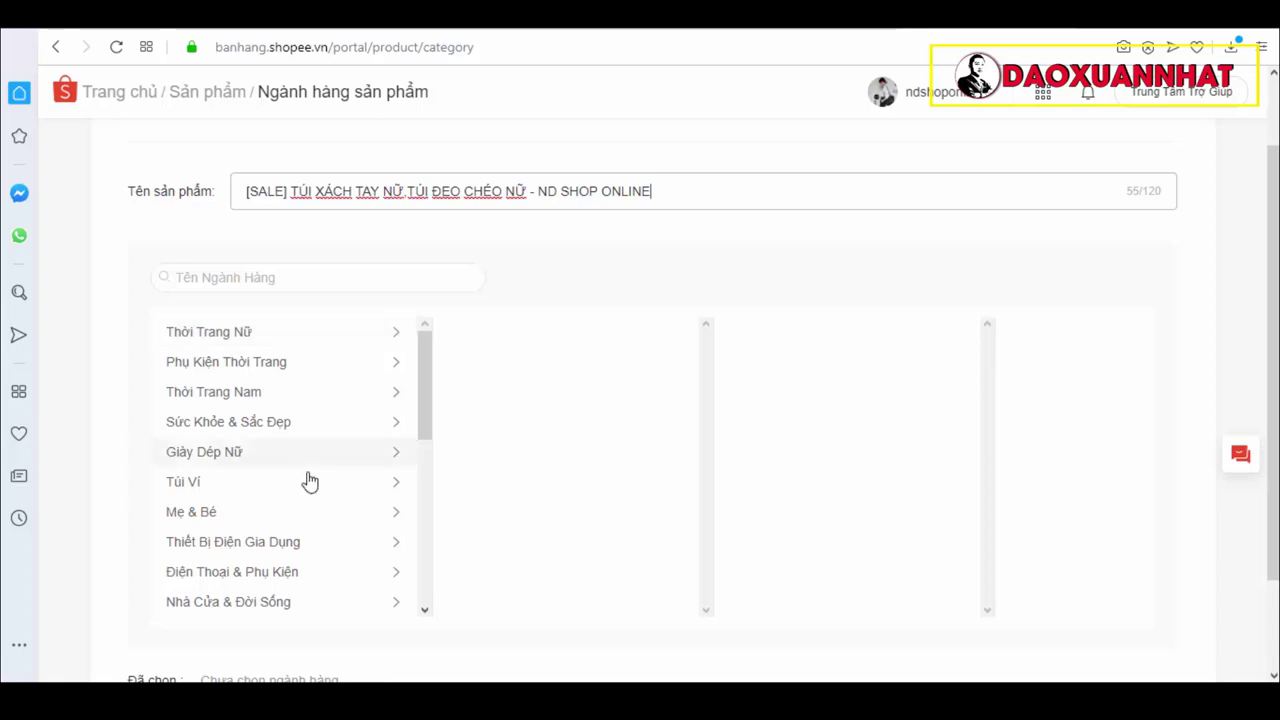
{"action": "left_click", "coordinate": [385, 489]}
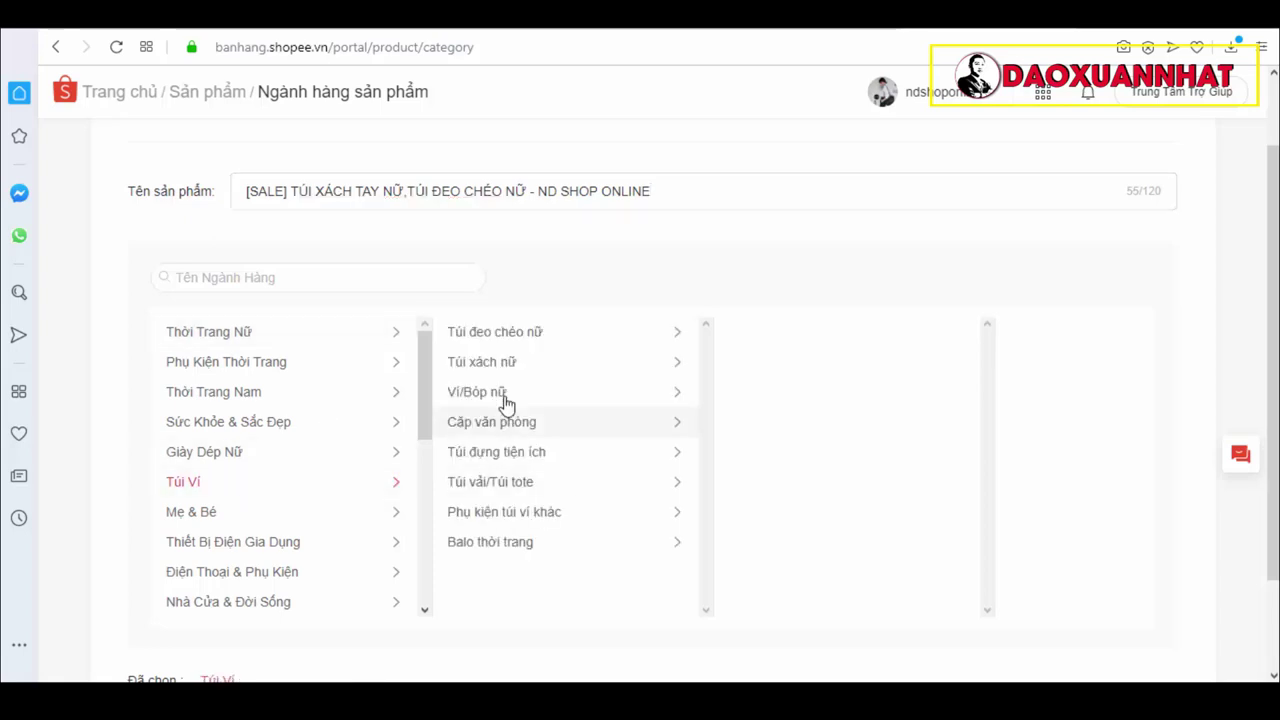
{"action": "left_click", "coordinate": [638, 367]}
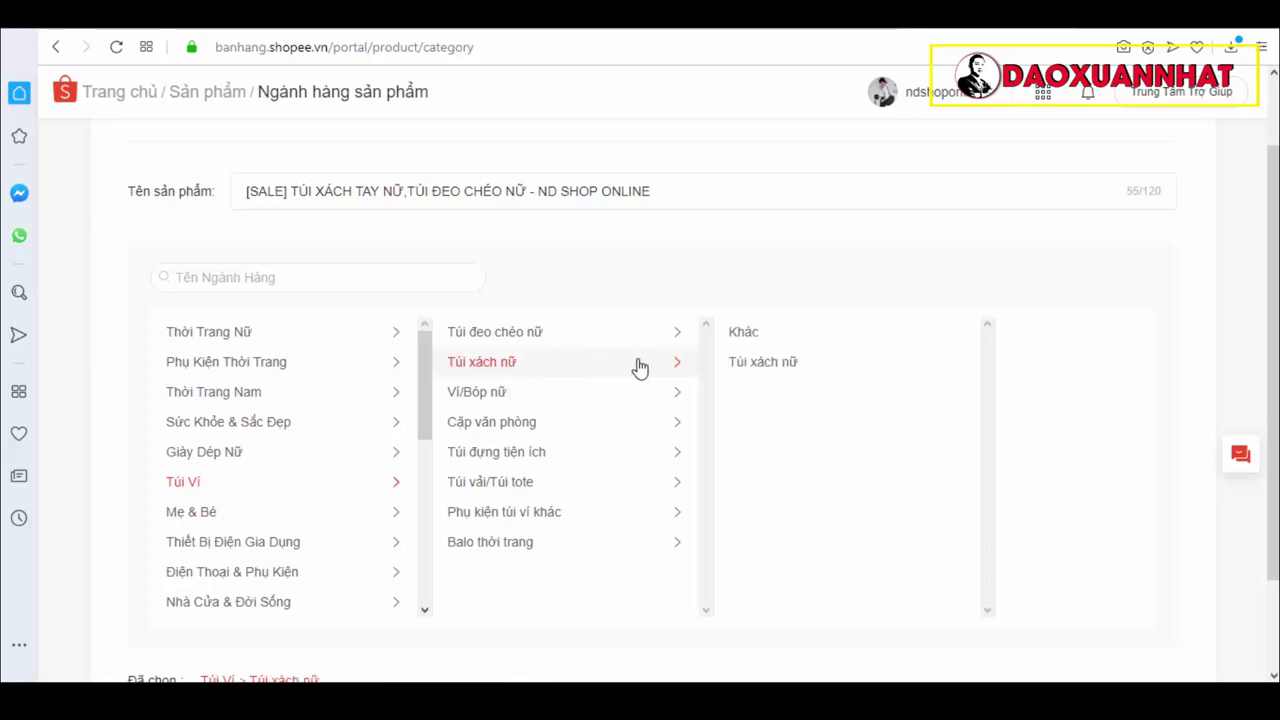
{"action": "left_click", "coordinate": [776, 368]}
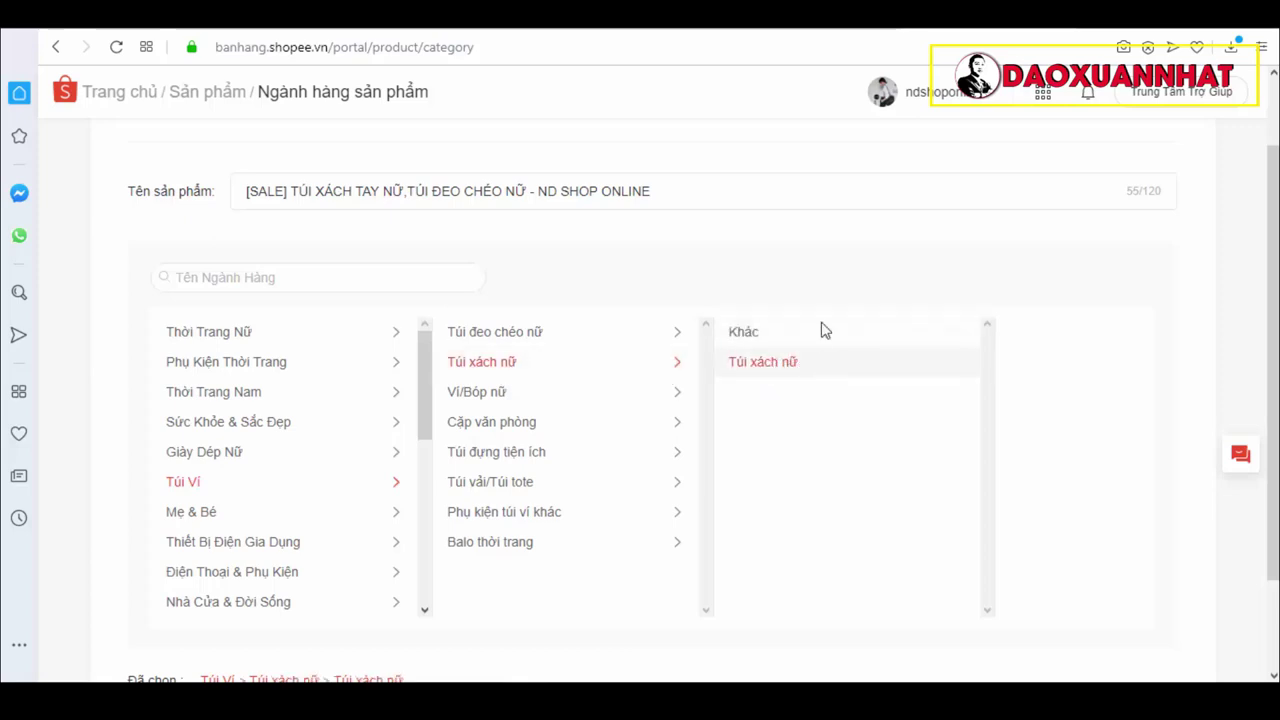
{"action": "scroll", "coordinate": [654, 317], "scroll_direction": "down", "scroll_amount": 2}
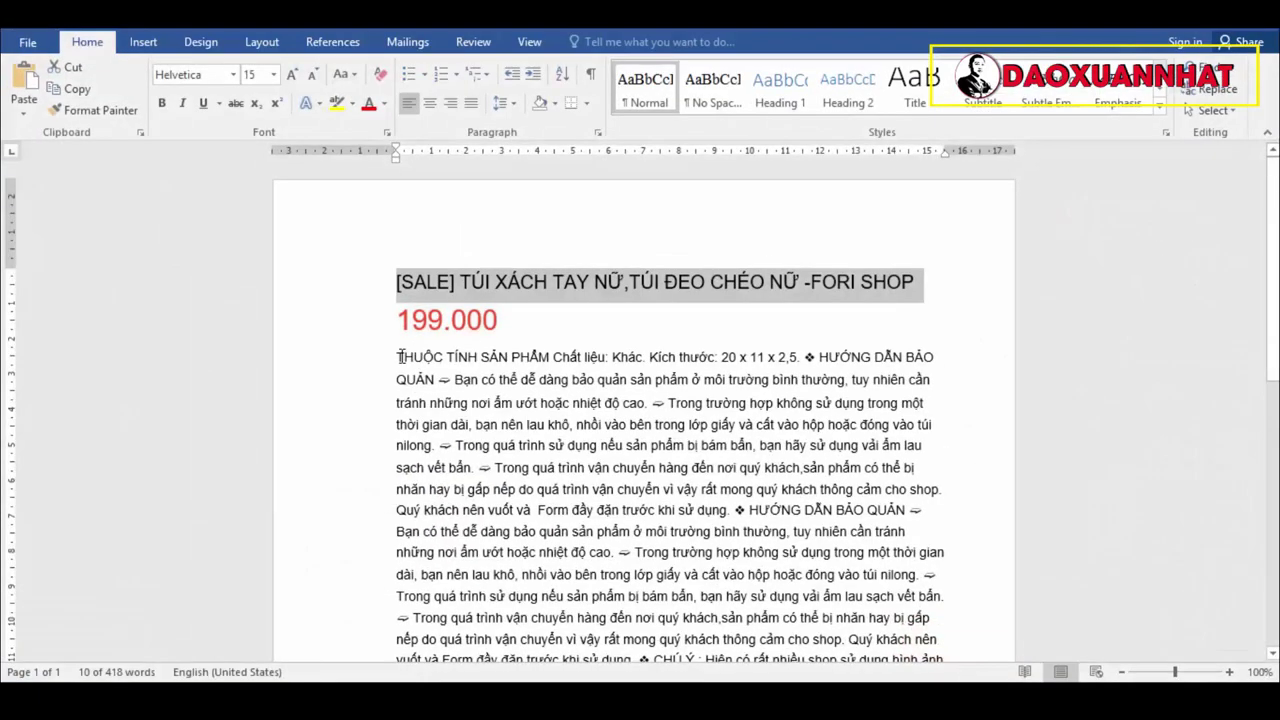
Step: Copy the full description, from "THUỘC TÍNH SẢN PHẨM" to the end of the SALE Word document, into Shopee's product description
{"action": "left_click_drag", "start_coordinate": [400, 357], "coordinate": [549, 472]}
{"action": "right_click", "coordinate": [517, 292]}
{"action": "left_click", "coordinate": [586, 319]}
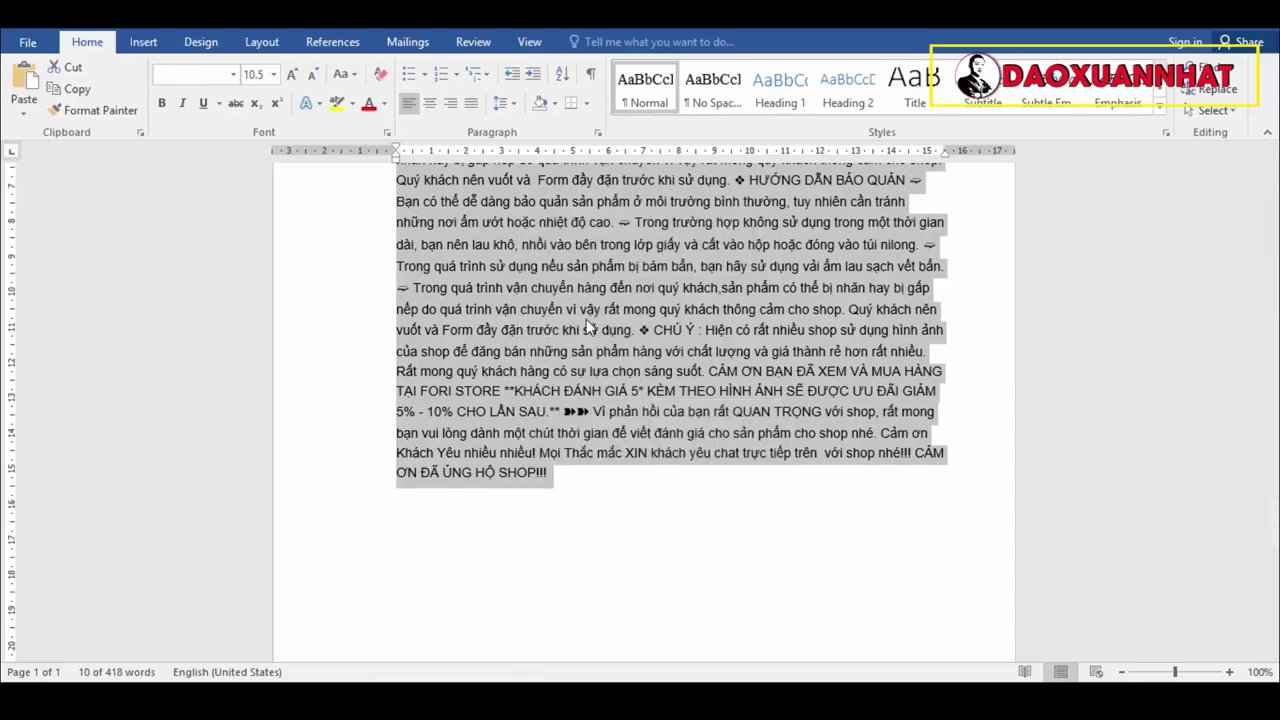
{"action": "left_click", "coordinate": [1183, 33]}
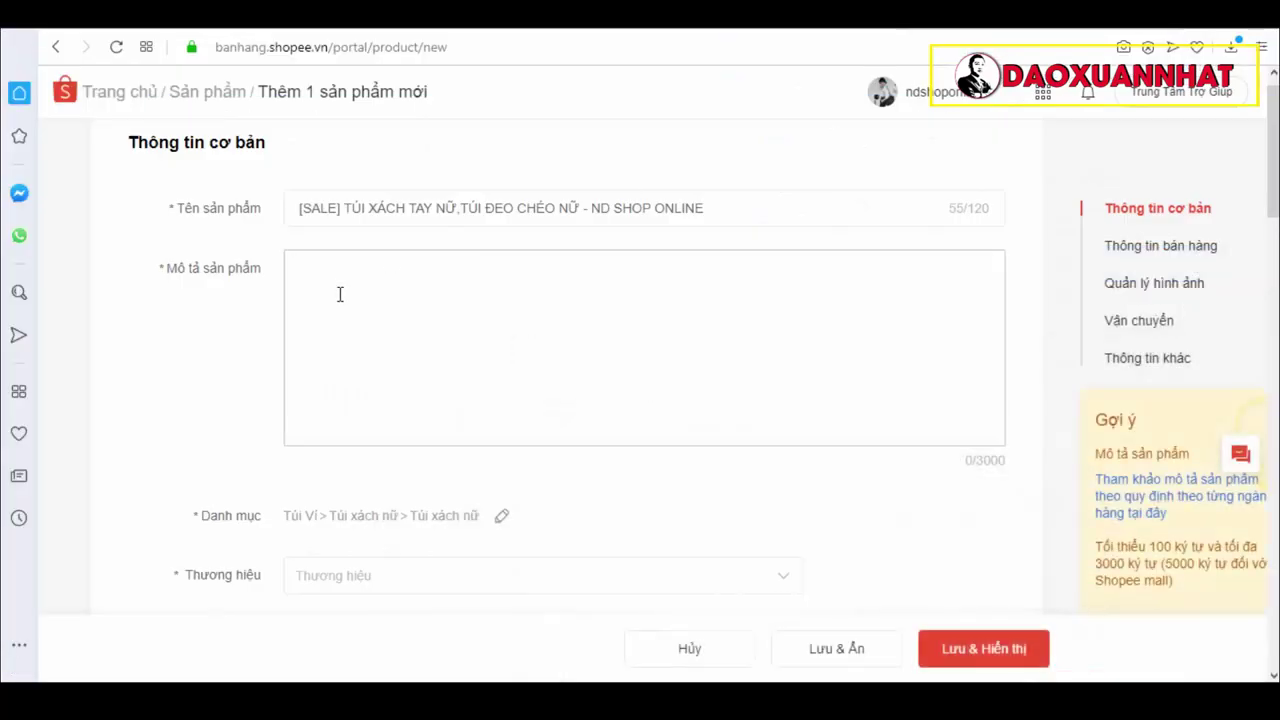
{"action": "key", "text": "ctrl+v"}
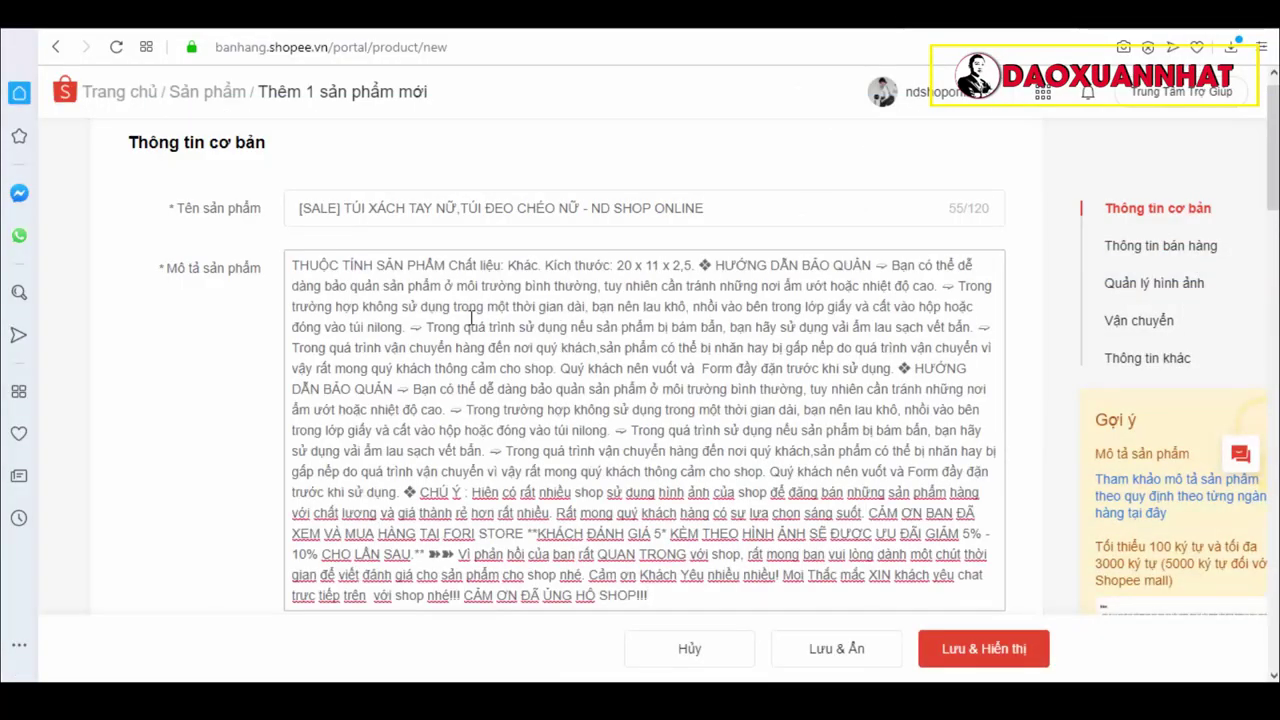
{"action": "left_click", "coordinate": [724, 383]}
{"action": "scroll", "coordinate": [724, 383], "scroll_direction": "down", "scroll_amount": 1}
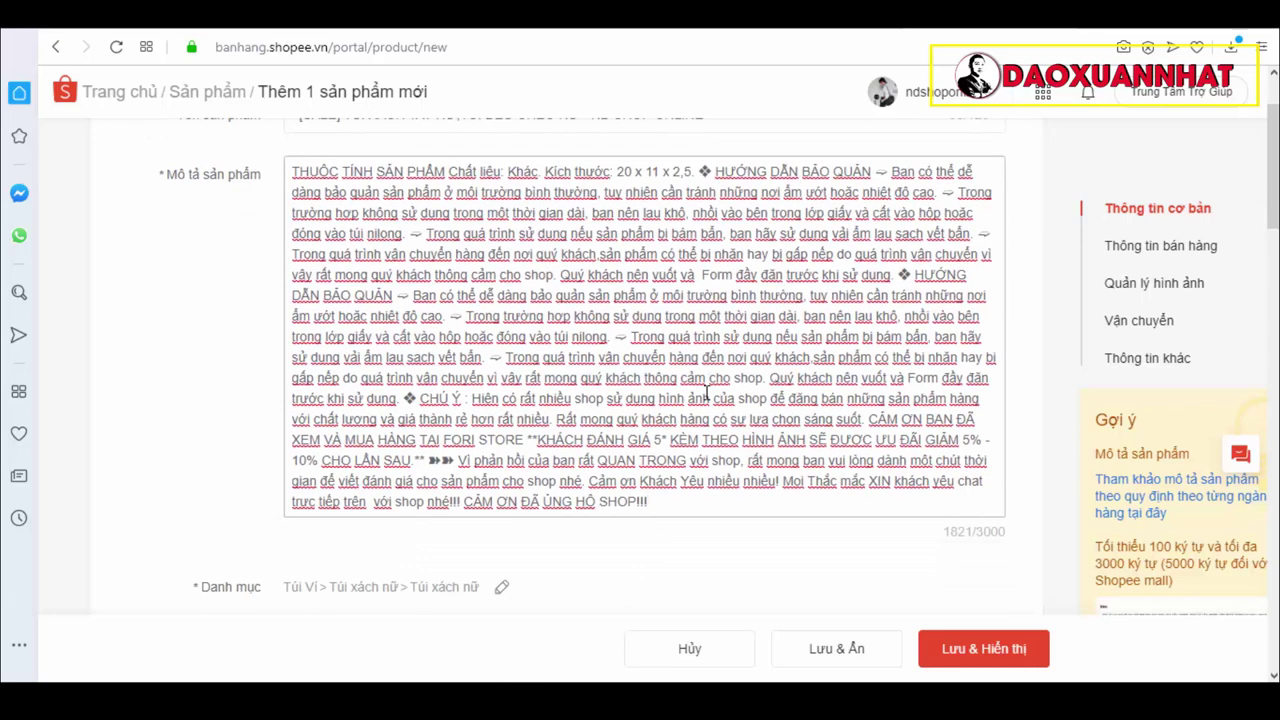
{"action": "scroll", "coordinate": [720, 380], "scroll_direction": "up", "scroll_amount": 1}
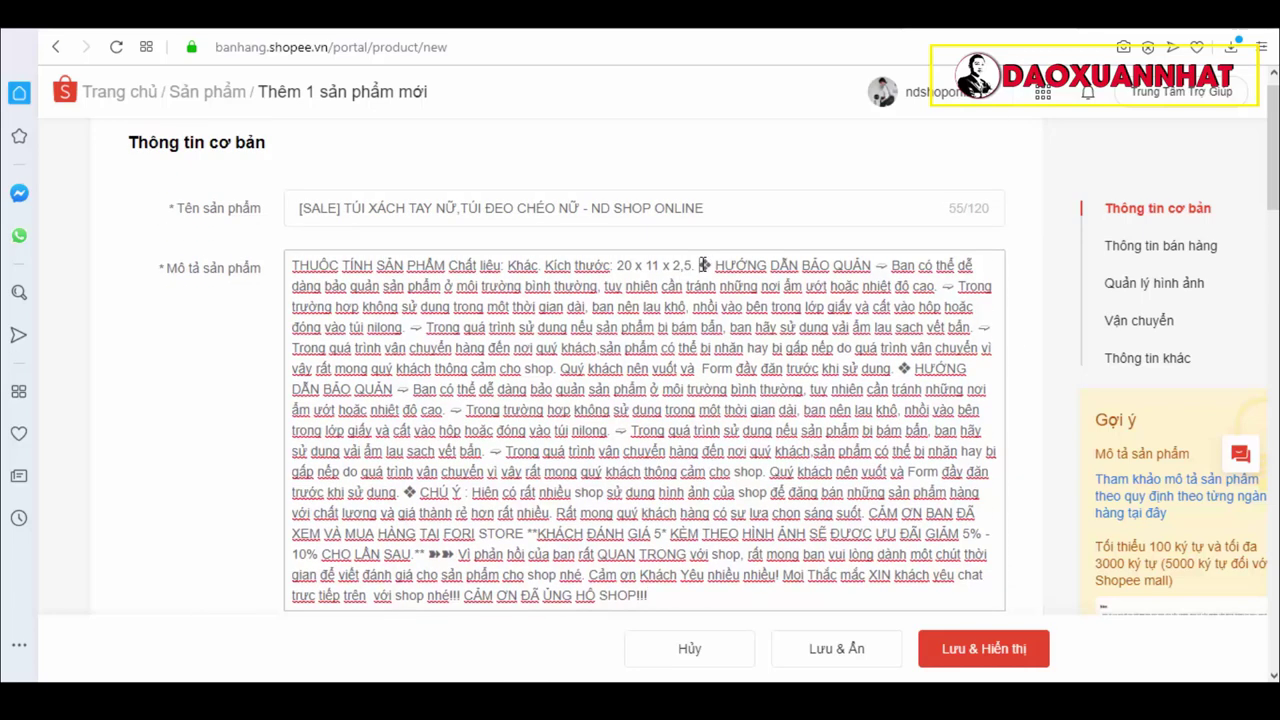
Step: Put the first "HƯỚNG DẪN BẢO QUẢN" heading and each of its bullet points on separate lines in the product description
{"action": "left_click", "coordinate": [704, 265]}
{"action": "key", "text": "Return"}
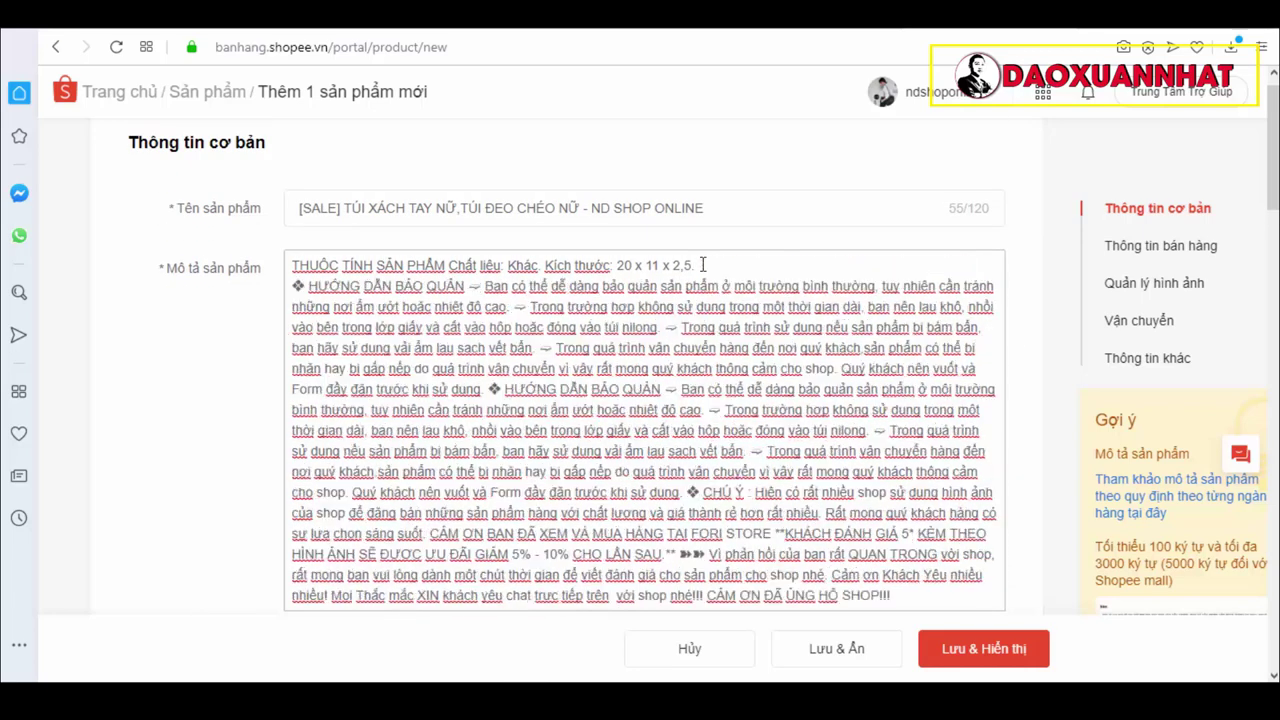
{"action": "left_click", "coordinate": [479, 288]}
{"action": "key", "text": "Return"}
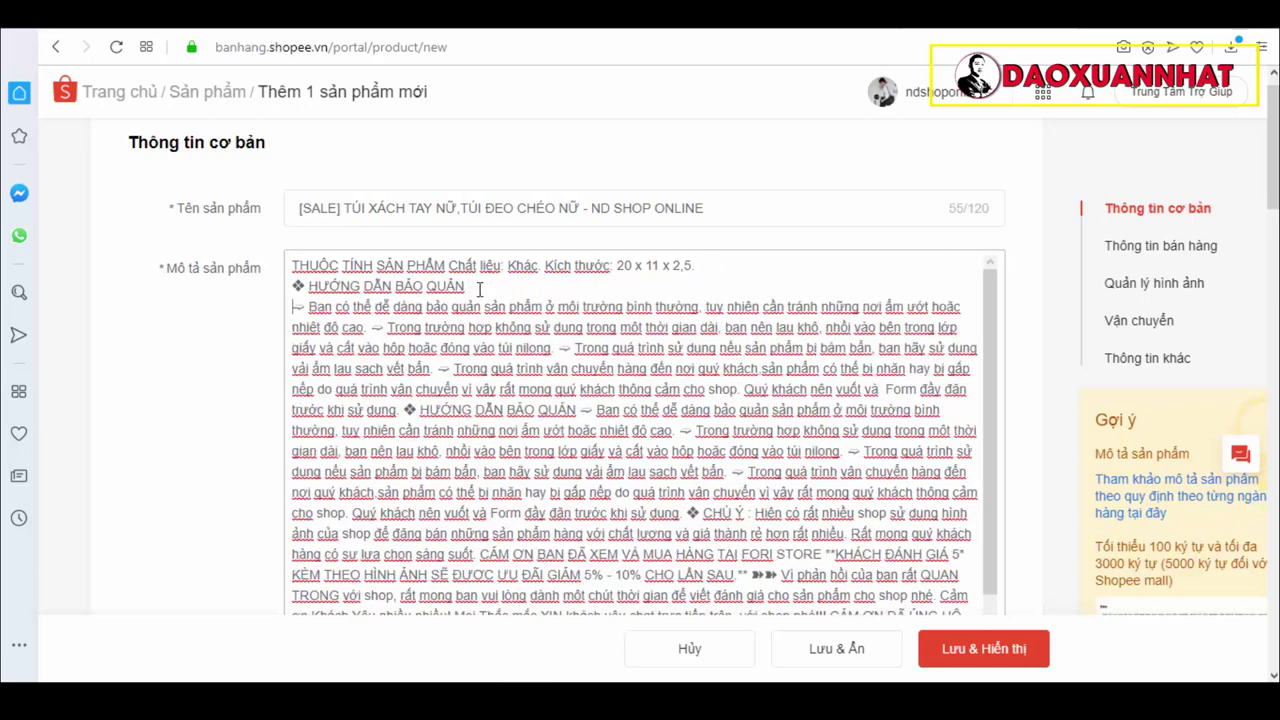
{"action": "left_click", "coordinate": [372, 327]}
{"action": "key", "text": "Return"}
{"action": "left_click", "coordinate": [444, 369]}
{"action": "key", "text": "Return"}
{"action": "left_click", "coordinate": [860, 298]}
{"action": "key", "text": "Return"}
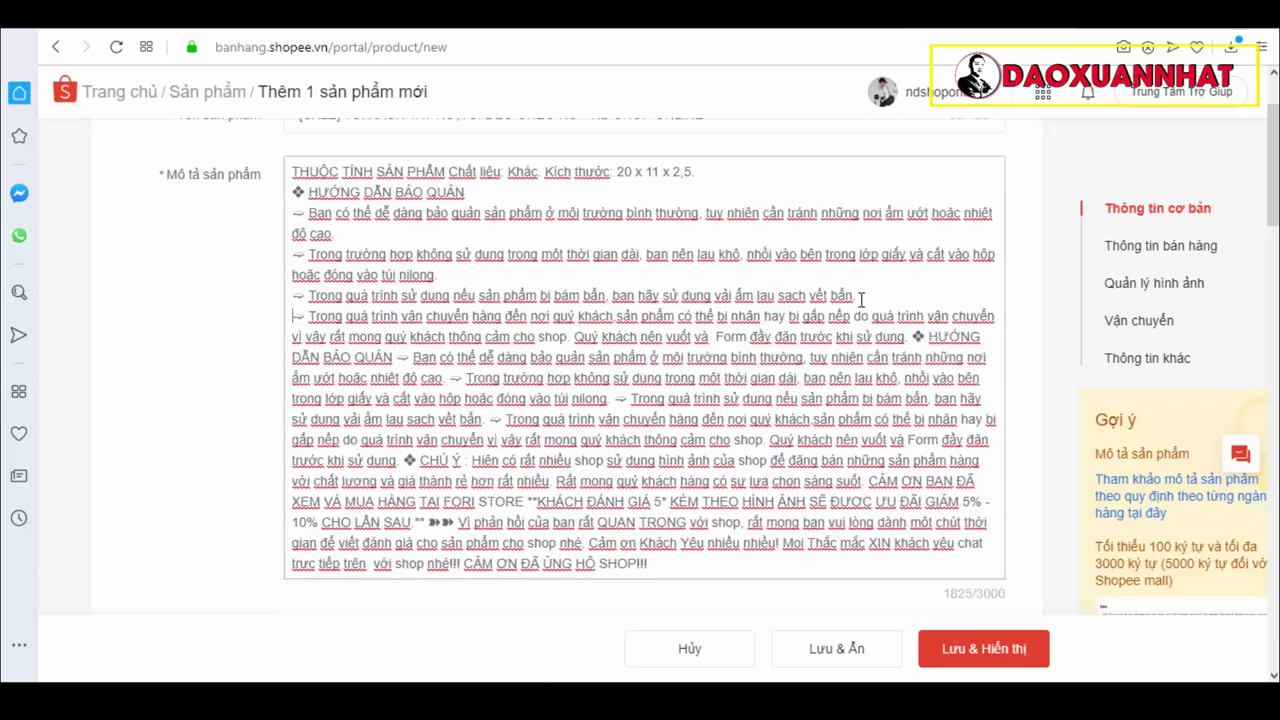
Step: Put the second "HƯỚNG DẪN BẢO QUẢN" heading on its own line with a blank line above it
{"action": "left_click", "coordinate": [914, 337]}
{"action": "key", "text": "Return"}
{"action": "left_click", "coordinate": [472, 357]}
{"action": "key", "text": "Return"}
{"action": "left_click", "coordinate": [906, 337]}
{"action": "key", "text": "Return"}
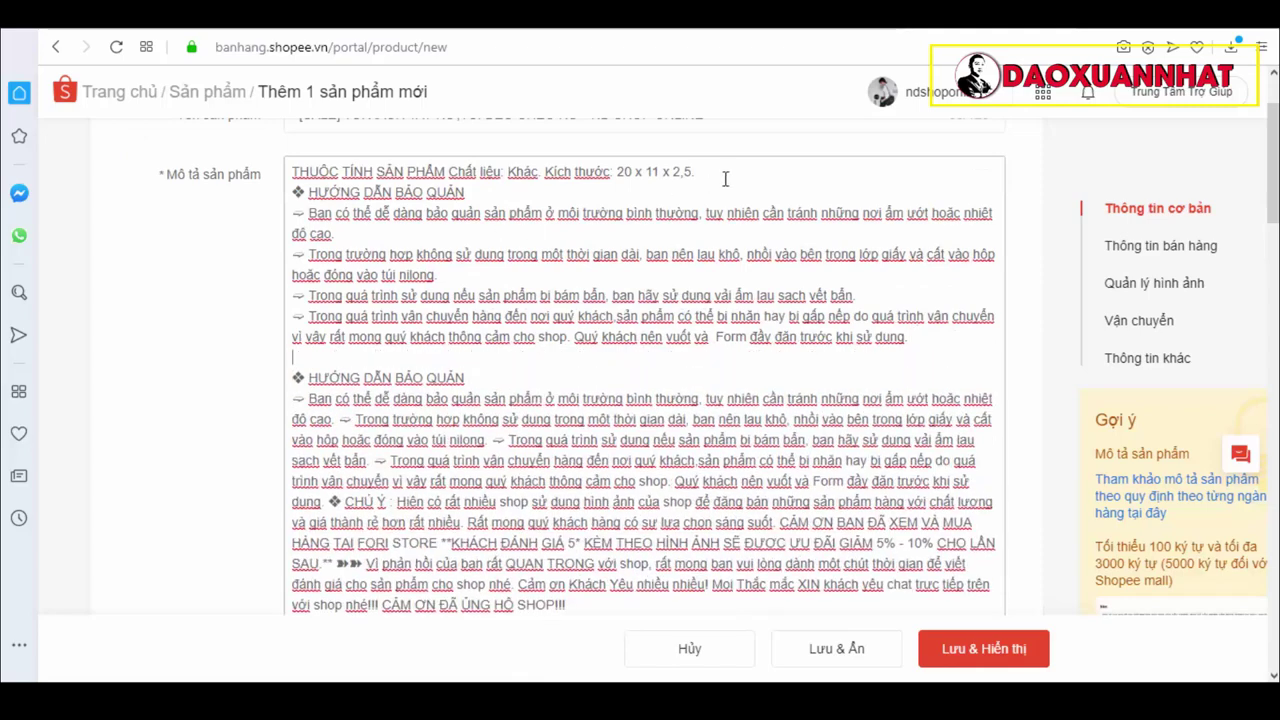
Step: Add line breaks after the size "20 x 11 x 2,5." and after "THUỘC TÍNH SẢN PHẨM" in the description
{"action": "left_click", "coordinate": [722, 172]}
{"action": "key", "text": "Return"}
{"action": "left_click", "coordinate": [450, 172]}
{"action": "key", "text": "Return"}
Step: Put the remaining bullet points of the second "HƯỚNG DẪN BẢO QUẢN" section on separate lines
{"action": "scroll", "coordinate": [560, 300], "scroll_direction": "down", "scroll_amount": 2}
{"action": "left_click", "coordinate": [372, 293]}
{"action": "key", "text": "Return"}
{"action": "left_click", "coordinate": [452, 337]}
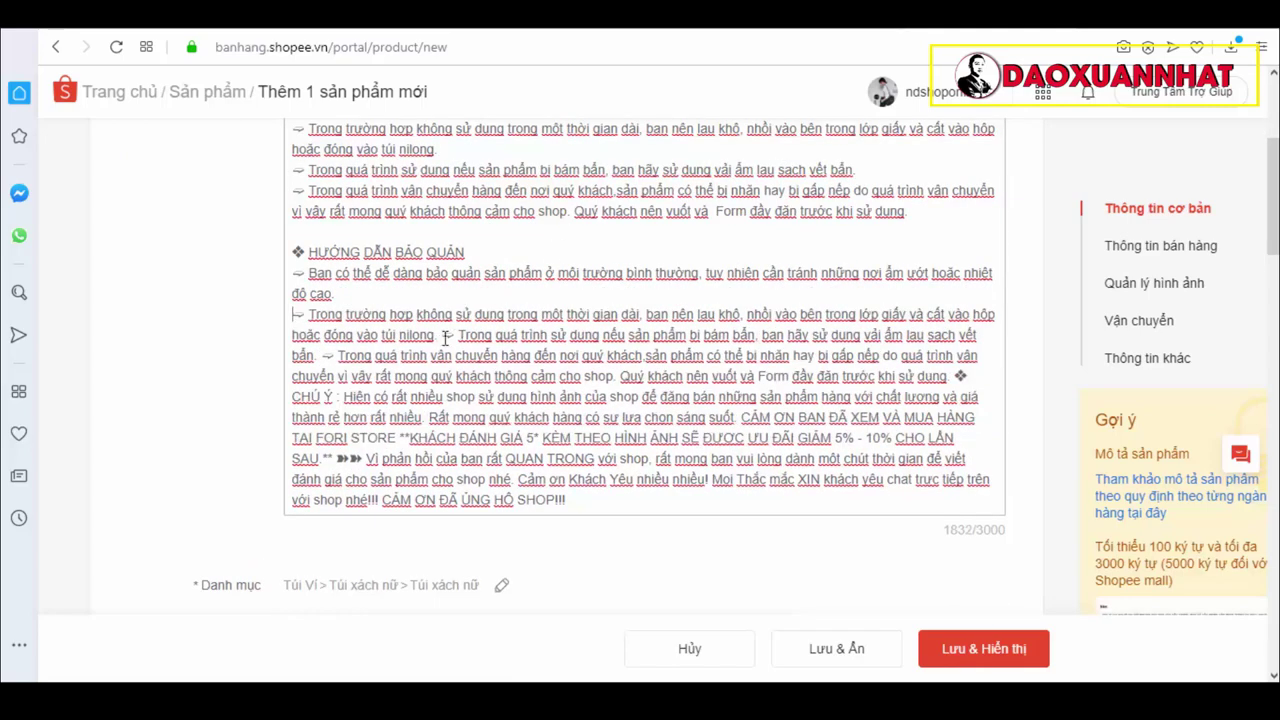
{"action": "key", "text": "Return"}
{"action": "left_click", "coordinate": [862, 357]}
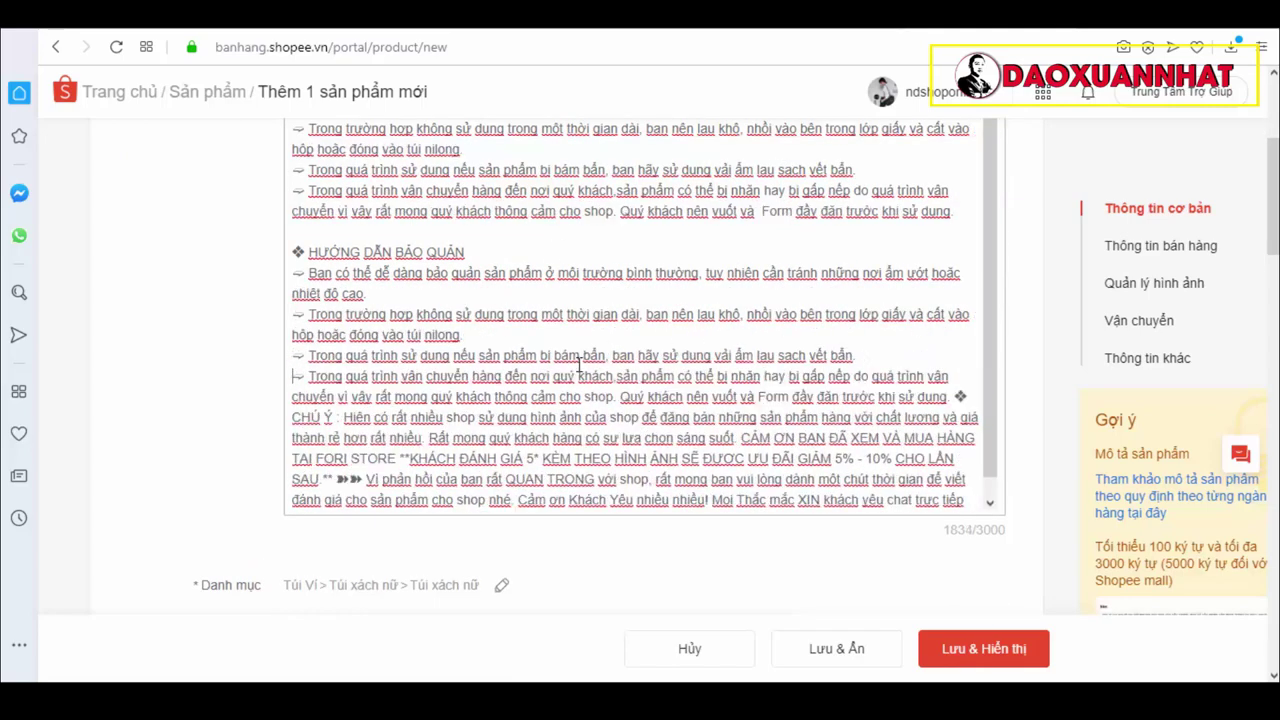
{"action": "key", "text": "Return"}
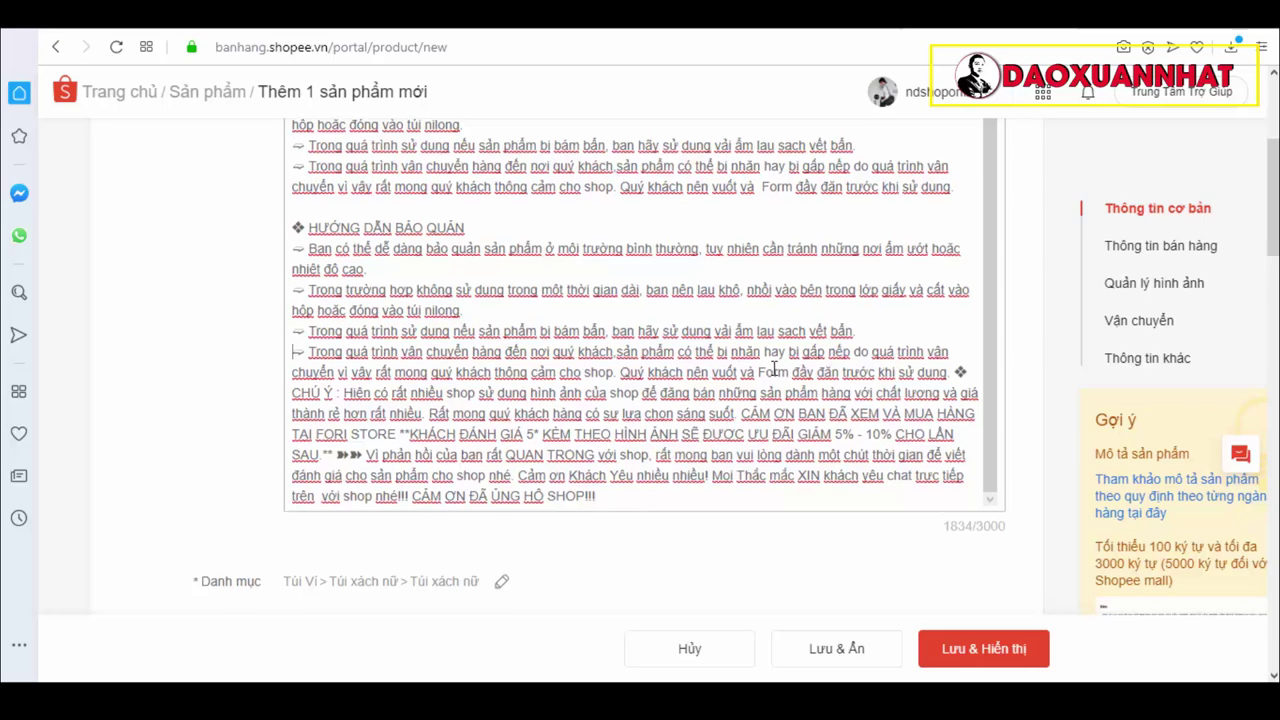
Step: Start a new line at "CẢM ƠN BẠN ĐÃ XEM VÀ MUA HÀNG TẠI" and replace "FORI STORE" with "ND SHOP"
{"action": "scroll", "coordinate": [487, 390], "scroll_direction": "down", "scroll_amount": 1}
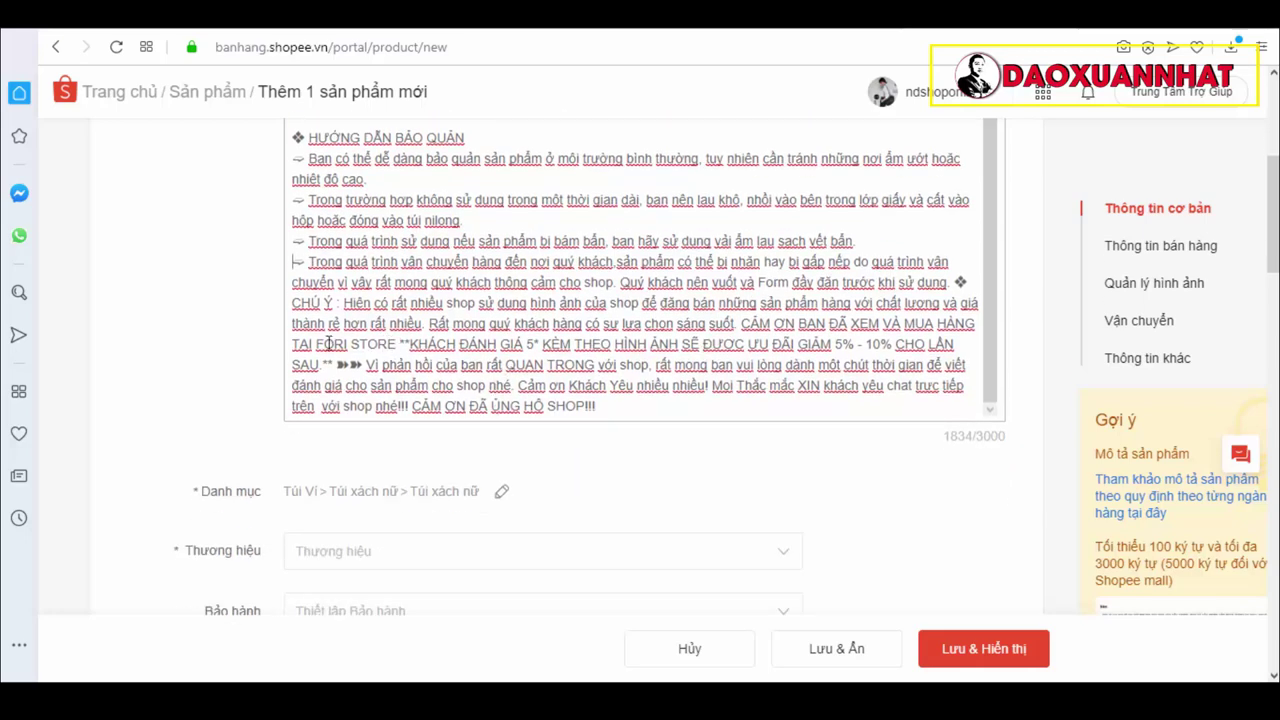
{"action": "key", "text": "Return"}
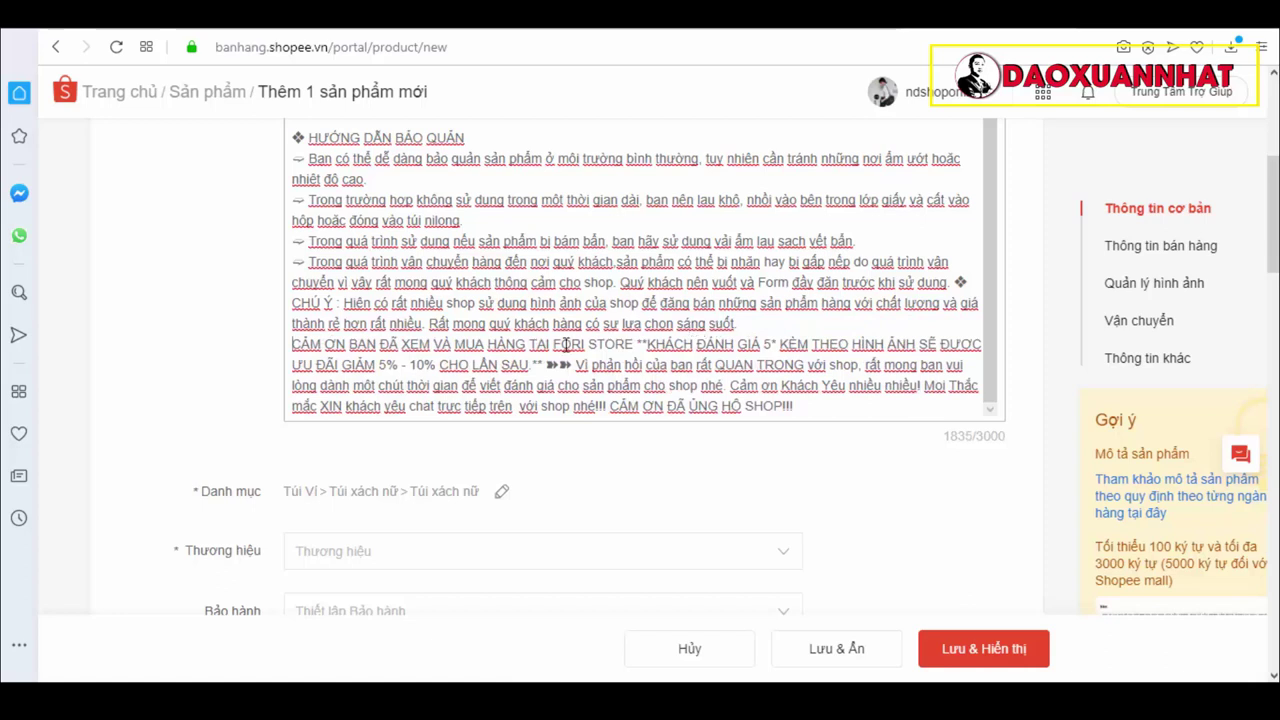
{"action": "left_click_drag", "start_coordinate": [555, 344], "coordinate": [630, 348]}
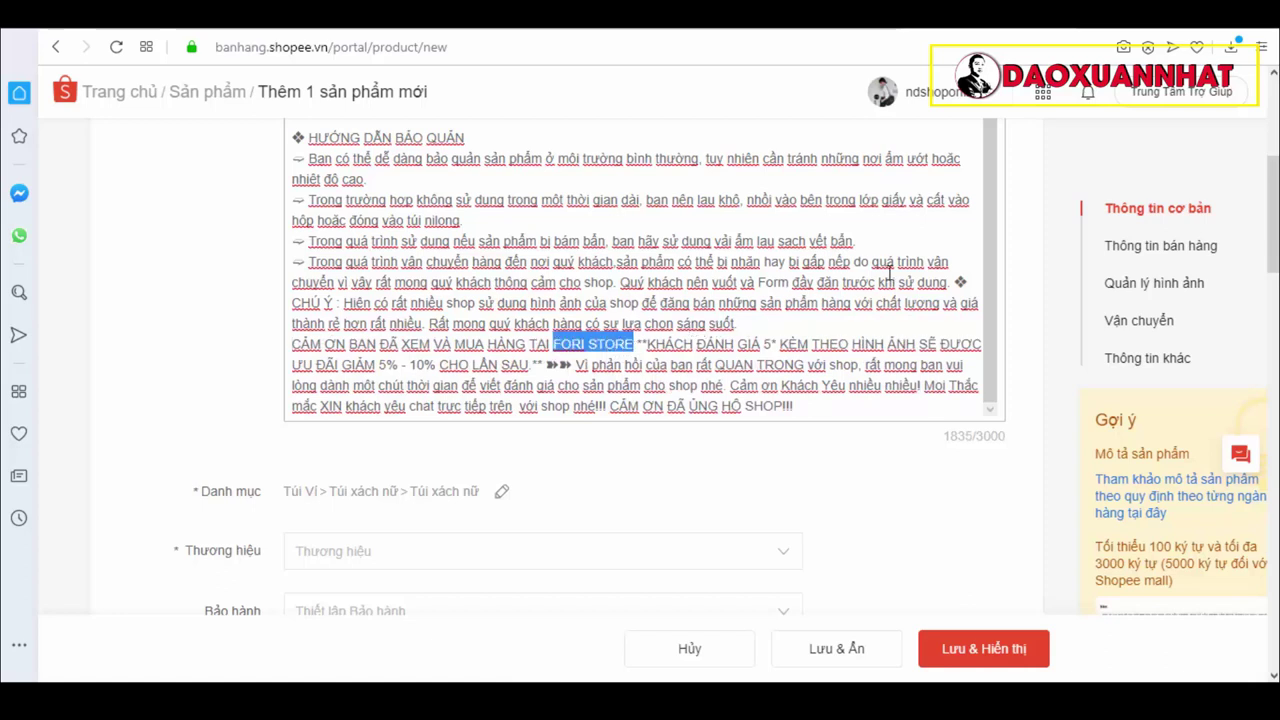
{"action": "type", "text": "ND"}
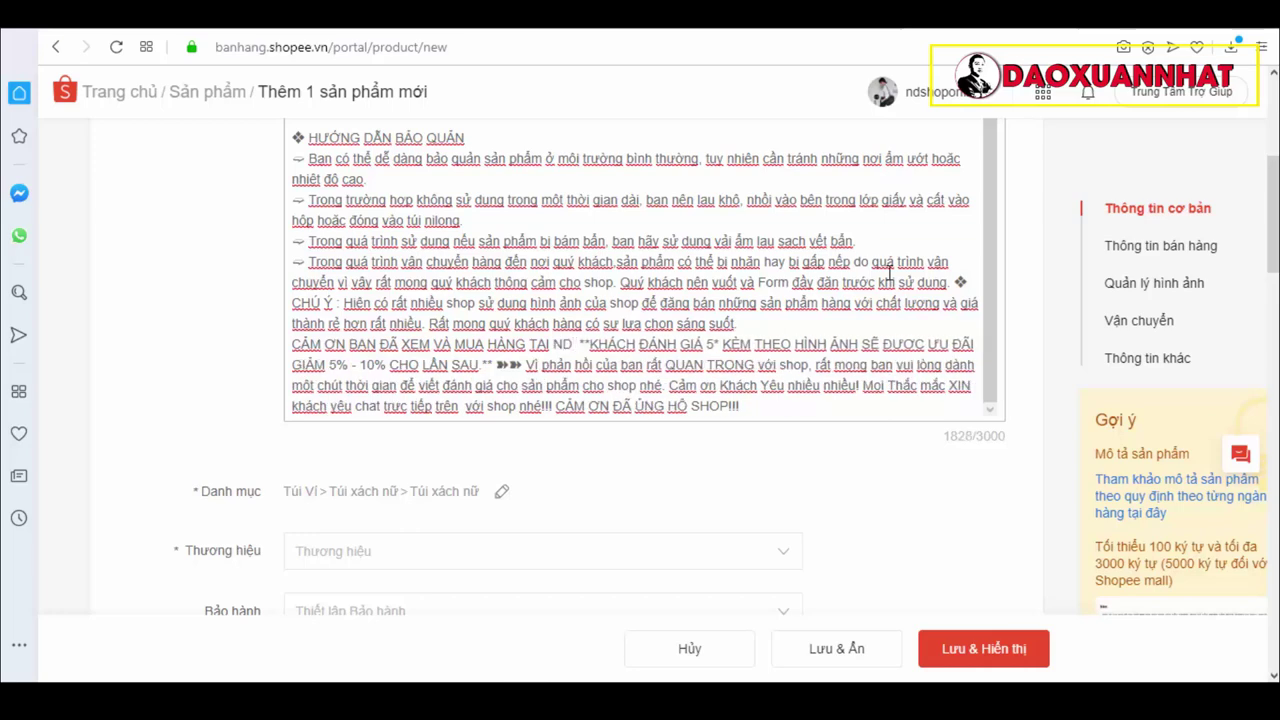
{"action": "type", "text": " SHOP"}
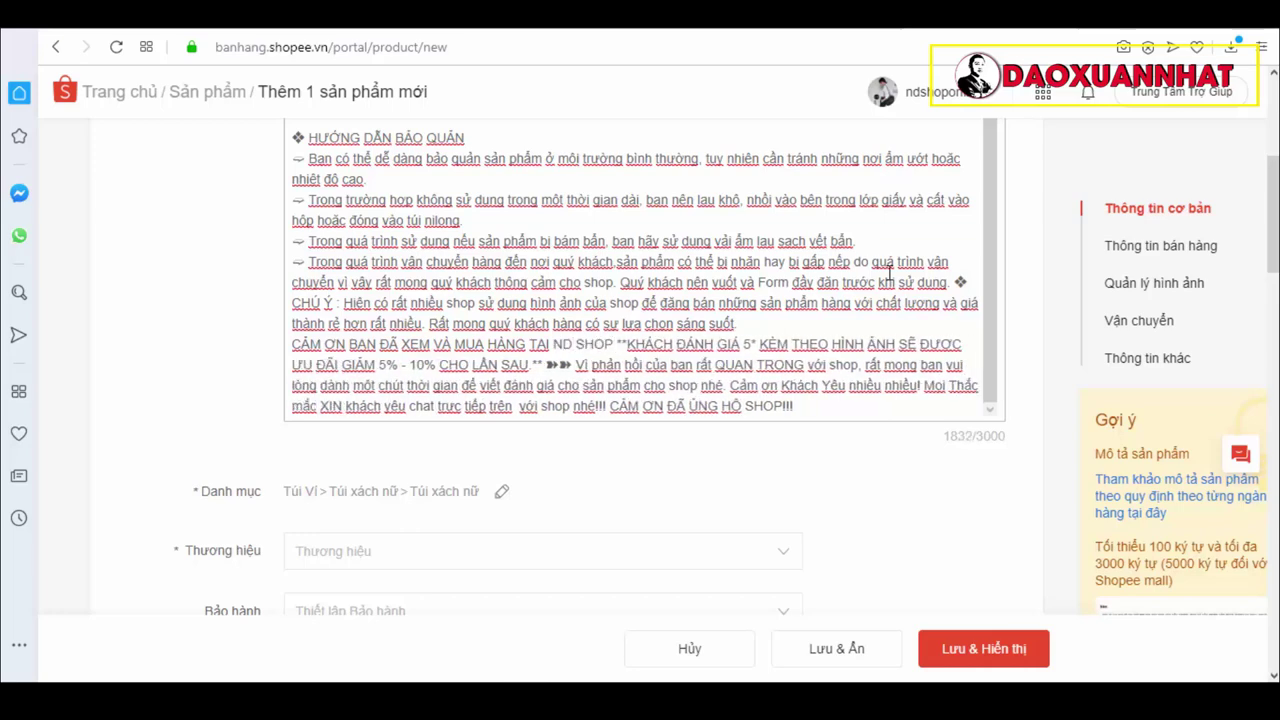
Step: Break the closing text into lines after "ND SHOP", after "CHO LẦN SAU." and before "CẢM ƠN ĐÃ ỦNG HỘ SHOP!!!"
{"action": "key", "text": "Return"}
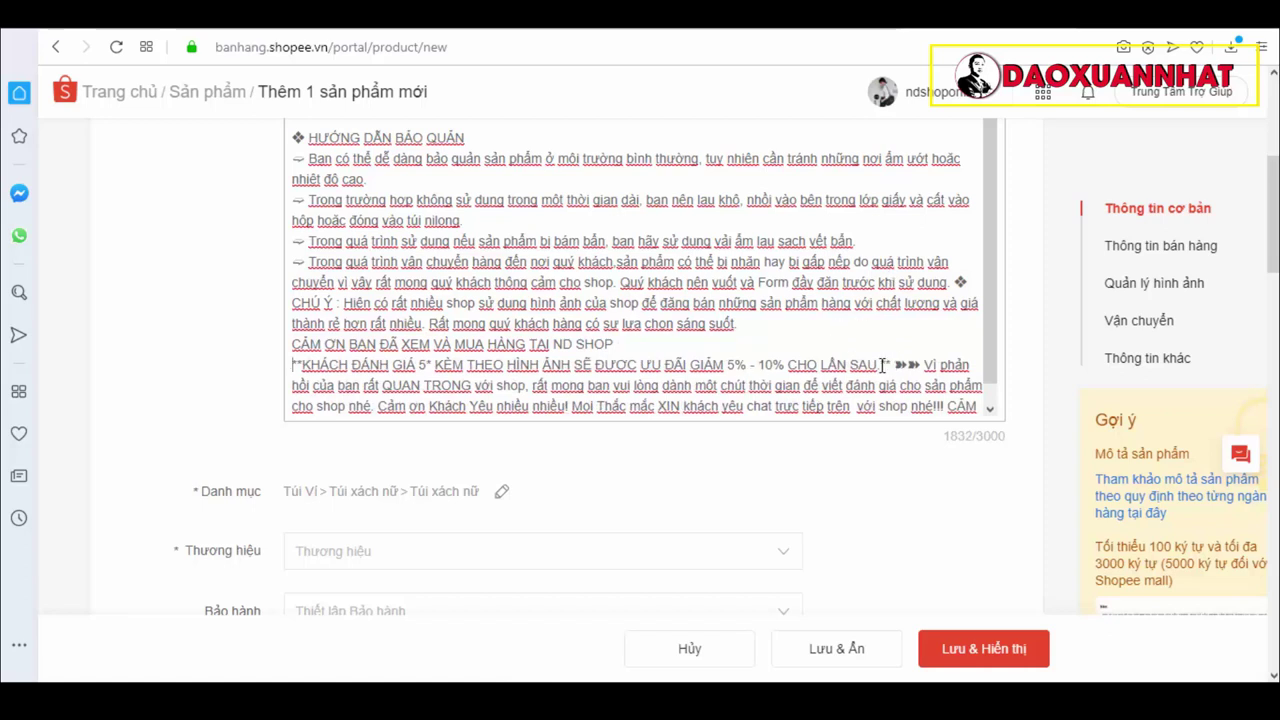
{"action": "key", "text": "Return"}
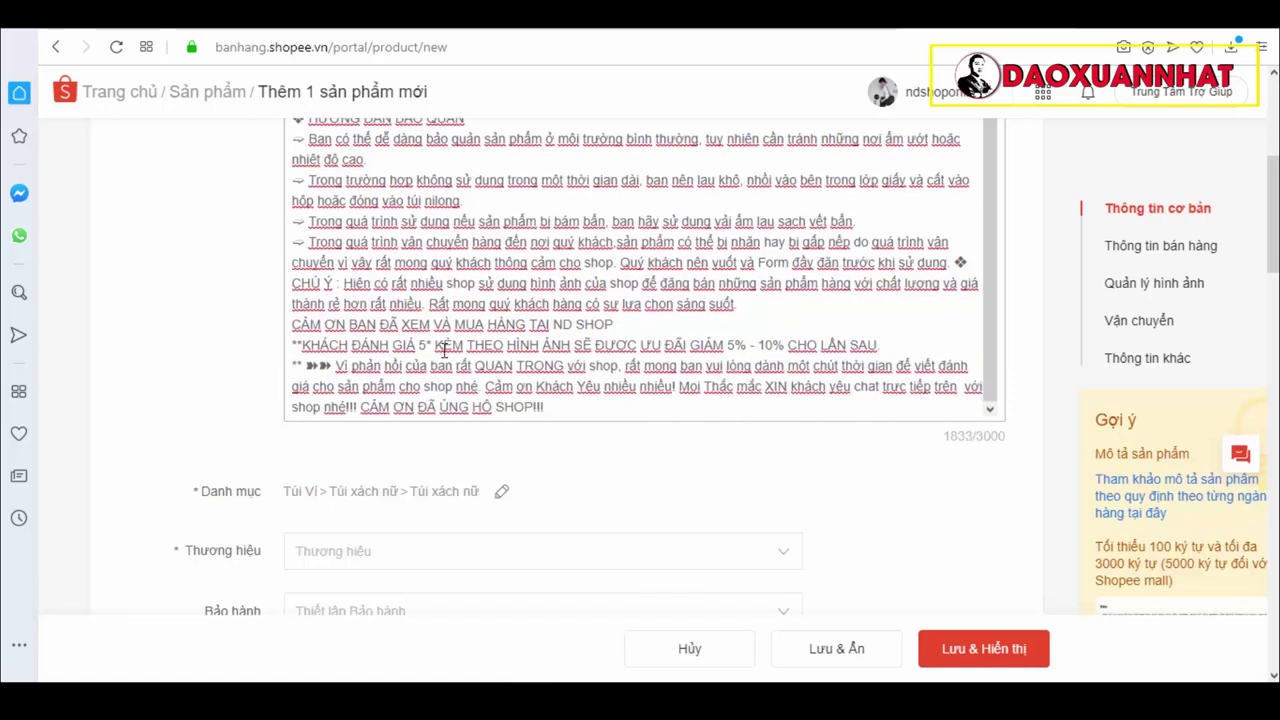
{"action": "scroll", "coordinate": [470, 350], "scroll_direction": "down", "scroll_amount": 1}
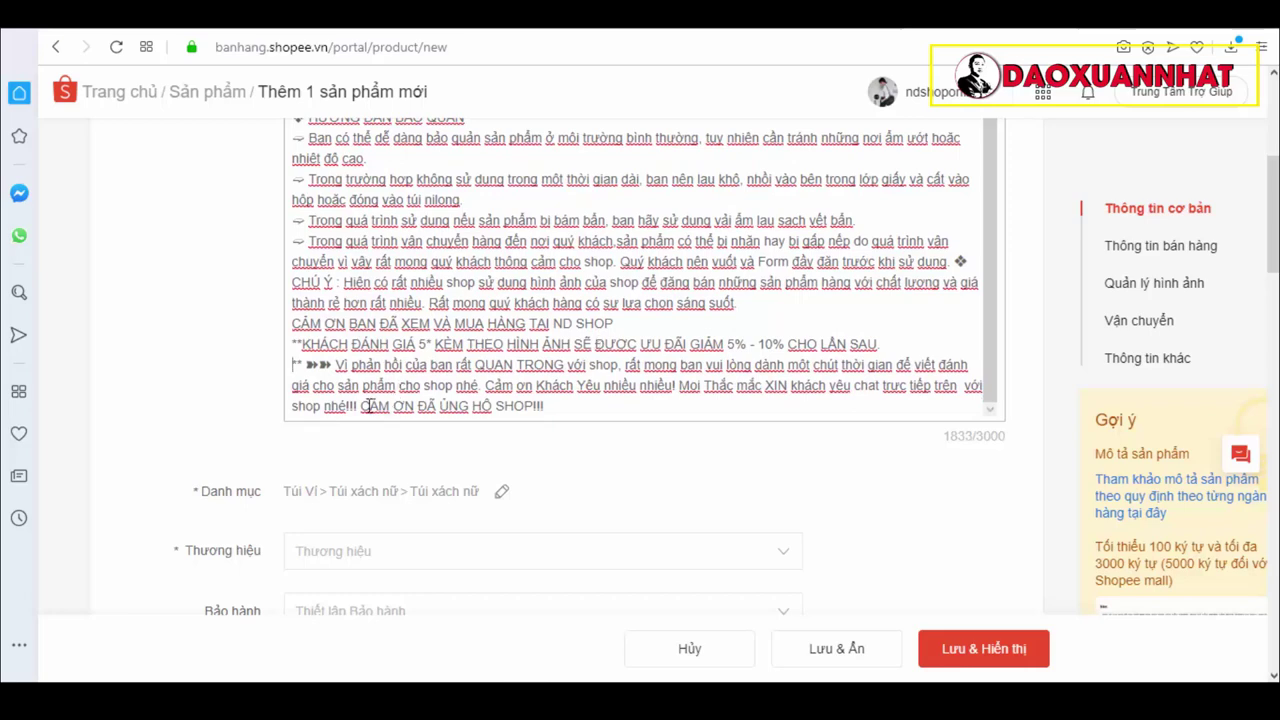
{"action": "key", "text": "Return"}
{"action": "scroll", "coordinate": [604, 311], "scroll_direction": "up", "scroll_amount": 5}
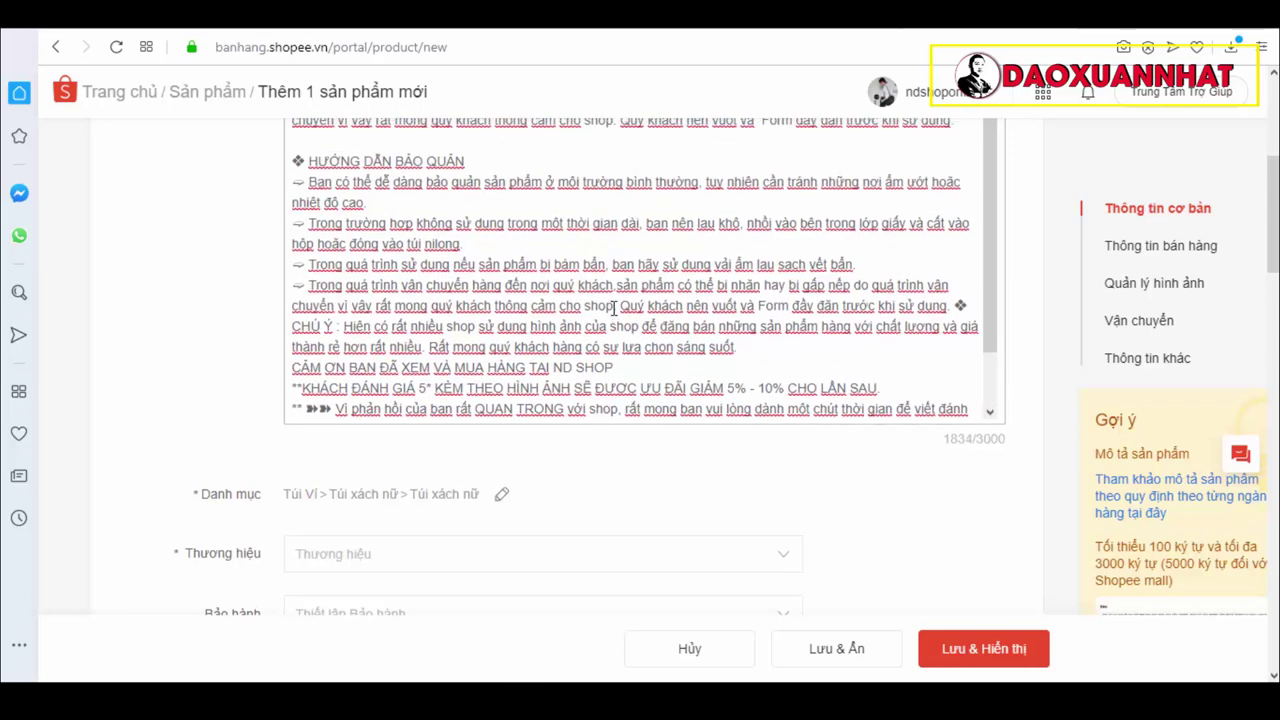
Step: Set the product's brand to No brand and its warranty to 1 Tháng
{"action": "scroll", "coordinate": [614, 308], "scroll_direction": "down", "scroll_amount": 5}
{"action": "scroll", "coordinate": [443, 337], "scroll_direction": "up", "scroll_amount": 1}
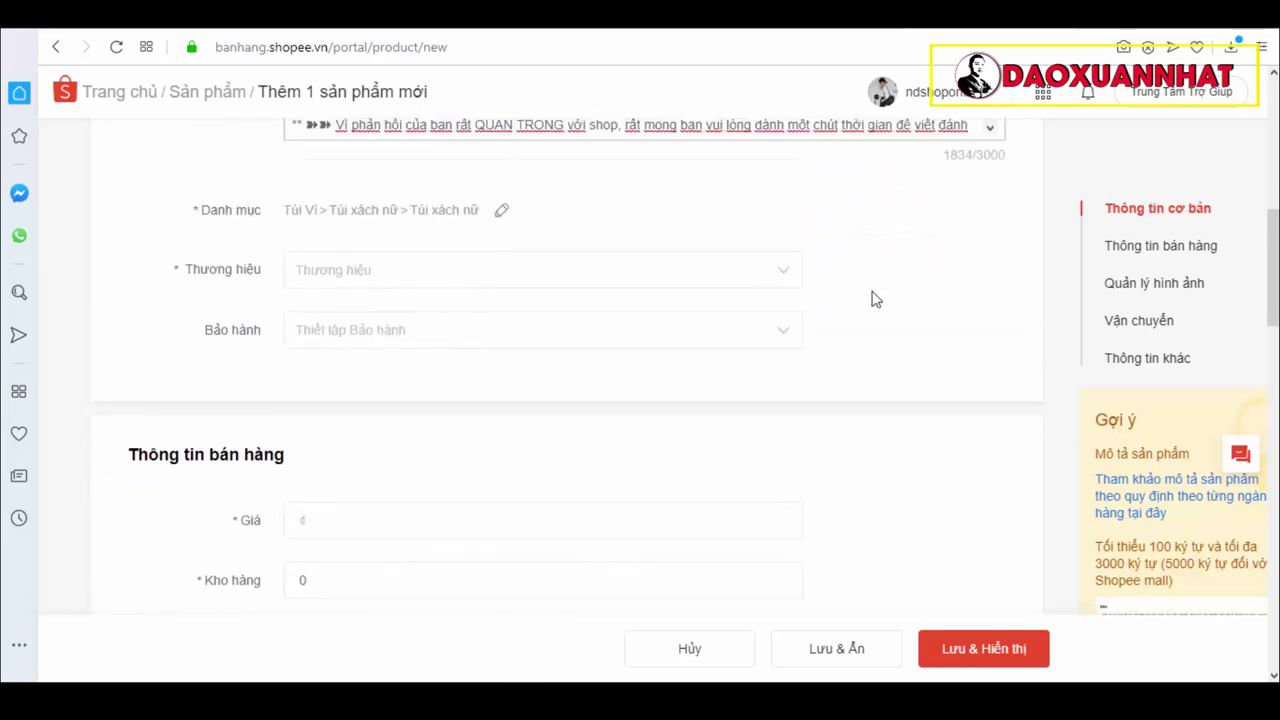
{"action": "left_click", "coordinate": [781, 277]}
{"action": "left_click", "coordinate": [445, 374]}
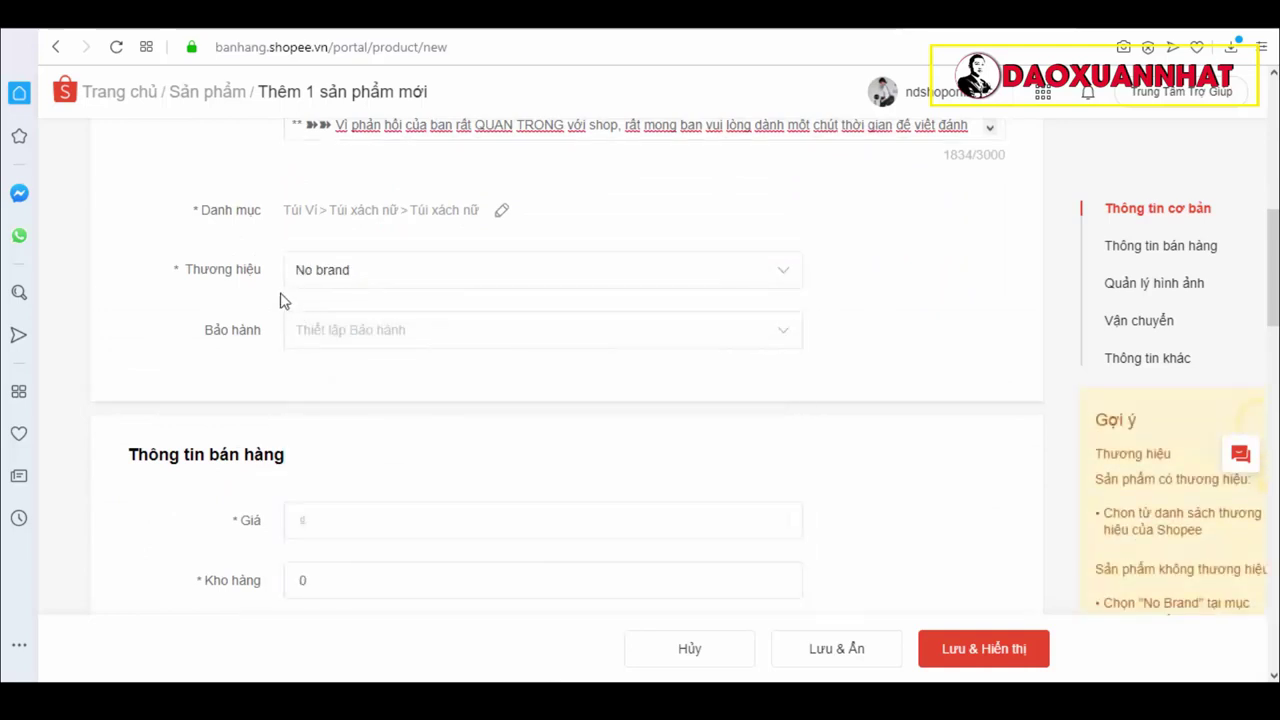
{"action": "left_click", "coordinate": [785, 328]}
{"action": "left_click", "coordinate": [330, 510]}
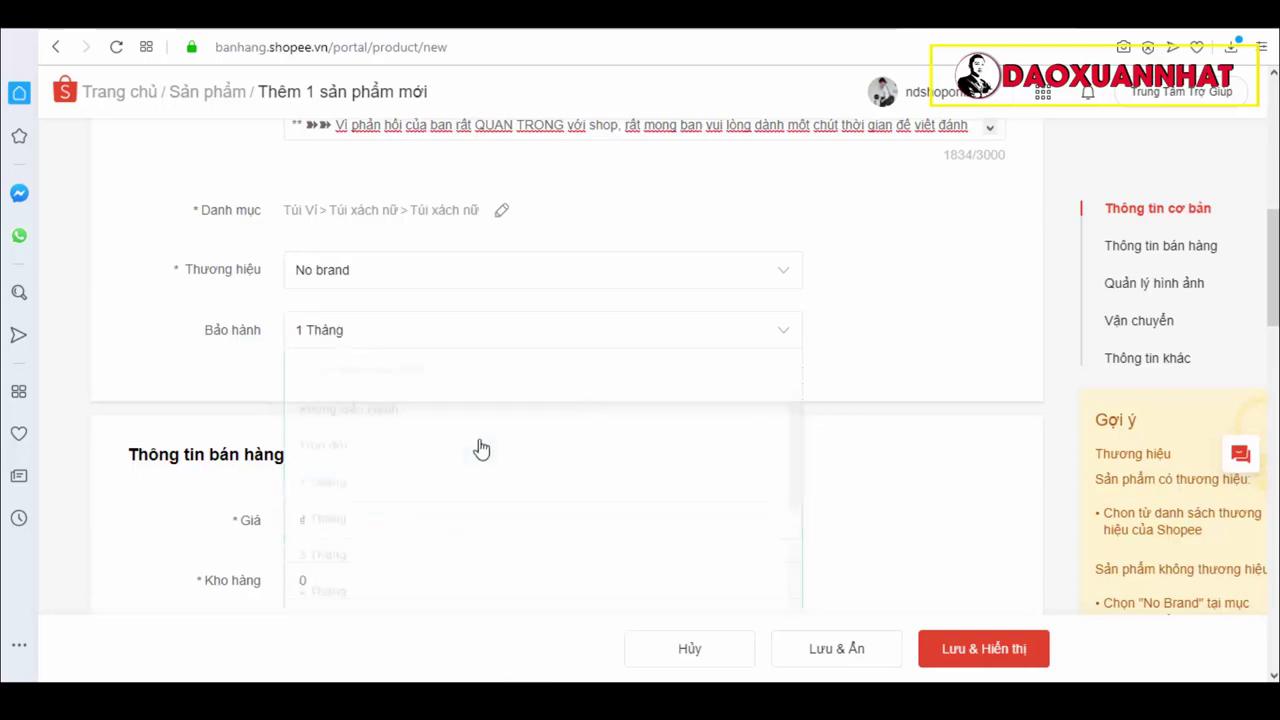
Step: Set the product's price to 199000 and its stock quantity to 10
{"action": "scroll", "coordinate": [652, 316], "scroll_direction": "down", "scroll_amount": 2}
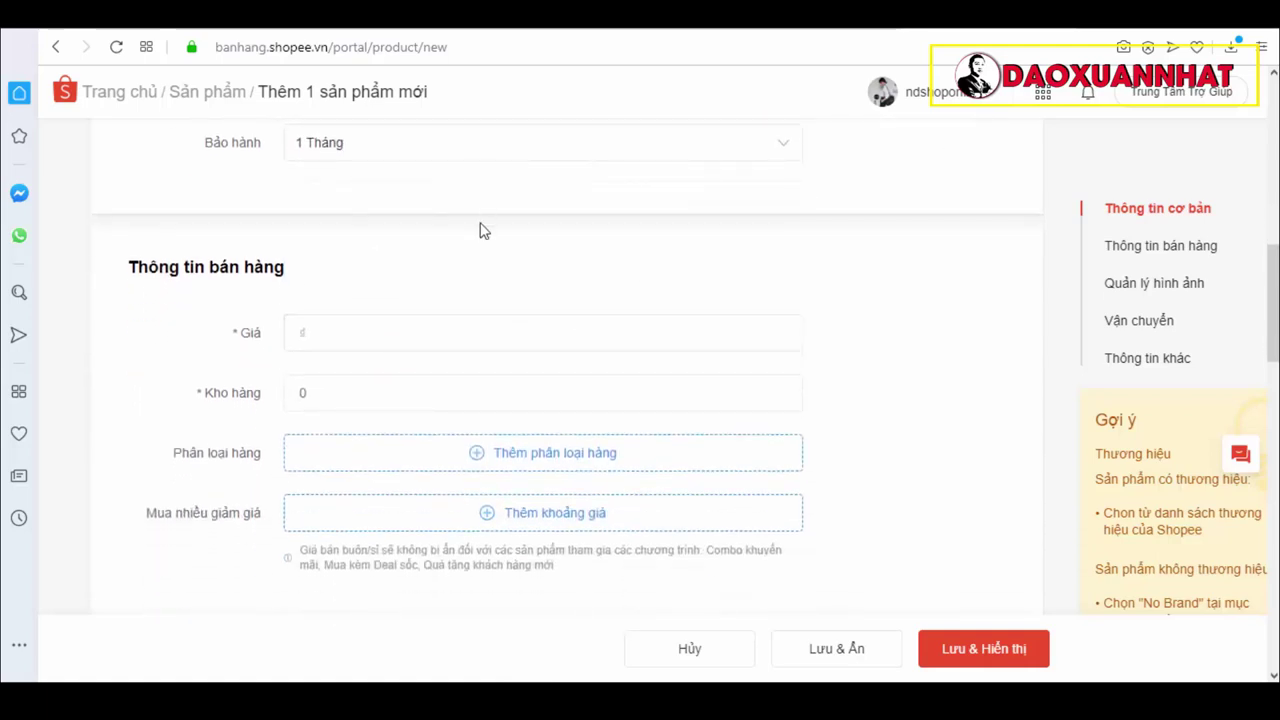
{"action": "left_click", "coordinate": [355, 334]}
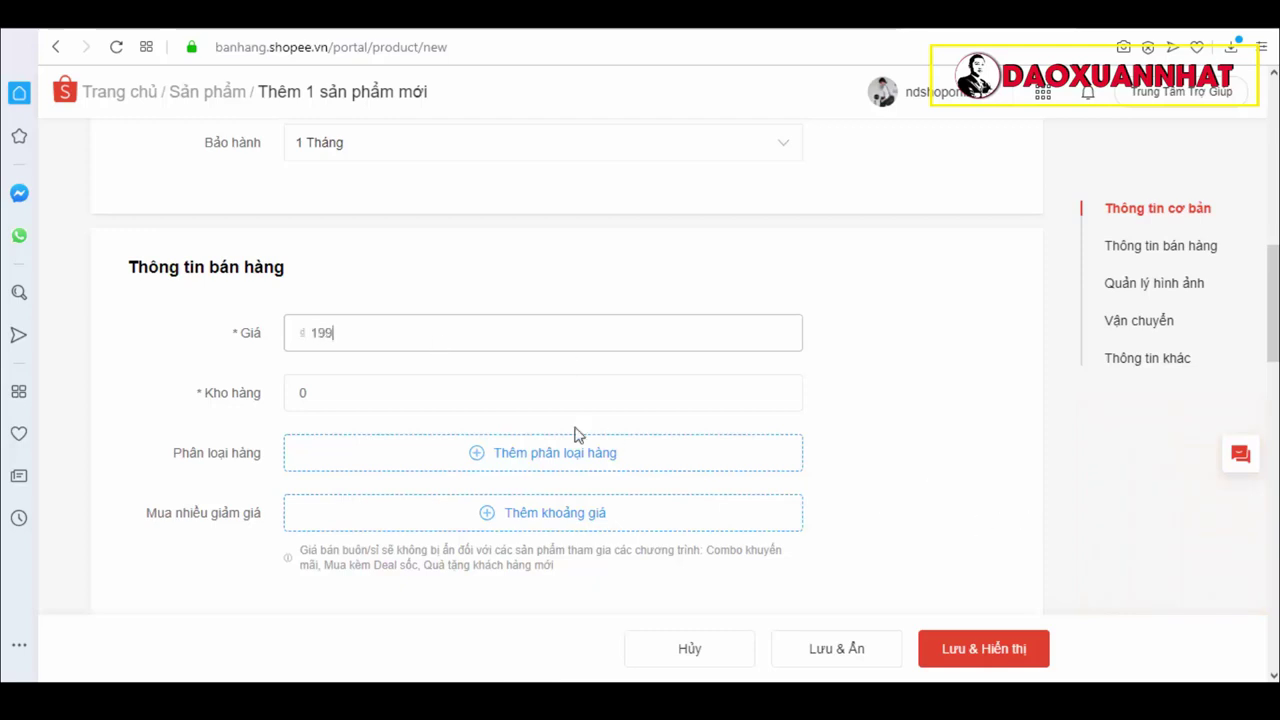
{"action": "double_click", "coordinate": [310, 393]}
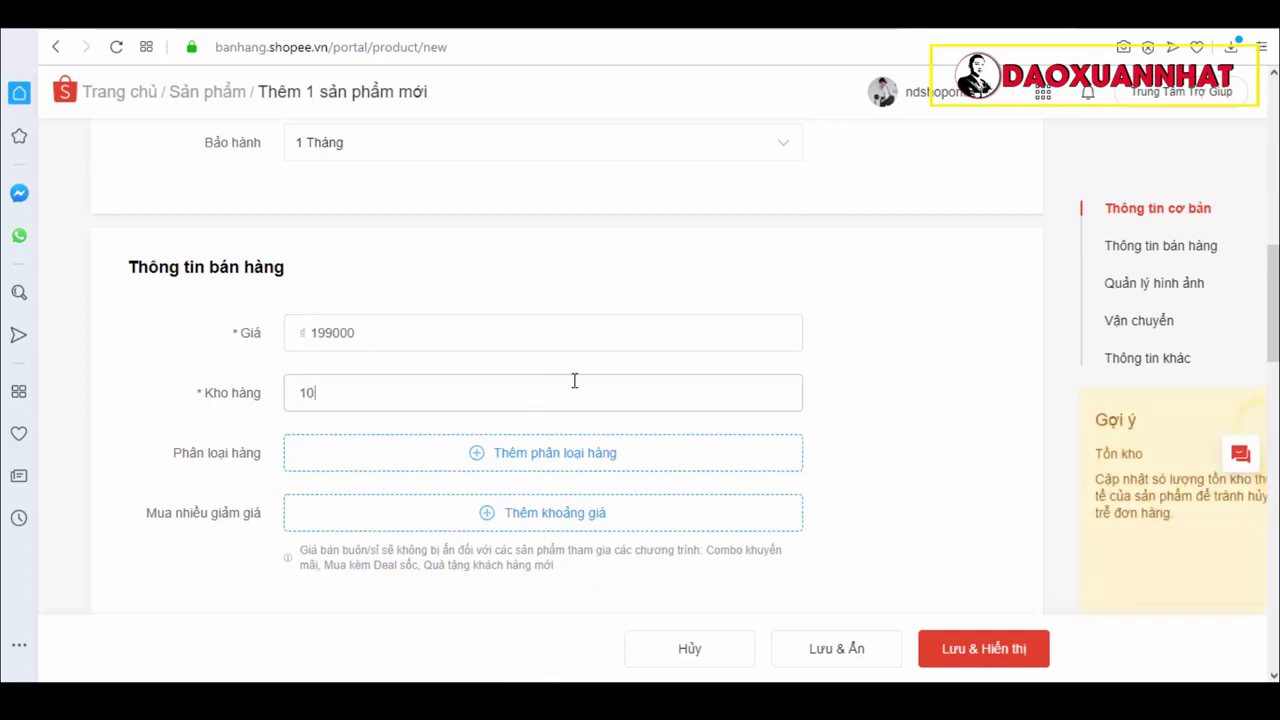
Step: Try to upload tui-xach-nu from the "Hướng dẫn Đăng SP lên Shopee" folder as the product's cover image
{"action": "scroll", "coordinate": [585, 380], "scroll_direction": "down", "scroll_amount": 2}
{"action": "scroll", "coordinate": [485, 398], "scroll_direction": "down", "scroll_amount": 1}
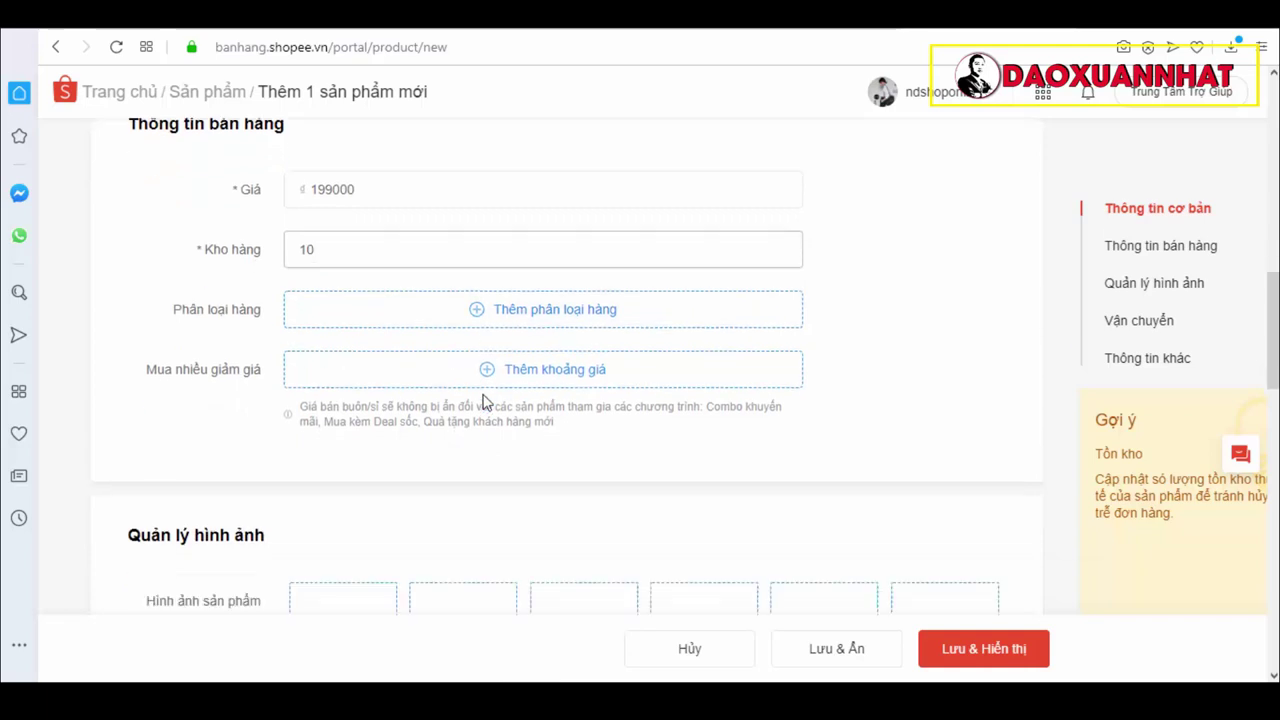
{"action": "scroll", "coordinate": [528, 366], "scroll_direction": "down", "scroll_amount": 3}
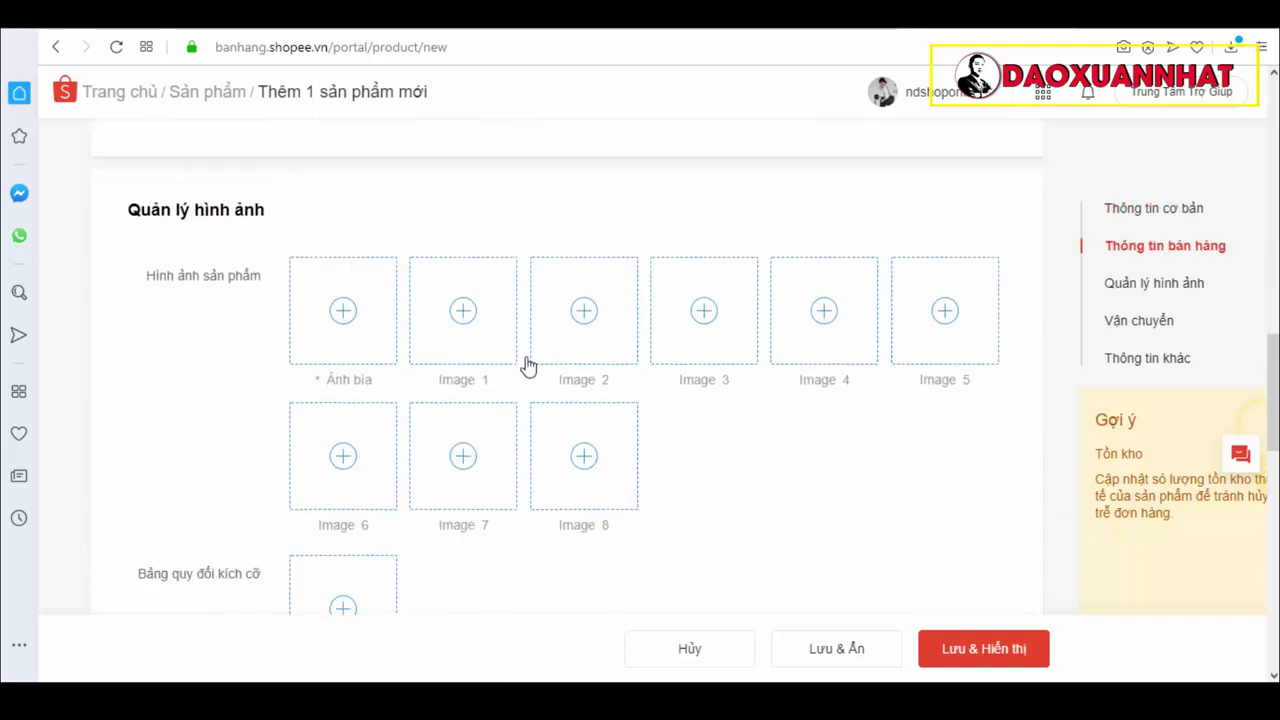
{"action": "left_click", "coordinate": [357, 306]}
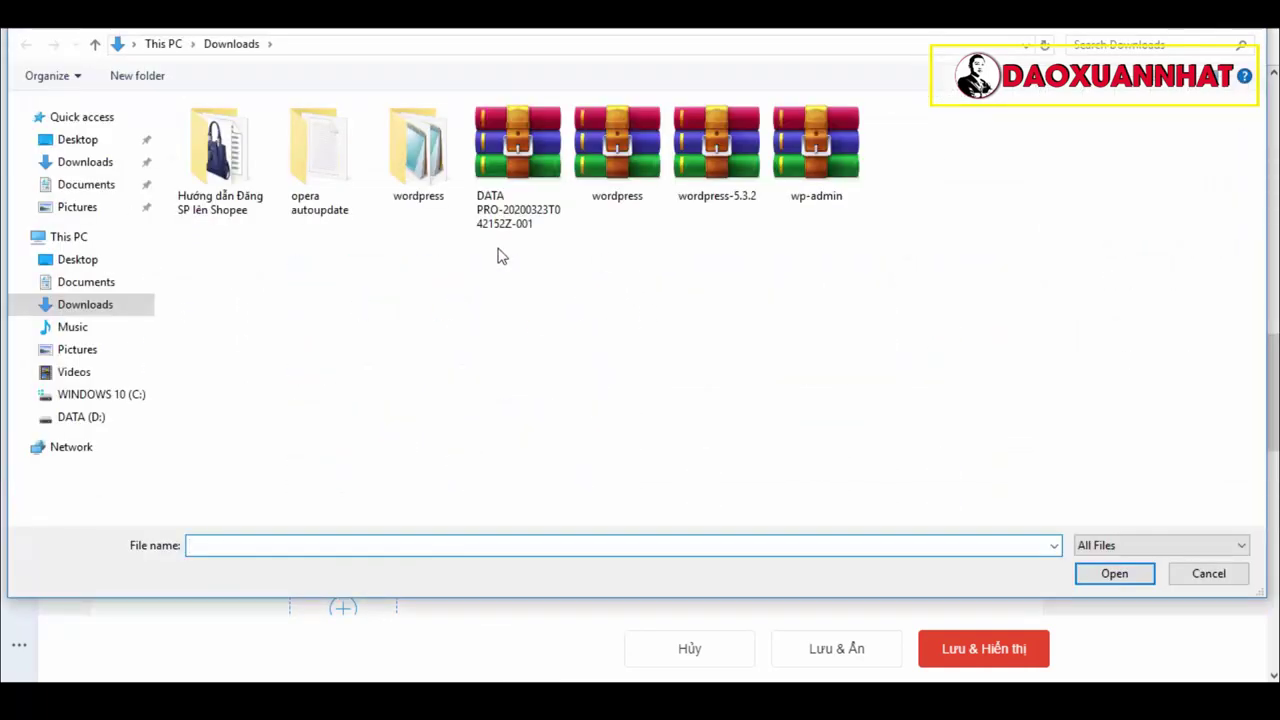
{"action": "double_click", "coordinate": [220, 150]}
{"action": "double_click", "coordinate": [314, 145]}
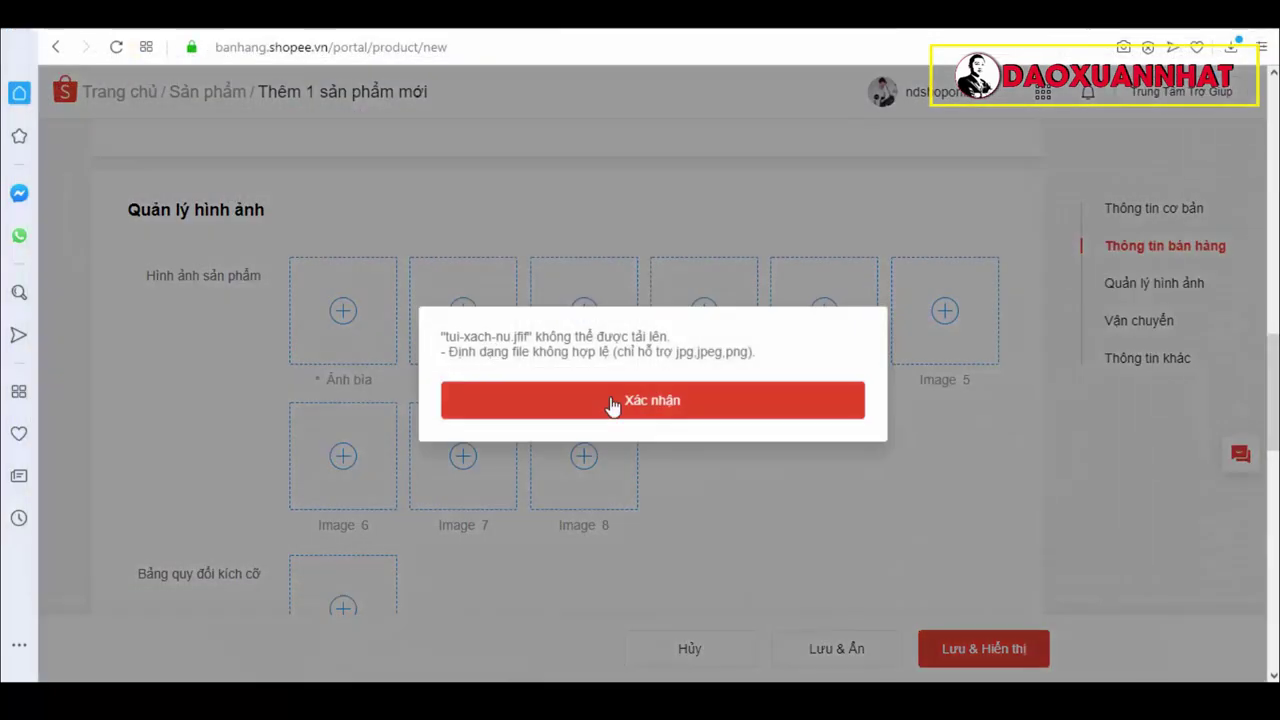
{"action": "left_click", "coordinate": [611, 404]}
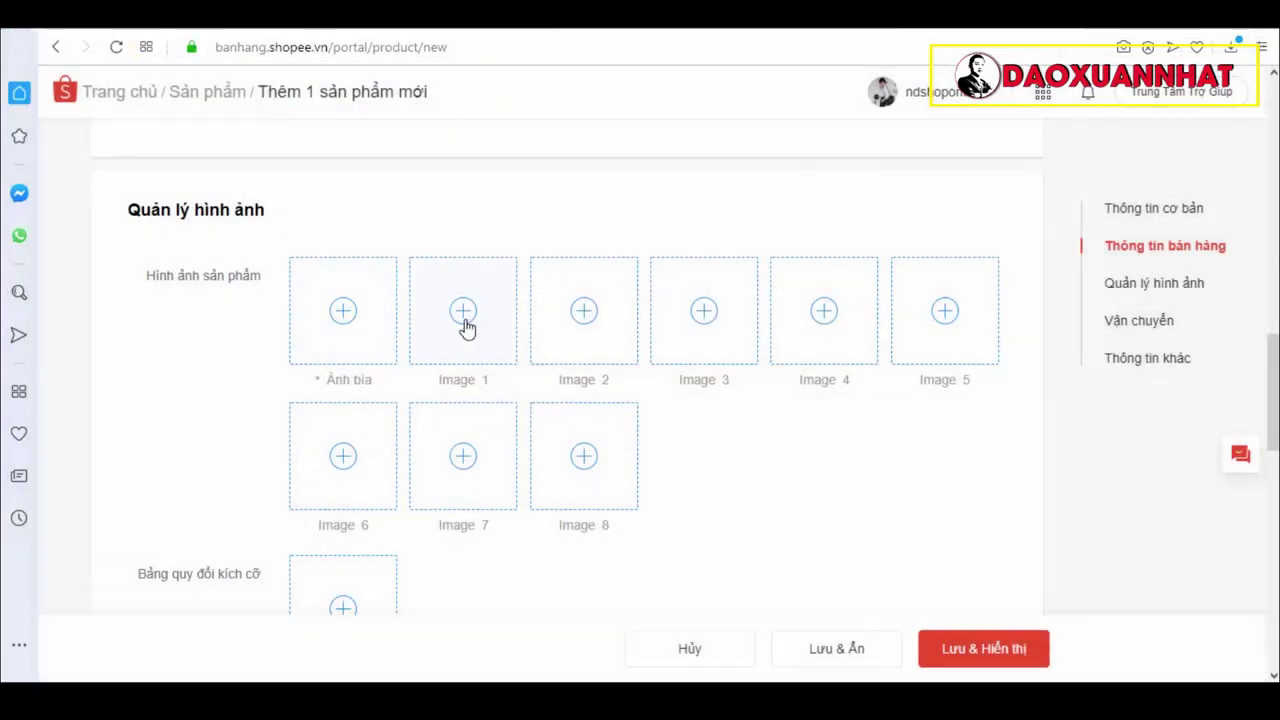
{"action": "left_click", "coordinate": [334, 323]}
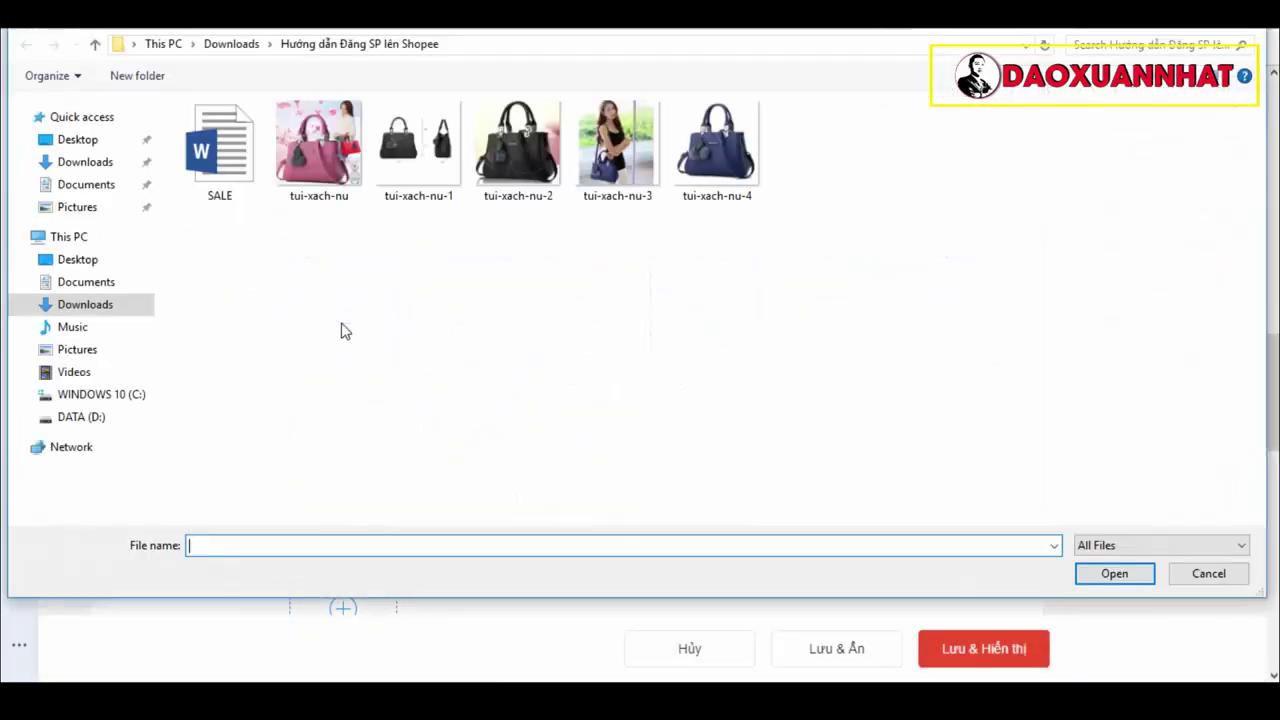
{"action": "left_click", "coordinate": [300, 160]}
{"action": "left_click", "coordinate": [1083, 576]}
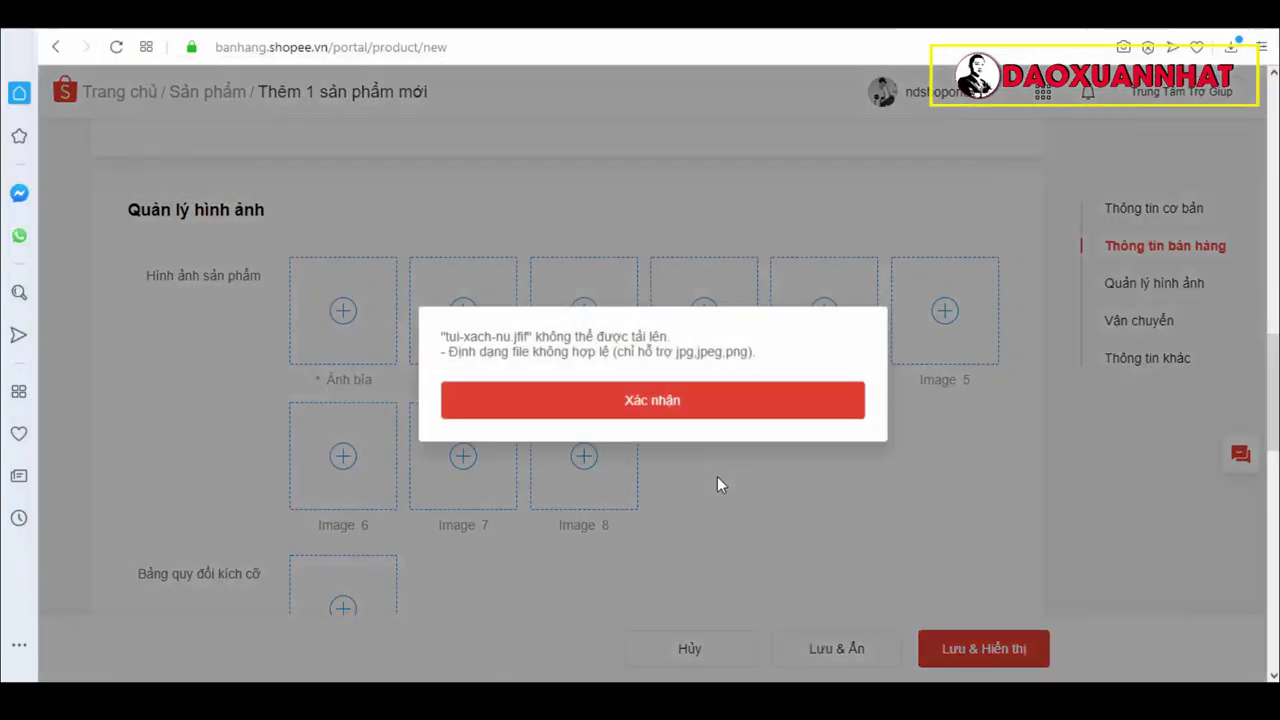
{"action": "left_click", "coordinate": [559, 405]}
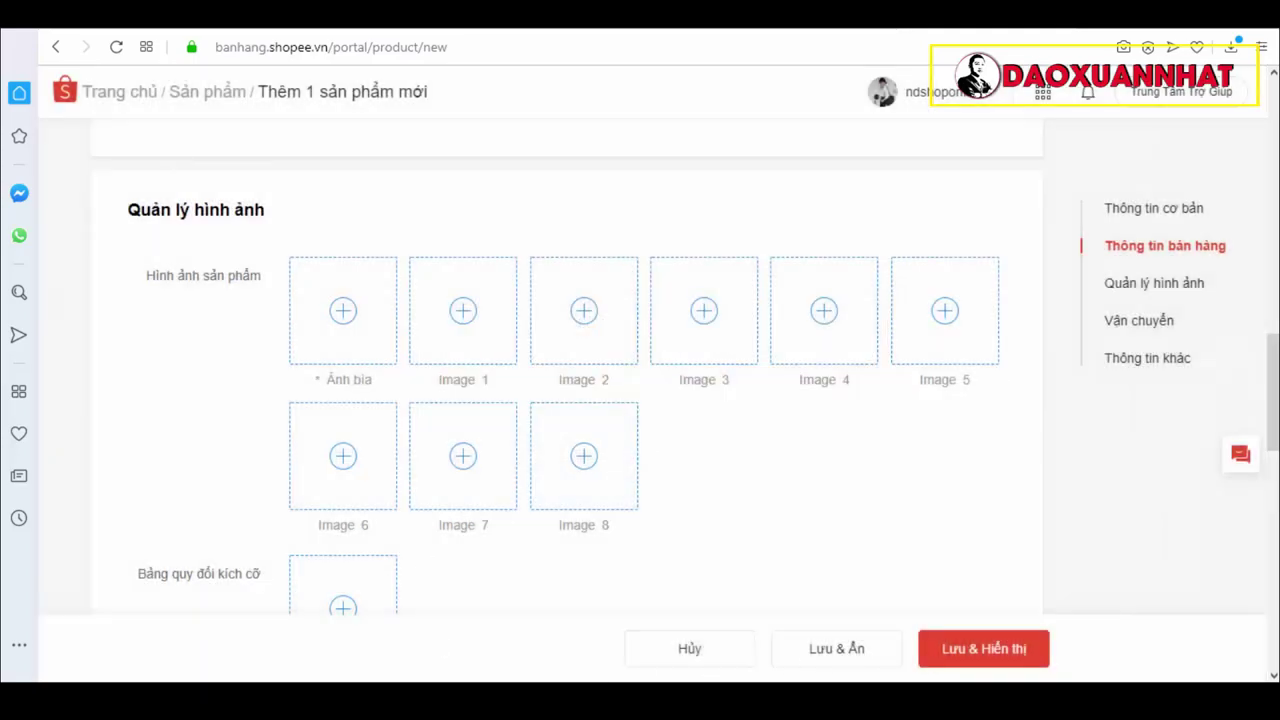
Step: Switch to File Explorer and check the file type of the tui-xach-nu image in its properties
{"action": "key", "text": "alt+Tab"}
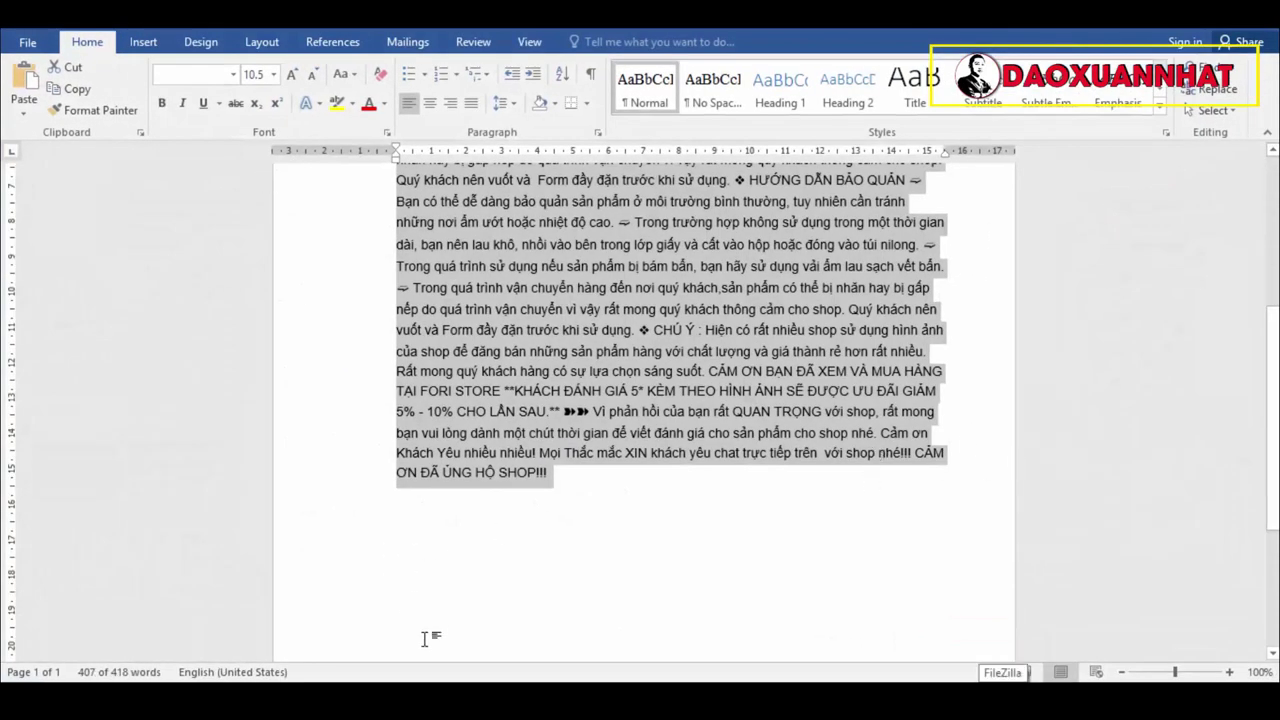
{"action": "key", "text": "alt+Tab"}
{"action": "left_click", "coordinate": [335, 238]}
{"action": "right_click", "coordinate": [335, 238]}
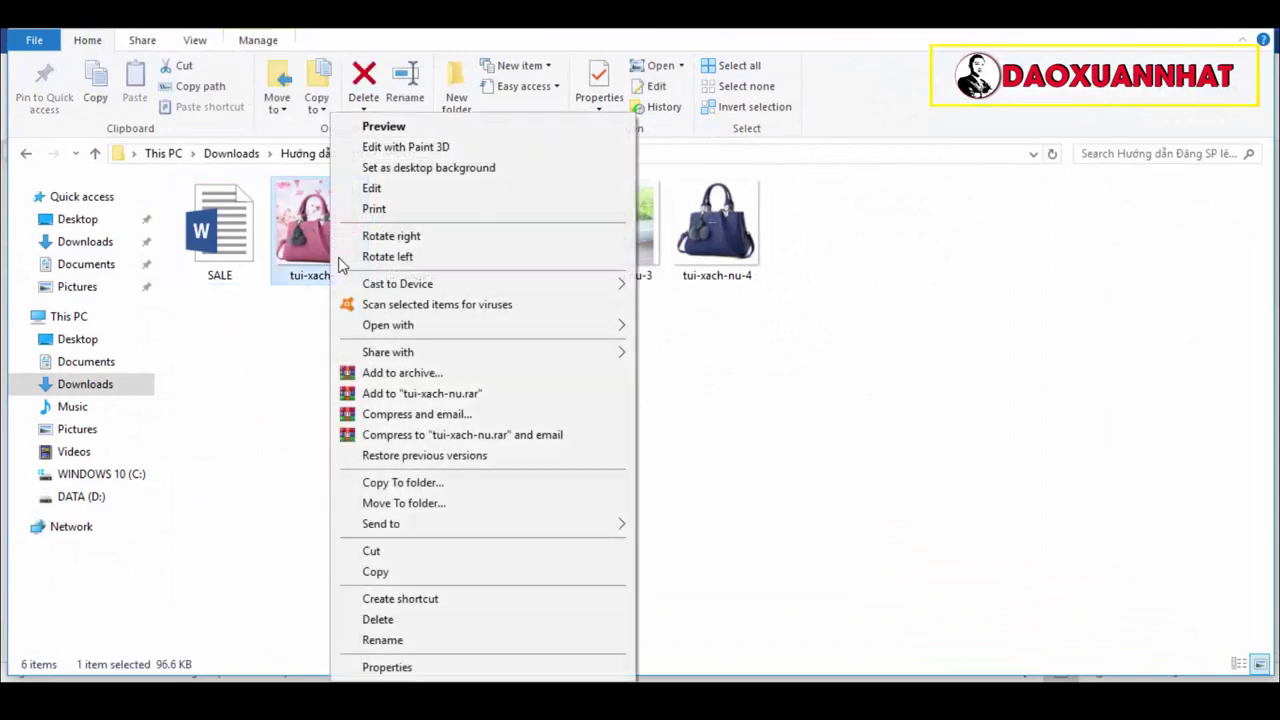
{"action": "left_click", "coordinate": [430, 664]}
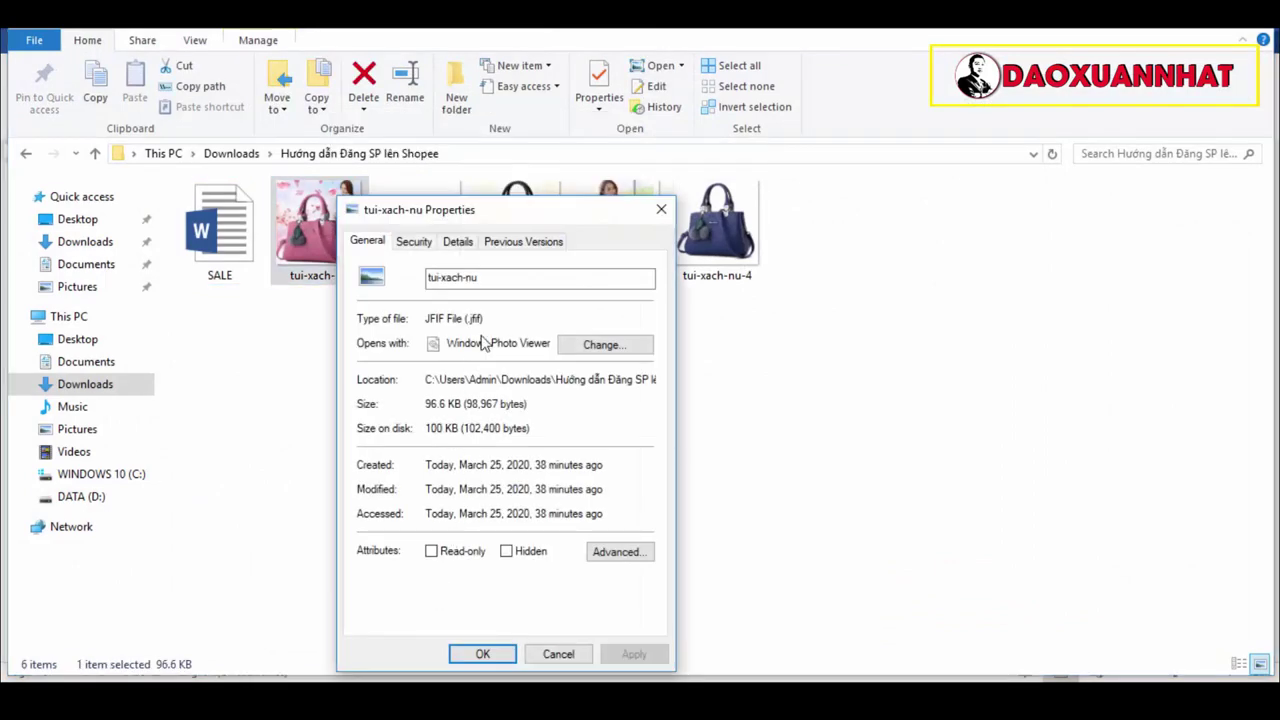
{"action": "left_click", "coordinate": [588, 655]}
Step: Check the file type of the tui-xach-nu-1 image in its properties
{"action": "left_click", "coordinate": [429, 251]}
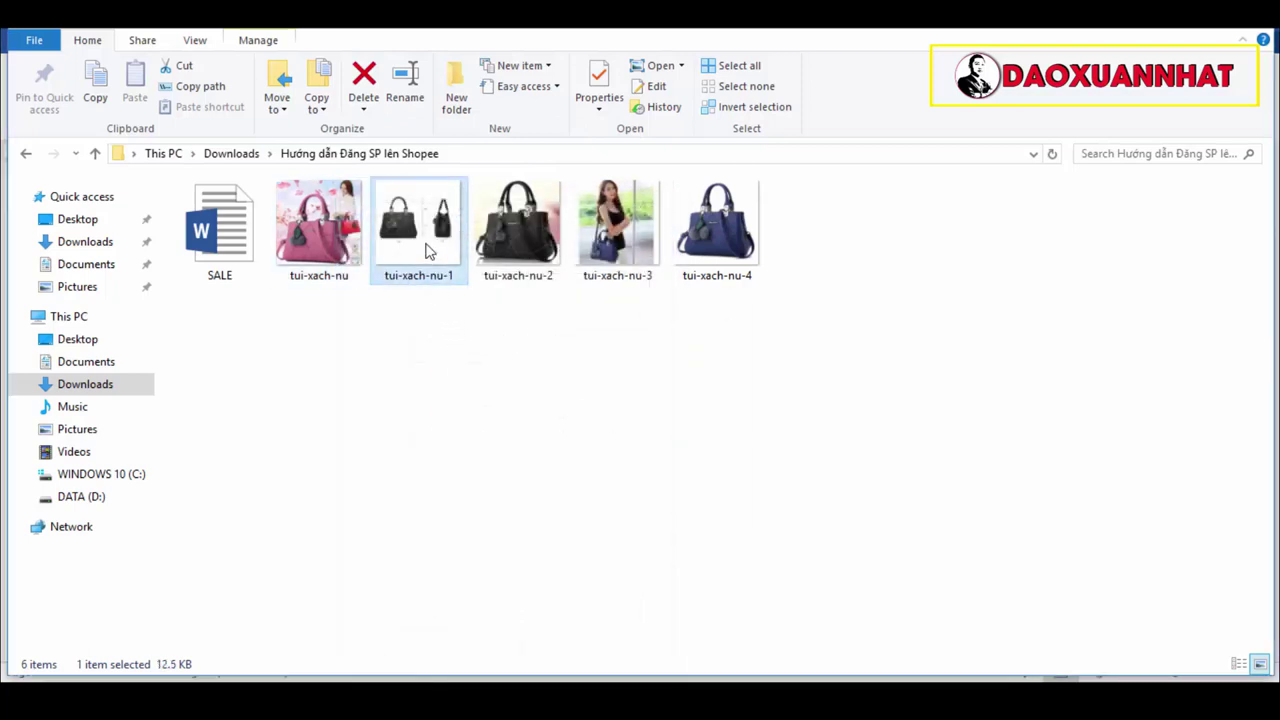
{"action": "right_click", "coordinate": [429, 251]}
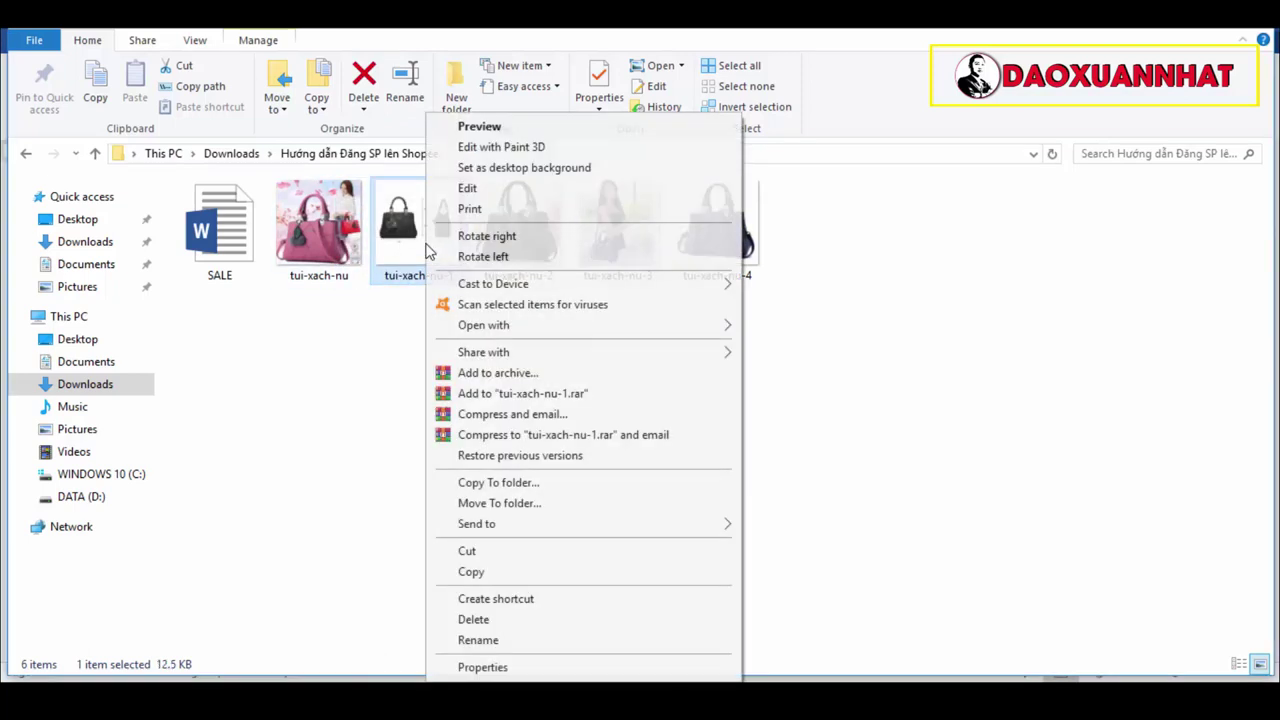
{"action": "left_click", "coordinate": [491, 664]}
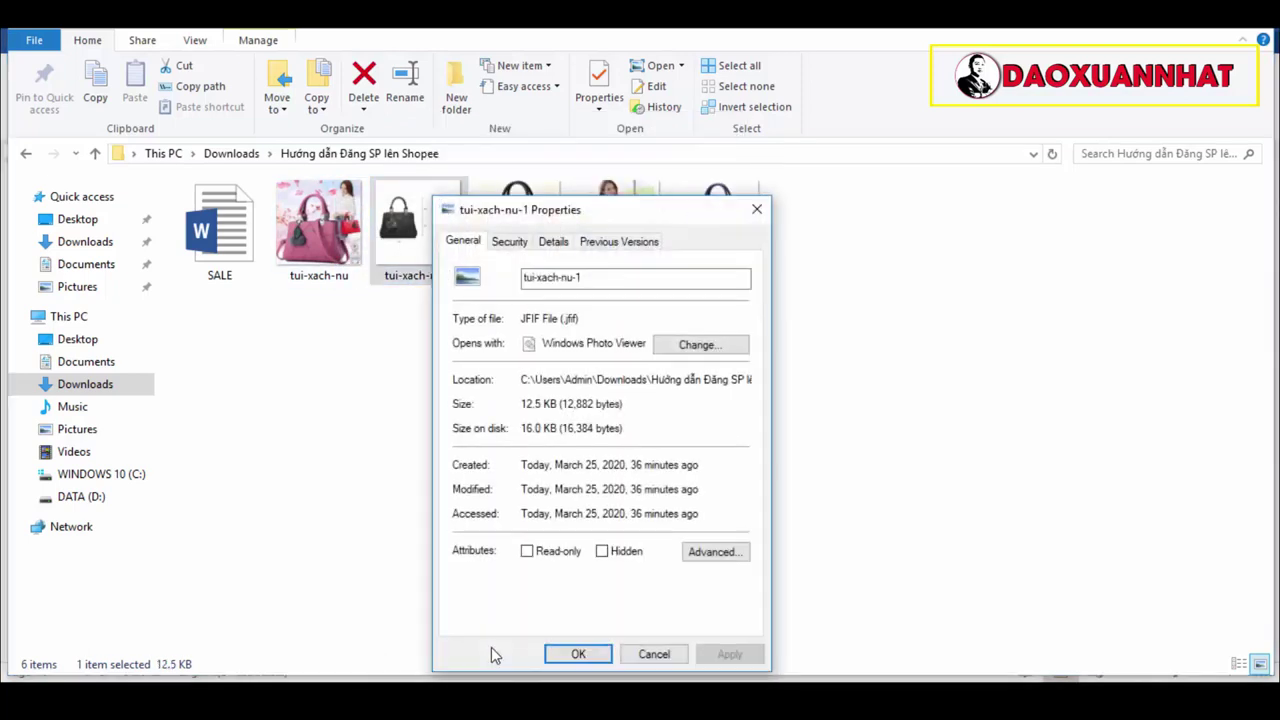
{"action": "left_click", "coordinate": [654, 654]}
Step: Open tui-xach-nu in Paint and save a JPEG copy under the same name in the "Hướng dẫn Đăng SP lên Shopee" folder
{"action": "right_click", "coordinate": [330, 210]}
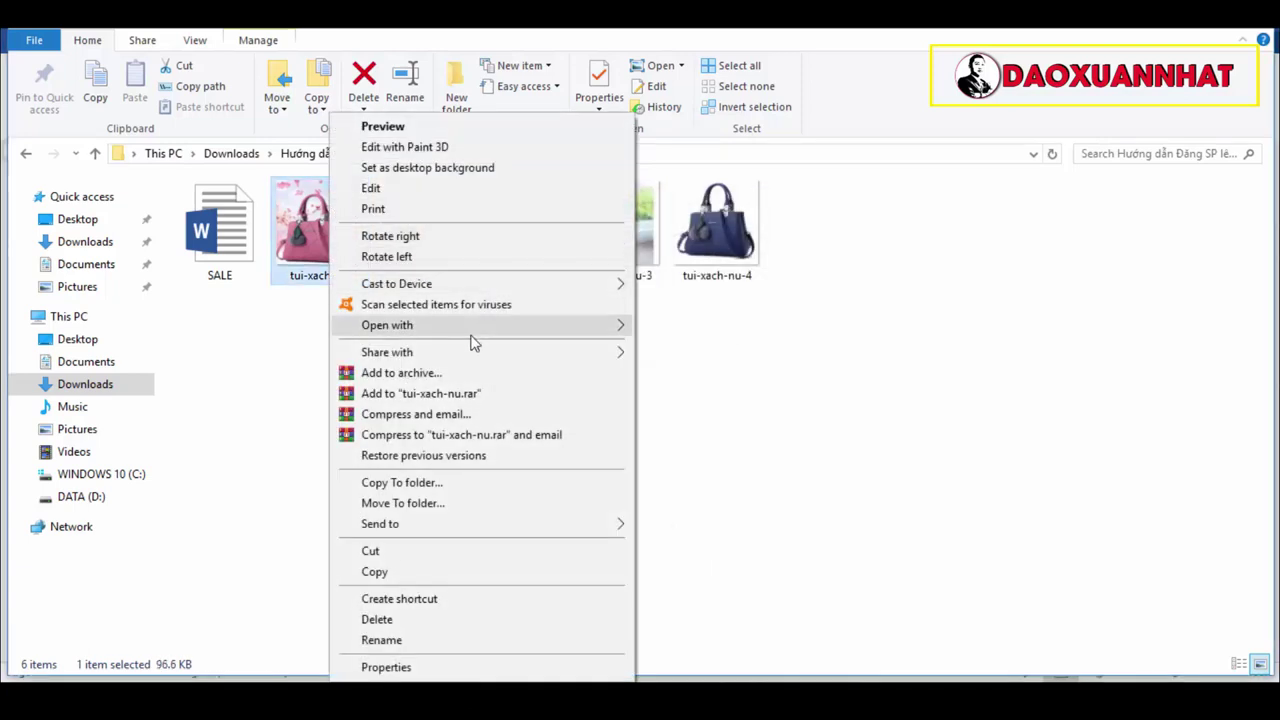
{"action": "left_click", "coordinate": [290, 288]}
{"action": "right_click", "coordinate": [312, 262]}
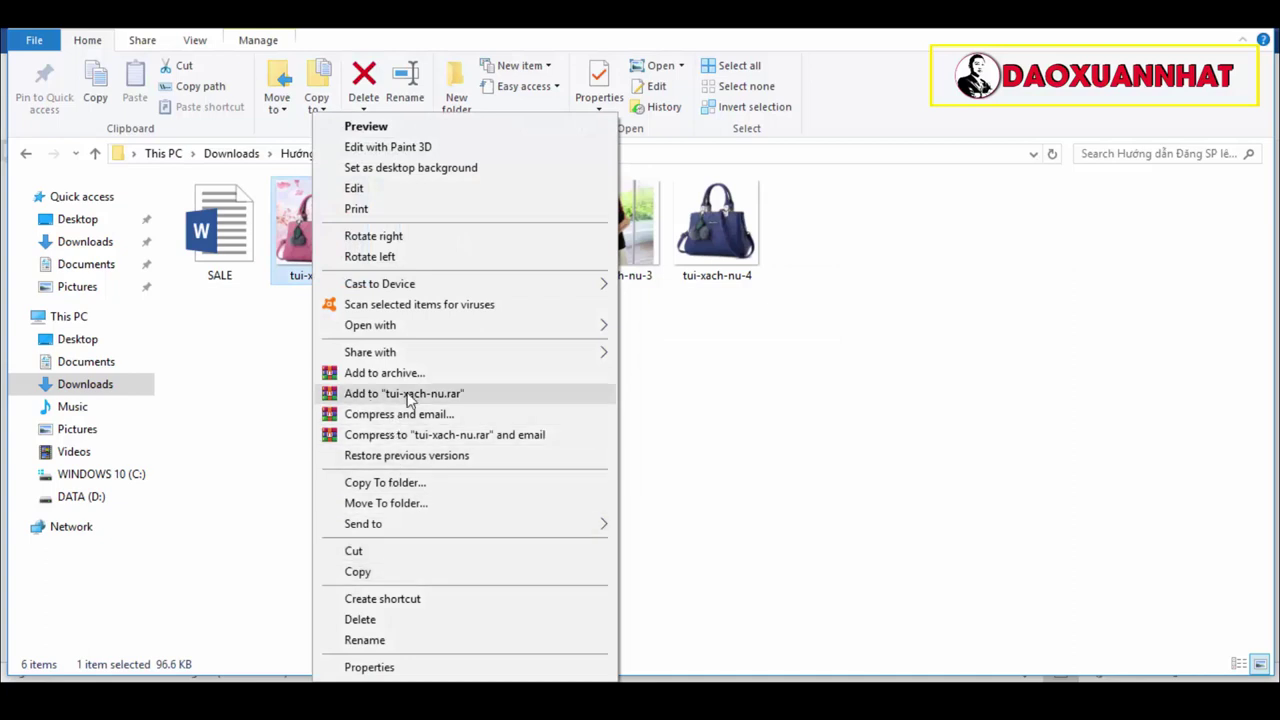
{"action": "mouse_move", "coordinate": [464, 330]}
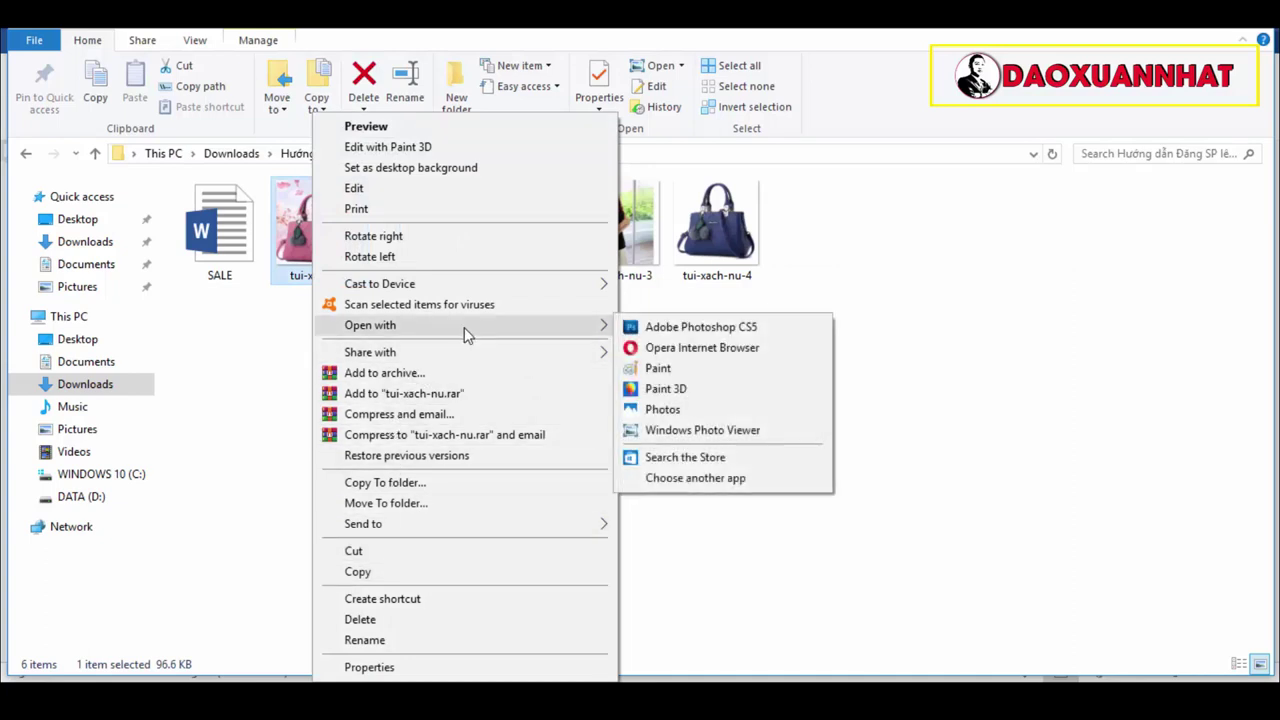
{"action": "left_click", "coordinate": [692, 368]}
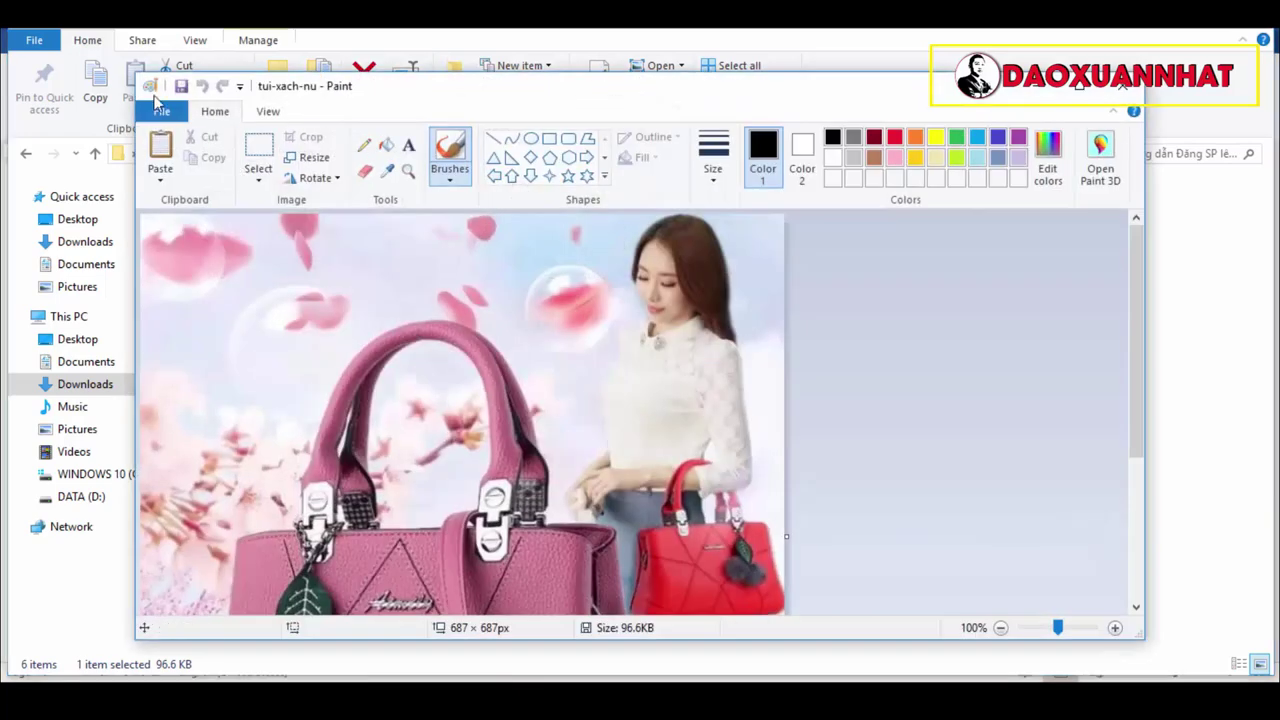
{"action": "left_click", "coordinate": [161, 111]}
{"action": "mouse_move", "coordinate": [230, 267]}
{"action": "left_click", "coordinate": [414, 222]}
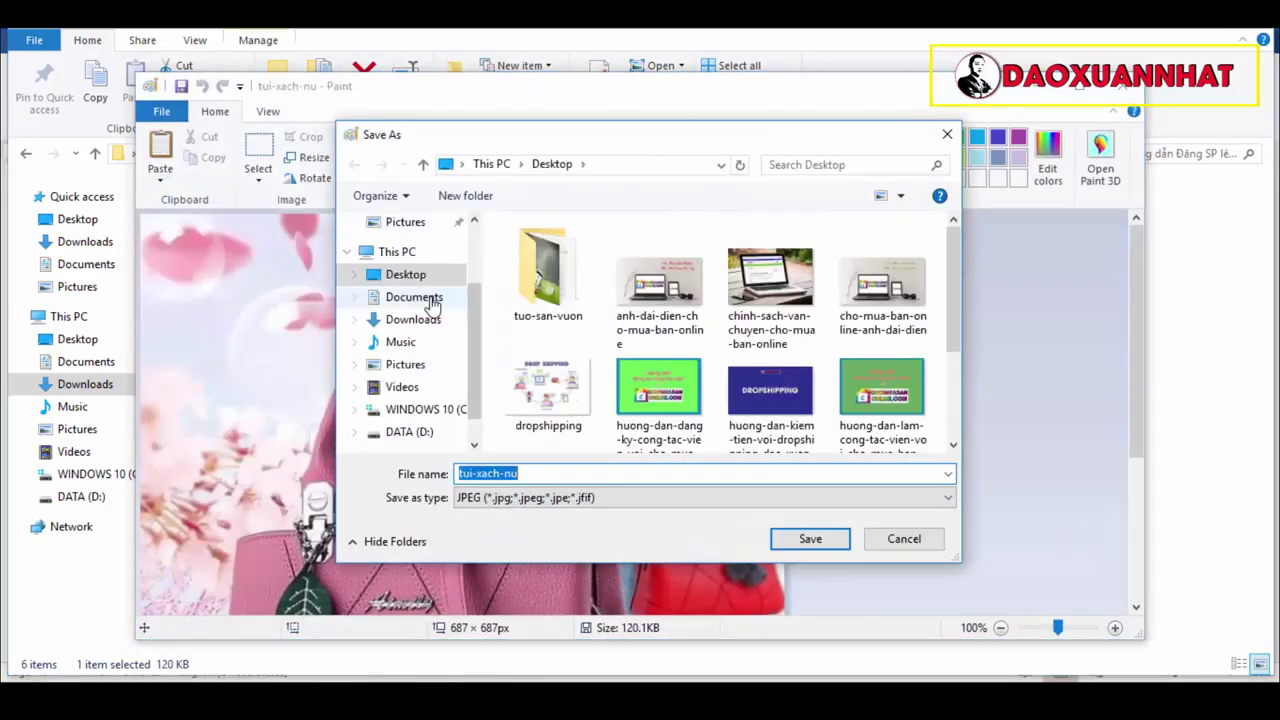
{"action": "left_click", "coordinate": [425, 320]}
{"action": "left_click", "coordinate": [810, 540]}
{"action": "left_click", "coordinate": [1123, 85]}
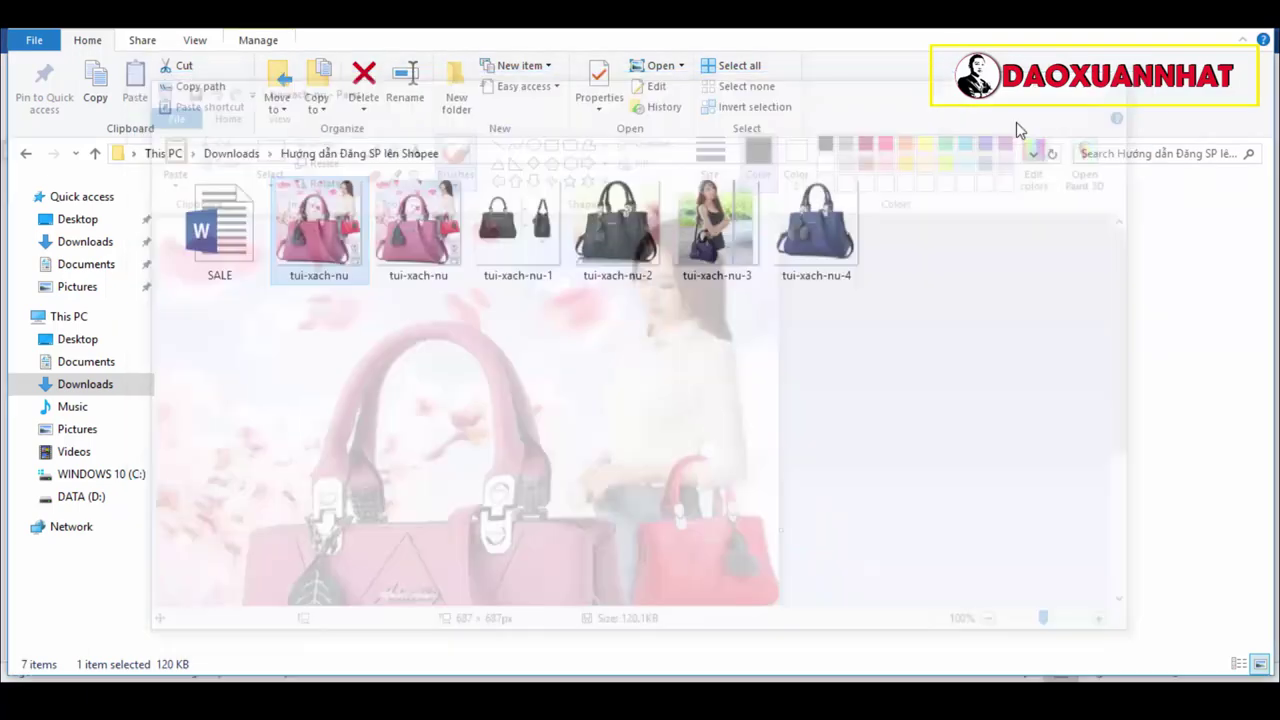
Step: Open tui-xach-nu-1 in Paint and save a JPEG copy of it in the same folder
{"action": "right_click", "coordinate": [535, 240]}
{"action": "mouse_move", "coordinate": [714, 340]}
{"action": "left_click", "coordinate": [865, 368]}
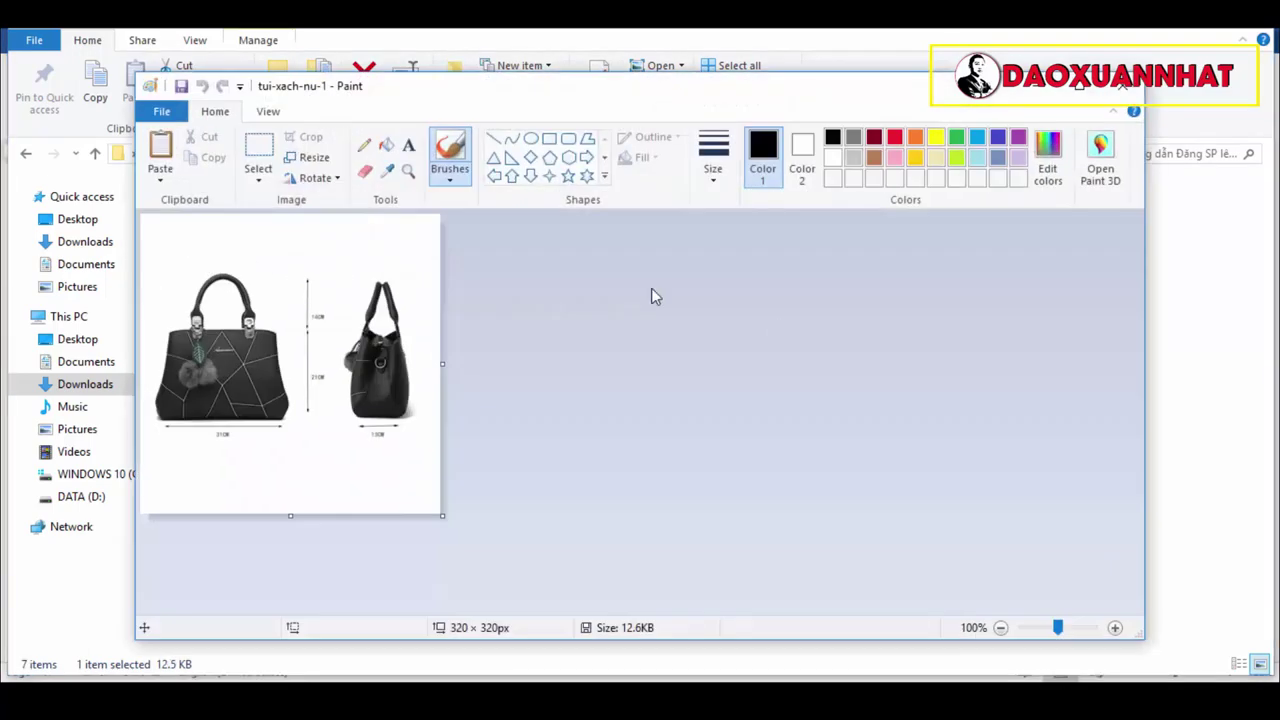
{"action": "left_click", "coordinate": [161, 111]}
{"action": "left_click", "coordinate": [414, 222]}
{"action": "left_click", "coordinate": [808, 537]}
{"action": "left_click", "coordinate": [1123, 85]}
Step: Open tui-xach-nu-2 in Paint and save a JPEG copy of it in the same folder
{"action": "right_click", "coordinate": [726, 225]}
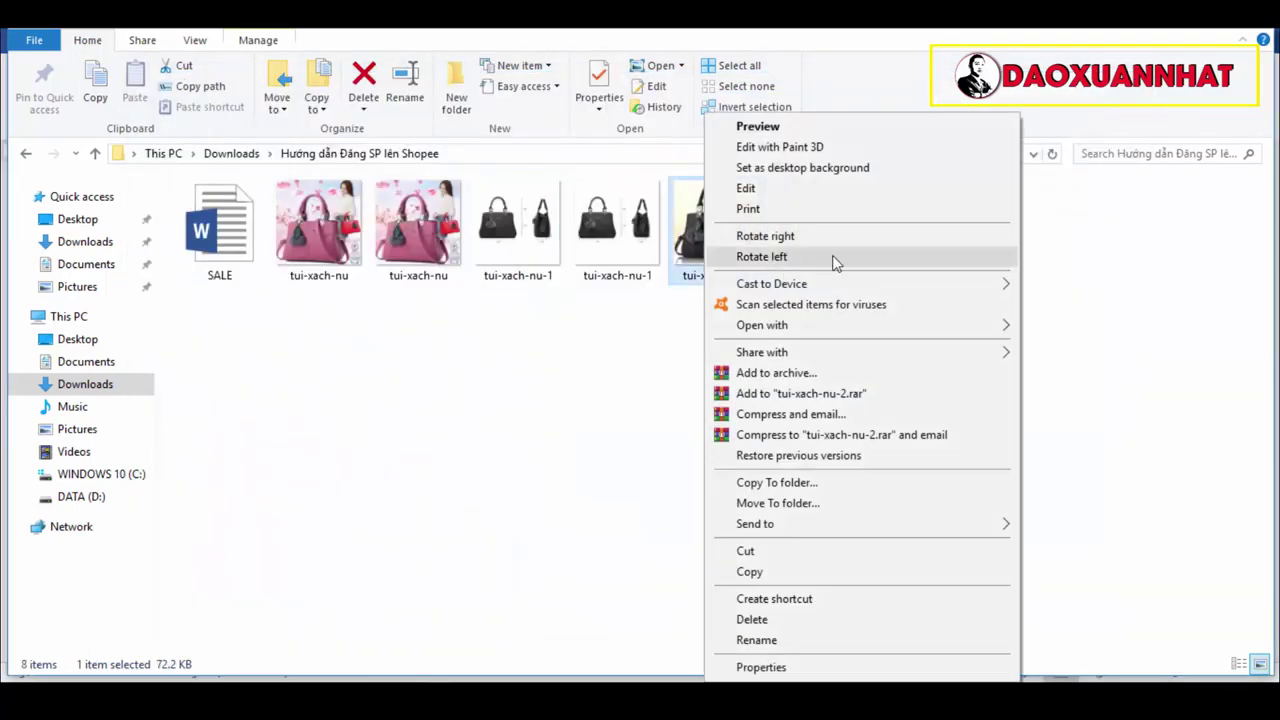
{"action": "mouse_move", "coordinate": [757, 323]}
{"action": "left_click", "coordinate": [1060, 366]}
{"action": "left_click", "coordinate": [161, 111]}
{"action": "mouse_move", "coordinate": [196, 267]}
{"action": "left_click", "coordinate": [424, 220]}
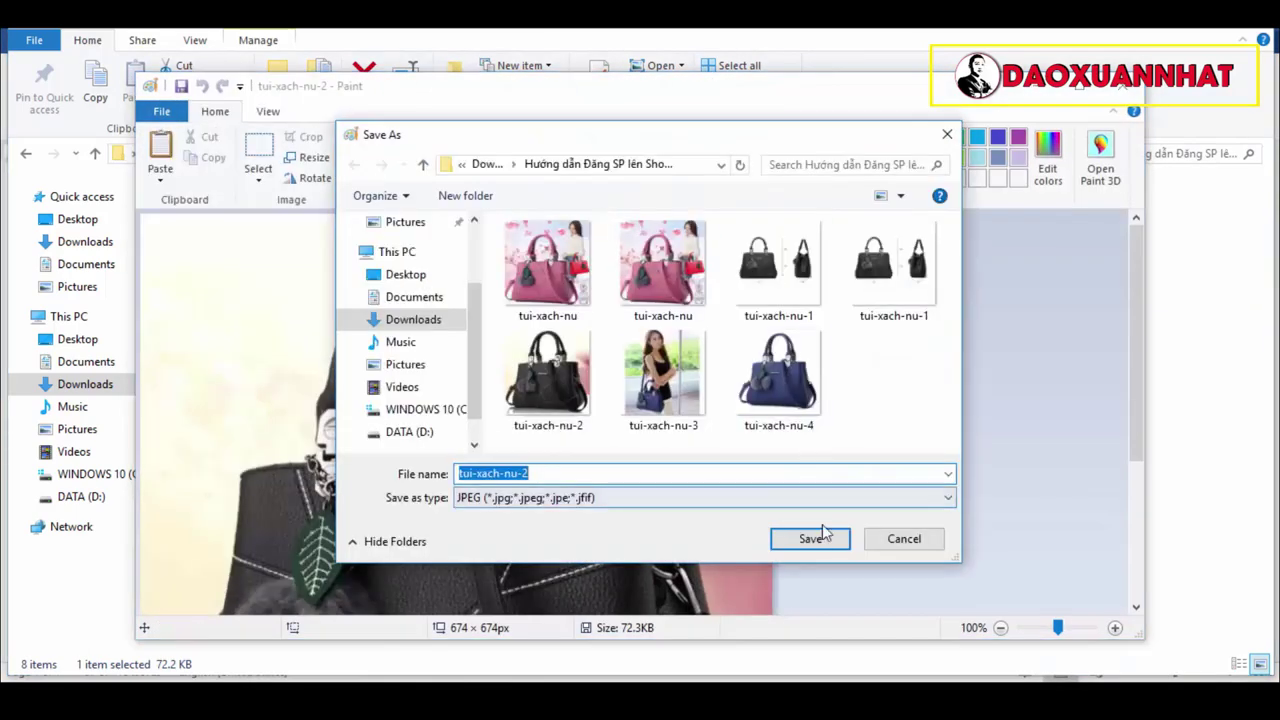
{"action": "left_click", "coordinate": [810, 536]}
{"action": "left_click", "coordinate": [1123, 85]}
Step: Open tui-xach-nu-3 in Paint and save a JPEG copy of it in the same folder
{"action": "right_click", "coordinate": [930, 240]}
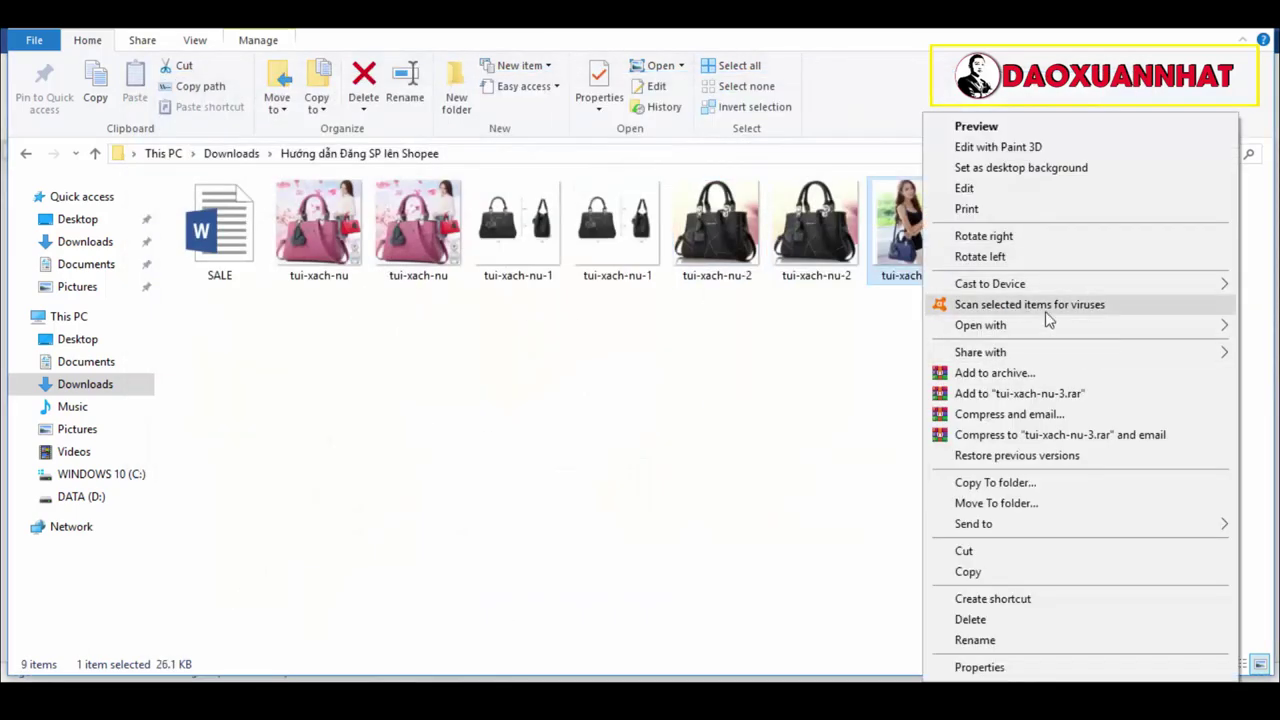
{"action": "mouse_move", "coordinate": [1045, 320]}
{"action": "left_click", "coordinate": [770, 360]}
{"action": "left_click", "coordinate": [161, 111]}
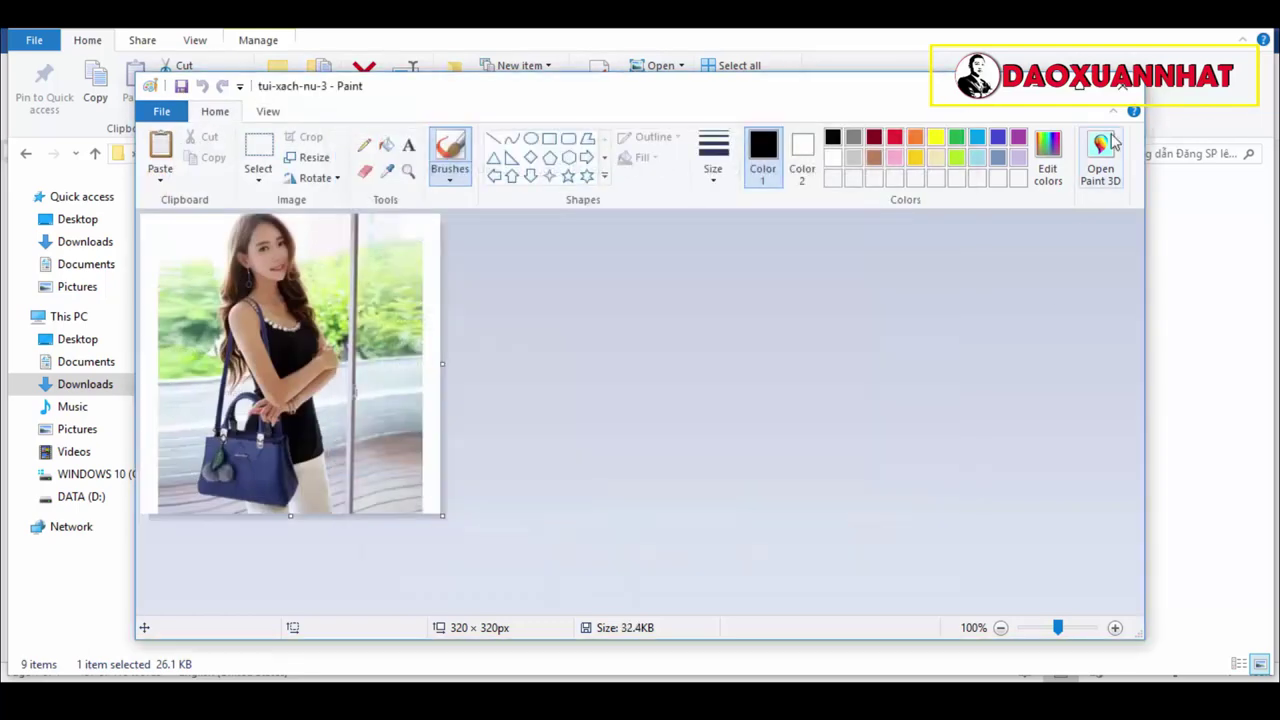
{"action": "left_click", "coordinate": [1123, 85]}
Step: Open tui-xach-nu-4 in Paint and save a JPEG copy of it in the same folder
{"action": "left_click", "coordinate": [1112, 220]}
{"action": "right_click", "coordinate": [1112, 218]}
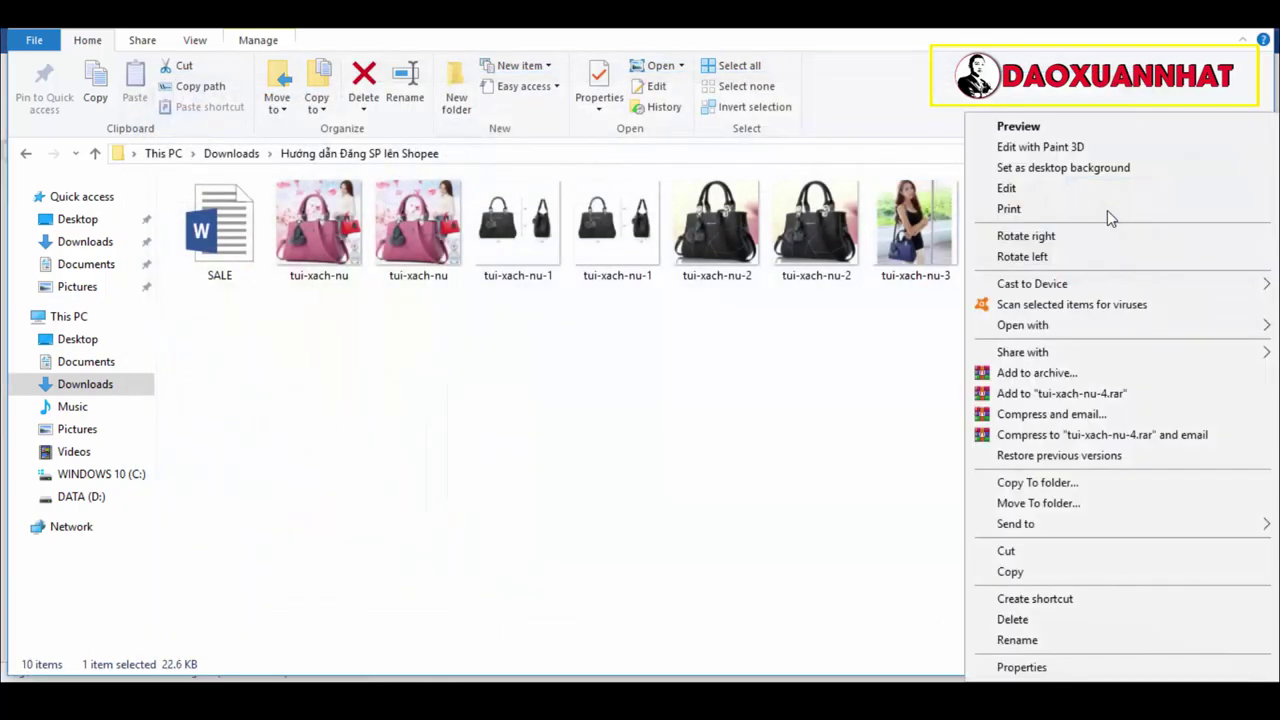
{"action": "mouse_move", "coordinate": [1092, 329]}
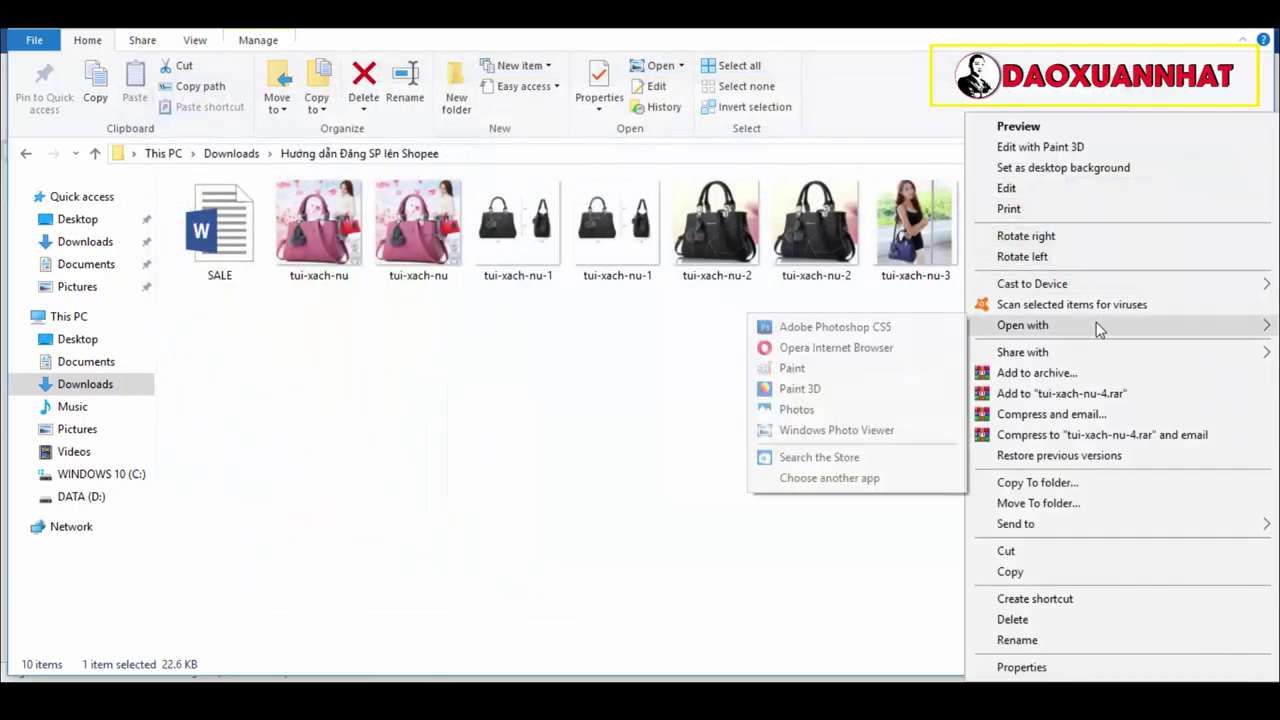
{"action": "left_click", "coordinate": [840, 374]}
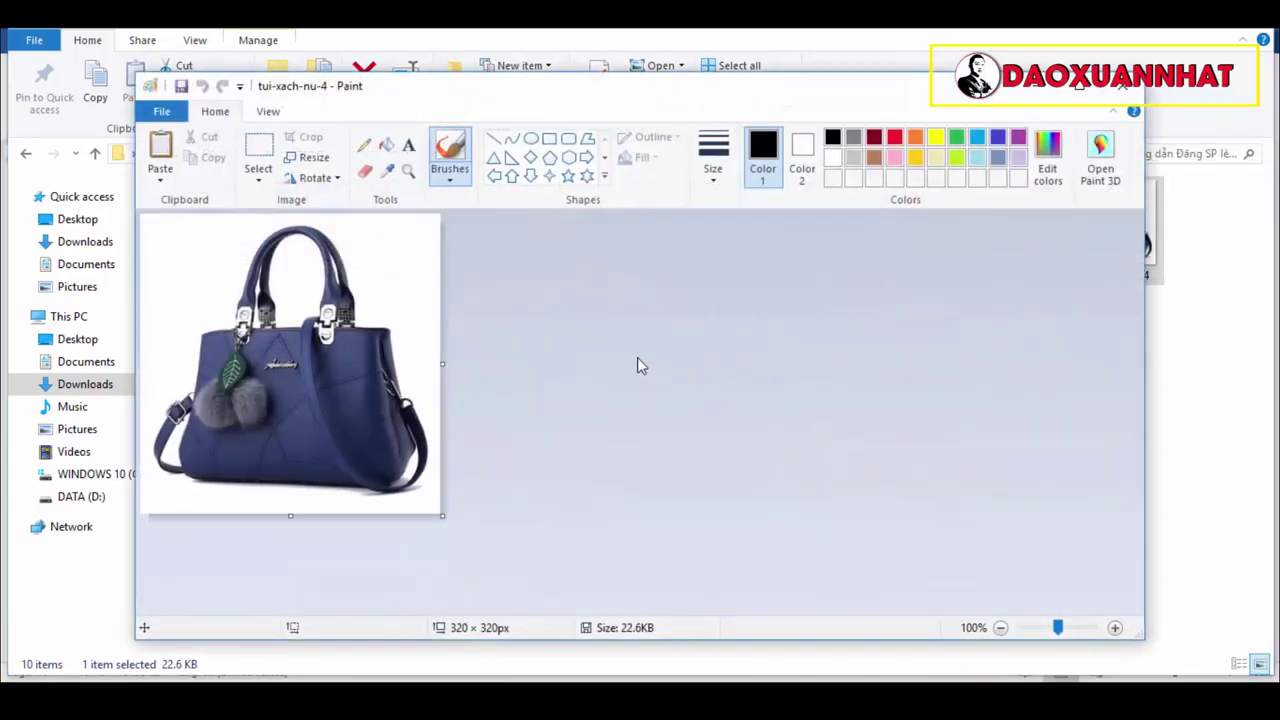
{"action": "key", "text": "alt+f"}
{"action": "mouse_move", "coordinate": [246, 271]}
{"action": "left_click", "coordinate": [414, 212]}
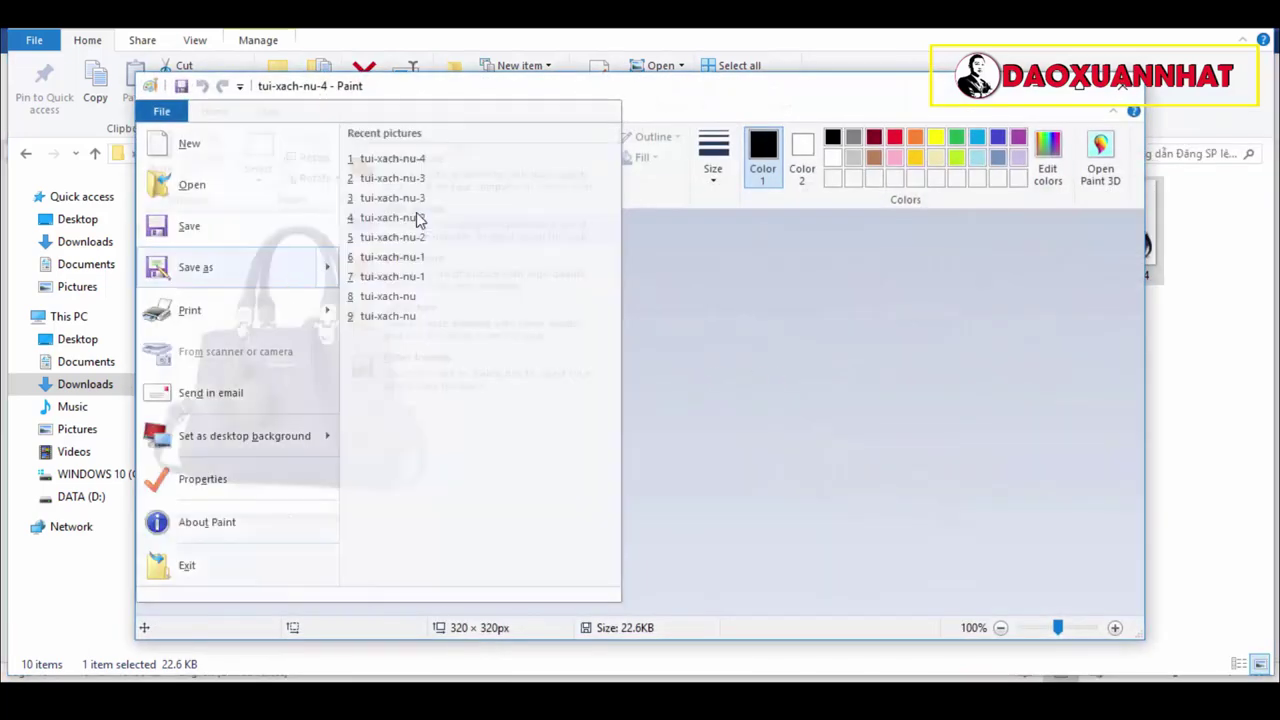
{"action": "left_click", "coordinate": [832, 538]}
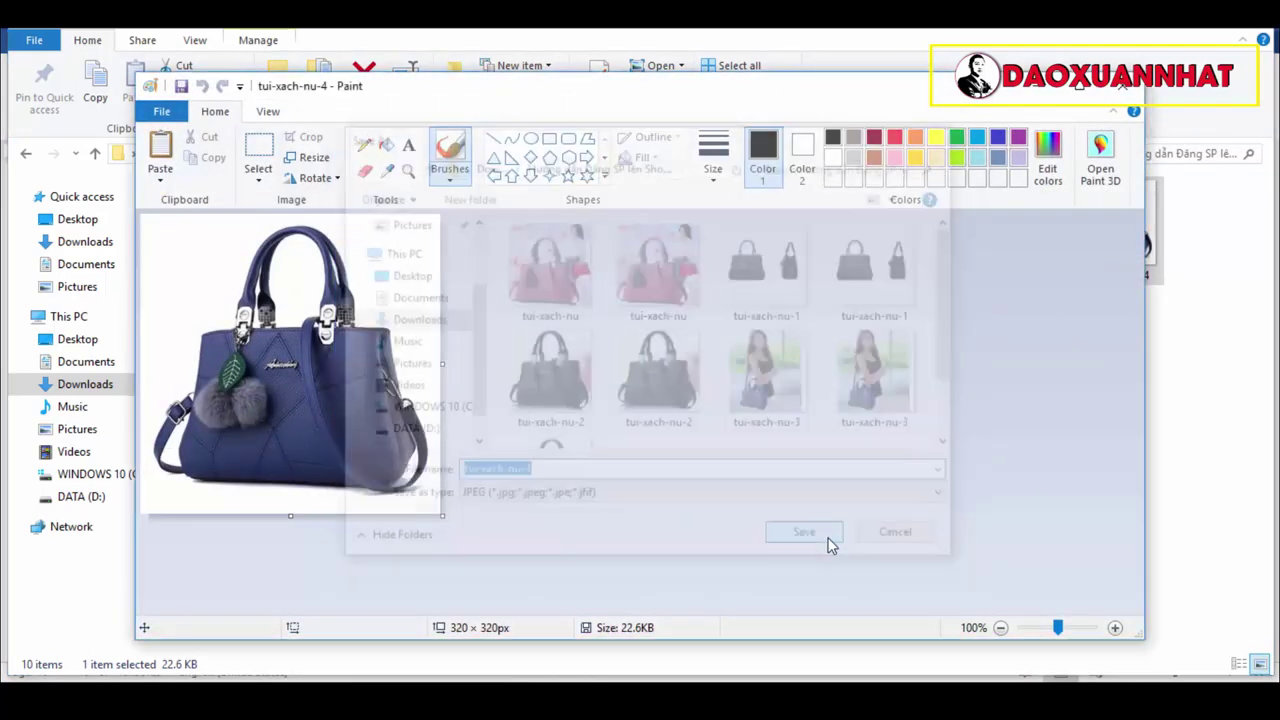
{"action": "left_click", "coordinate": [1124, 86]}
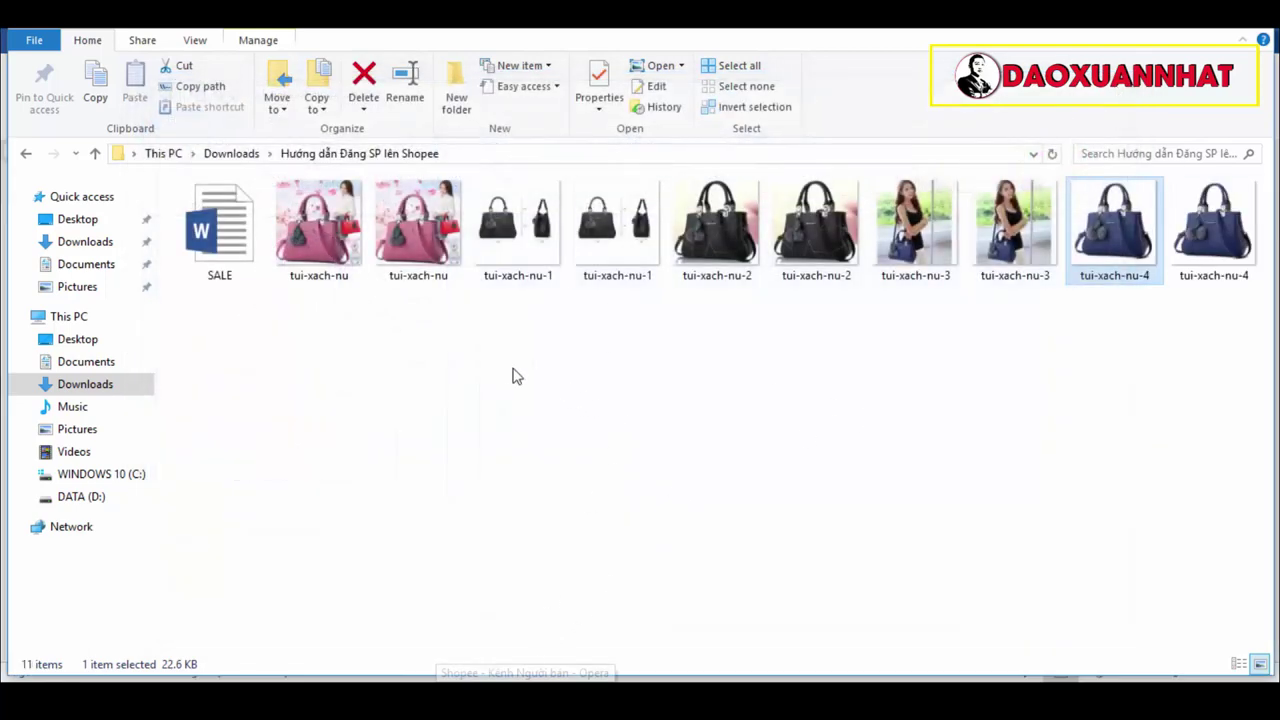
{"action": "left_click", "coordinate": [430, 262]}
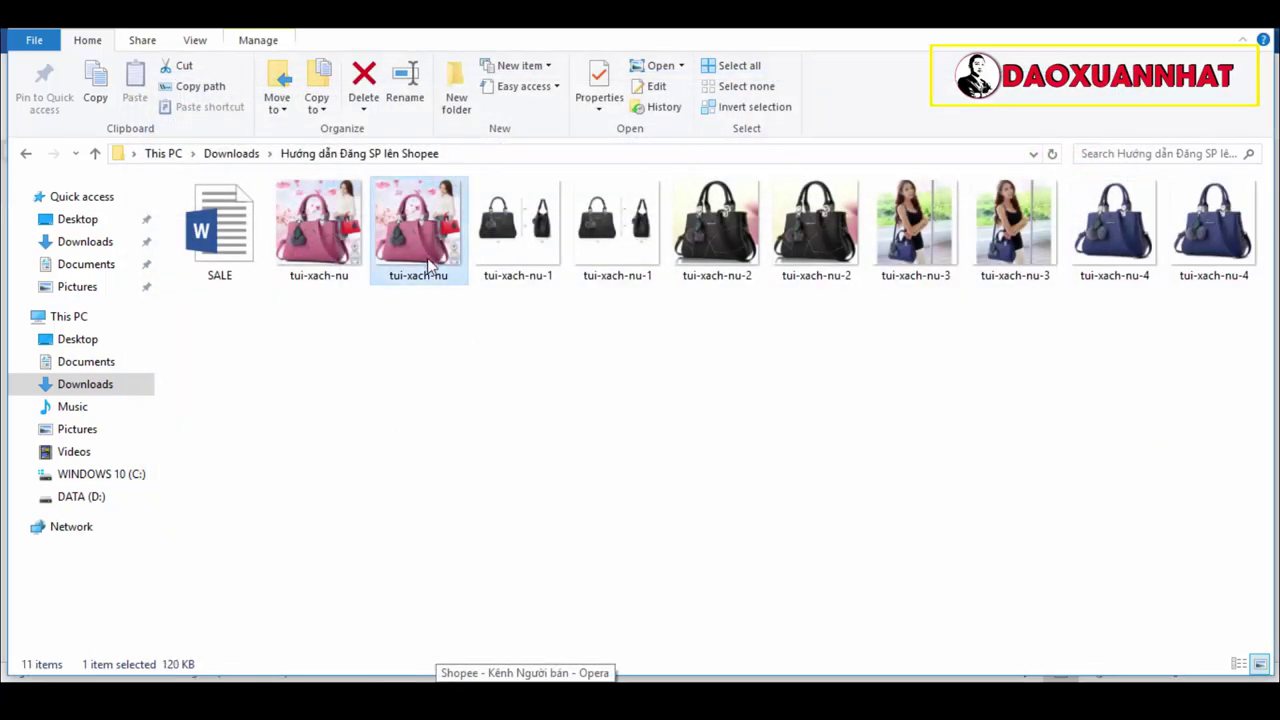
{"action": "left_click", "coordinate": [608, 272], "text": "ctrl"}
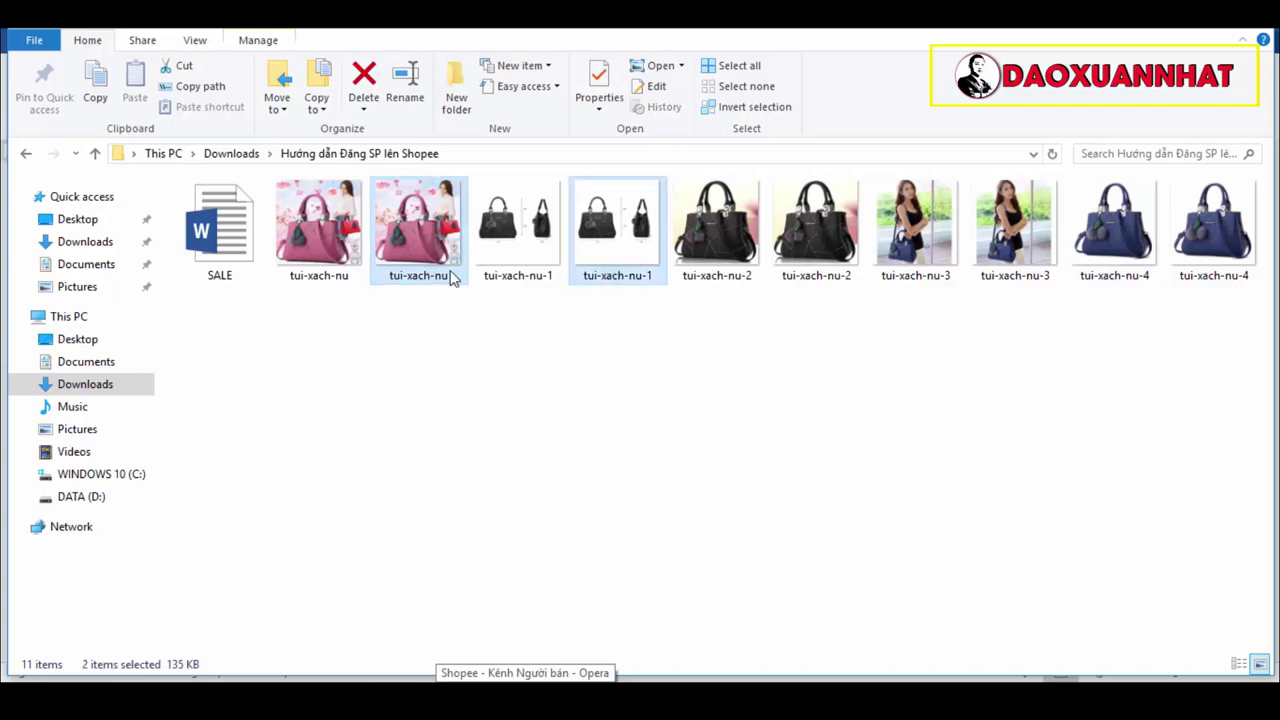
{"action": "left_click", "coordinate": [477, 337]}
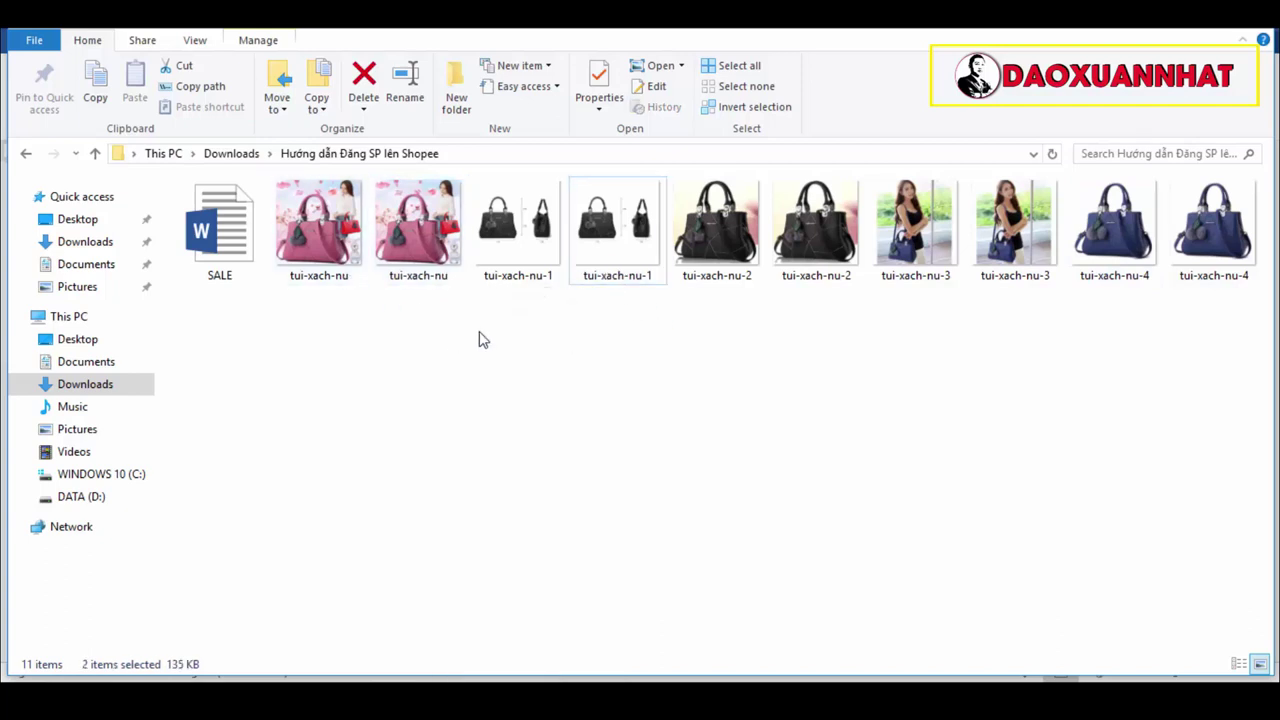
Step: Switch to the Shopee seller page in Opera and upload the JPEG copy of tui-xach-nu as the product's cover image
{"action": "left_click", "coordinate": [528, 678]}
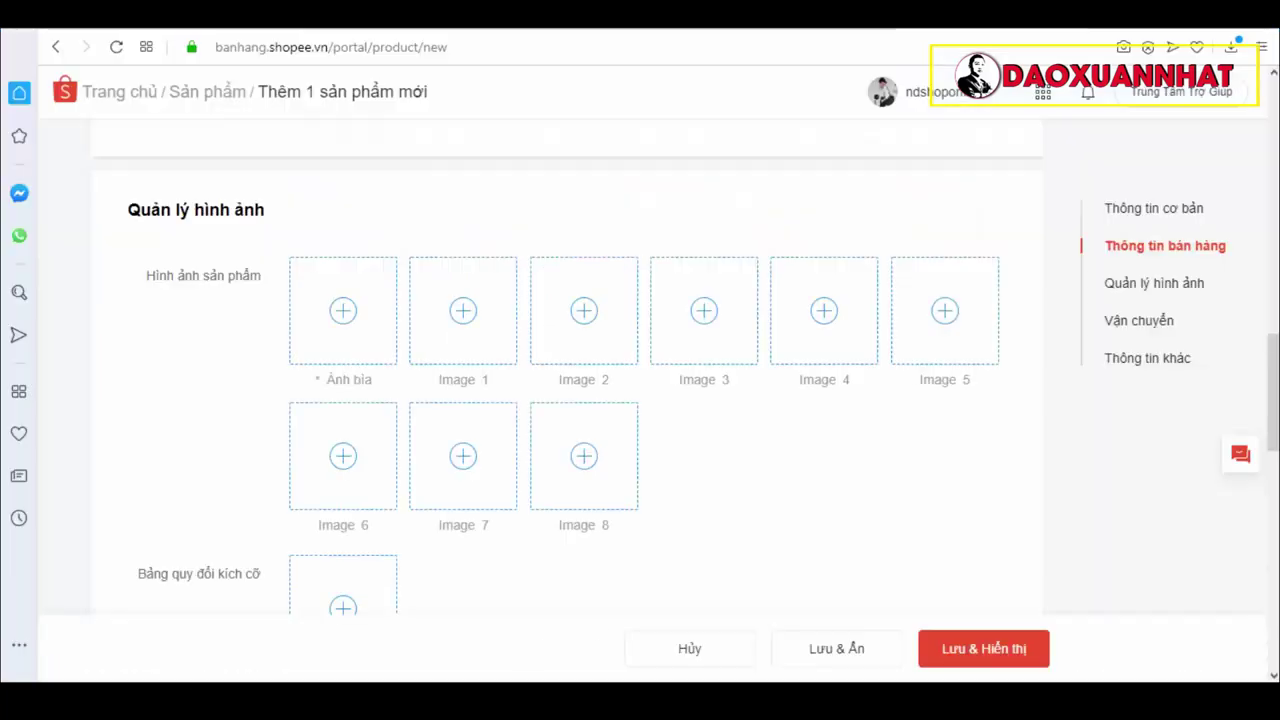
{"action": "left_click", "coordinate": [351, 334]}
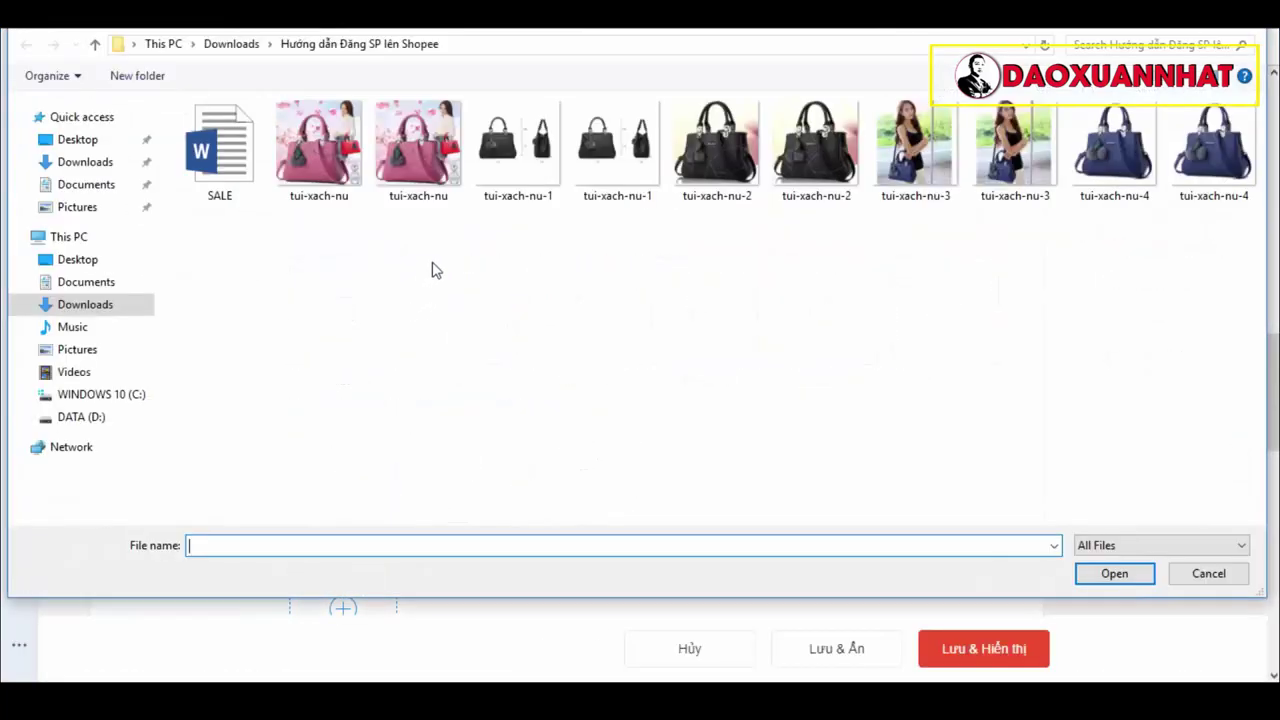
{"action": "left_click", "coordinate": [419, 170]}
{"action": "left_click", "coordinate": [1146, 578]}
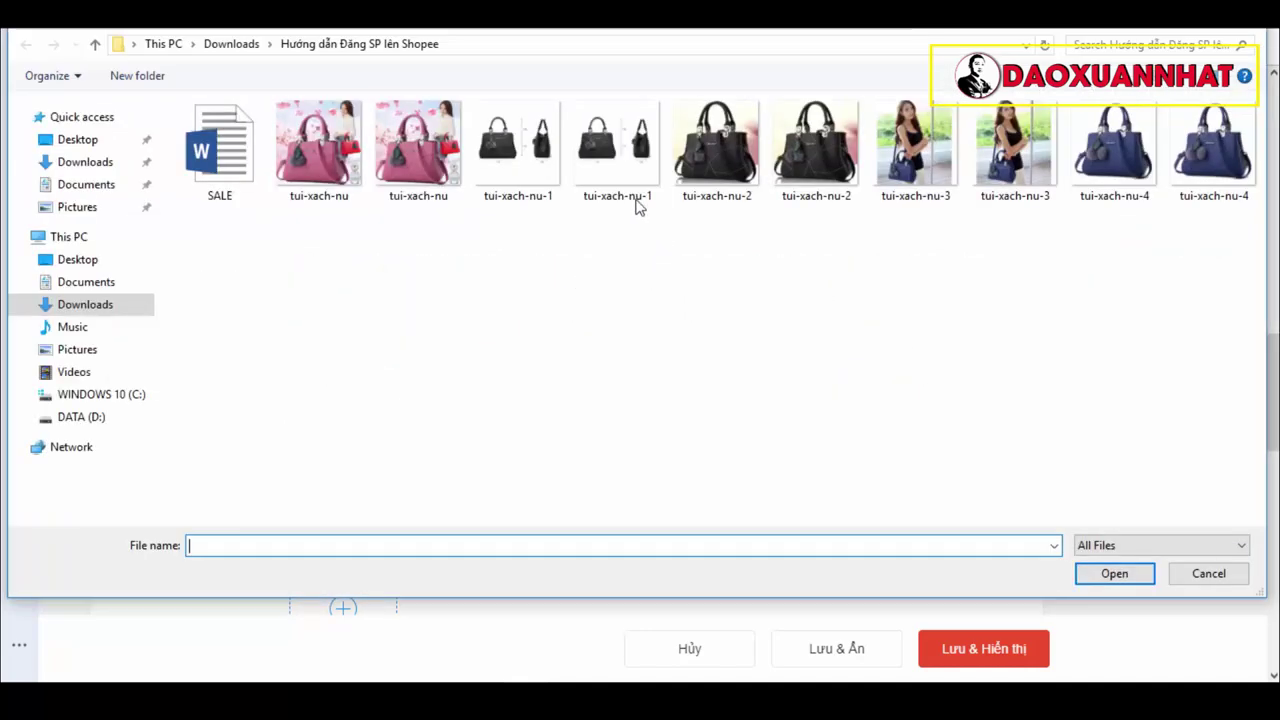
Step: Upload the JPEG copies of tui-xach-nu-1 and tui-xach-nu-2 as product images 1 and 2
{"action": "left_click", "coordinate": [623, 185]}
{"action": "left_click", "coordinate": [1116, 576]}
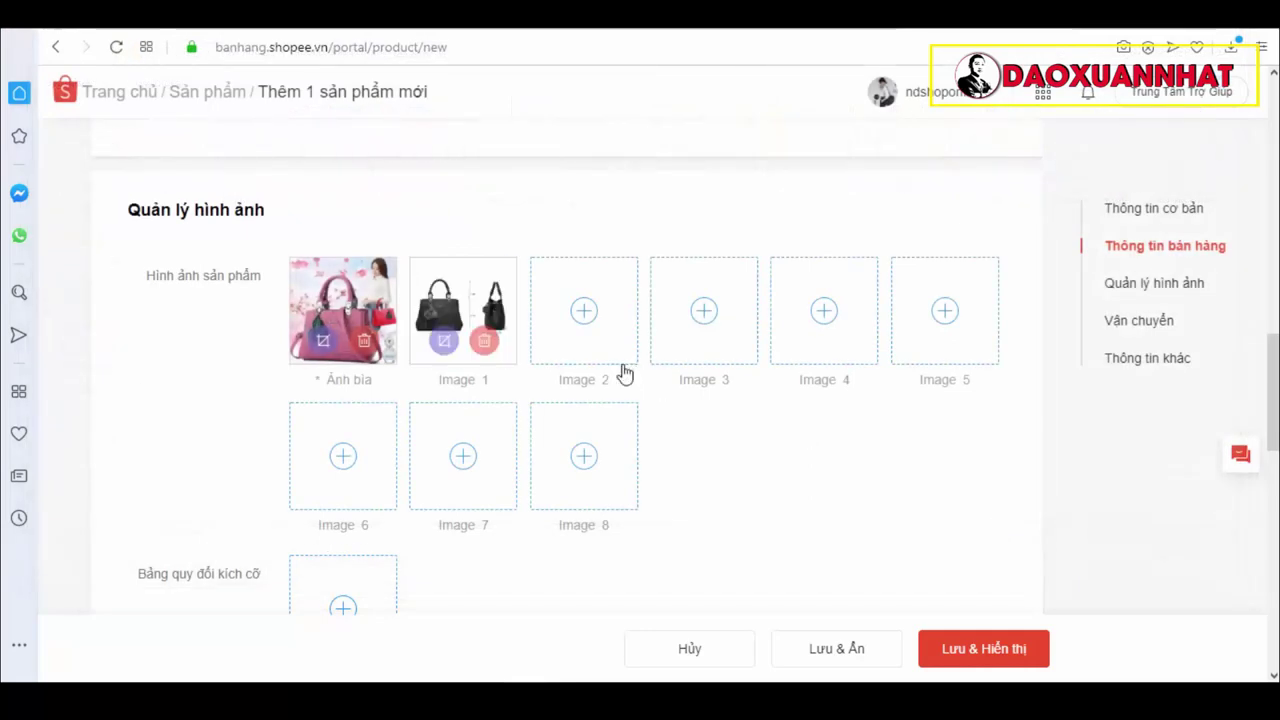
{"action": "left_click", "coordinate": [595, 345]}
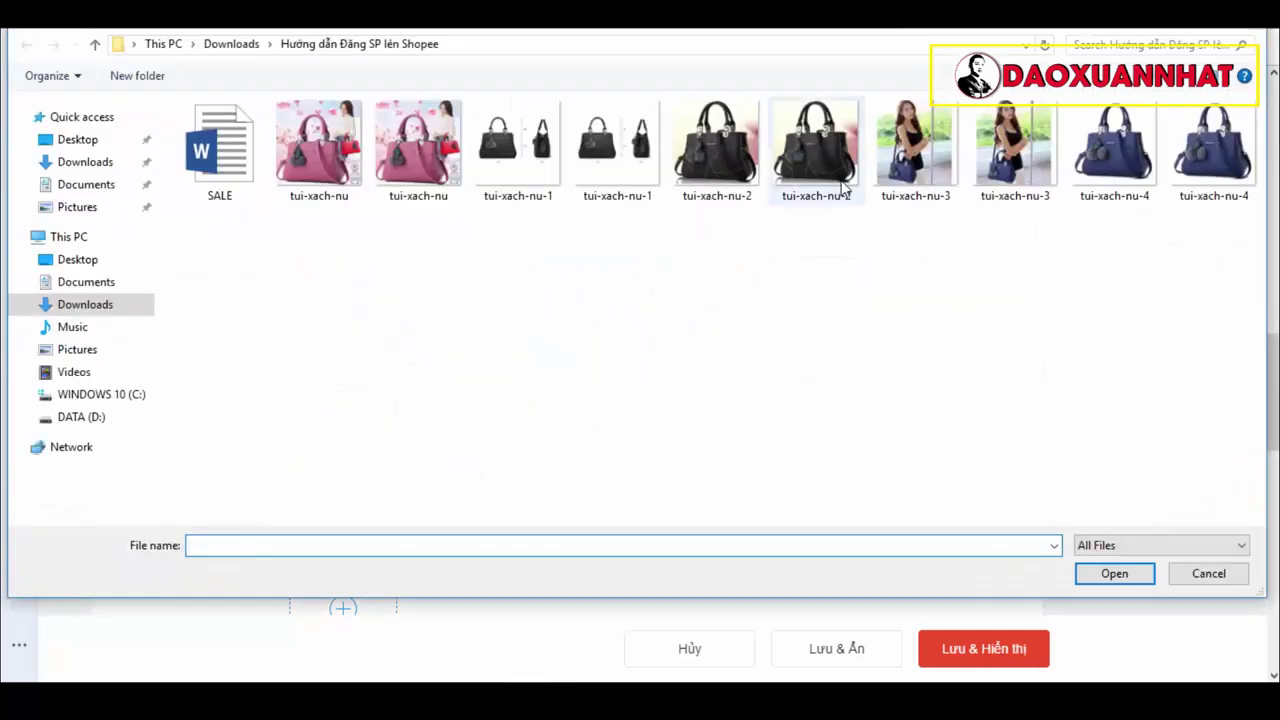
{"action": "left_click", "coordinate": [815, 145]}
{"action": "left_click", "coordinate": [1148, 573]}
Step: Upload the JPEG copies of tui-xach-nu-3 and tui-xach-nu-4 as product images 3 and 4
{"action": "left_click", "coordinate": [740, 350]}
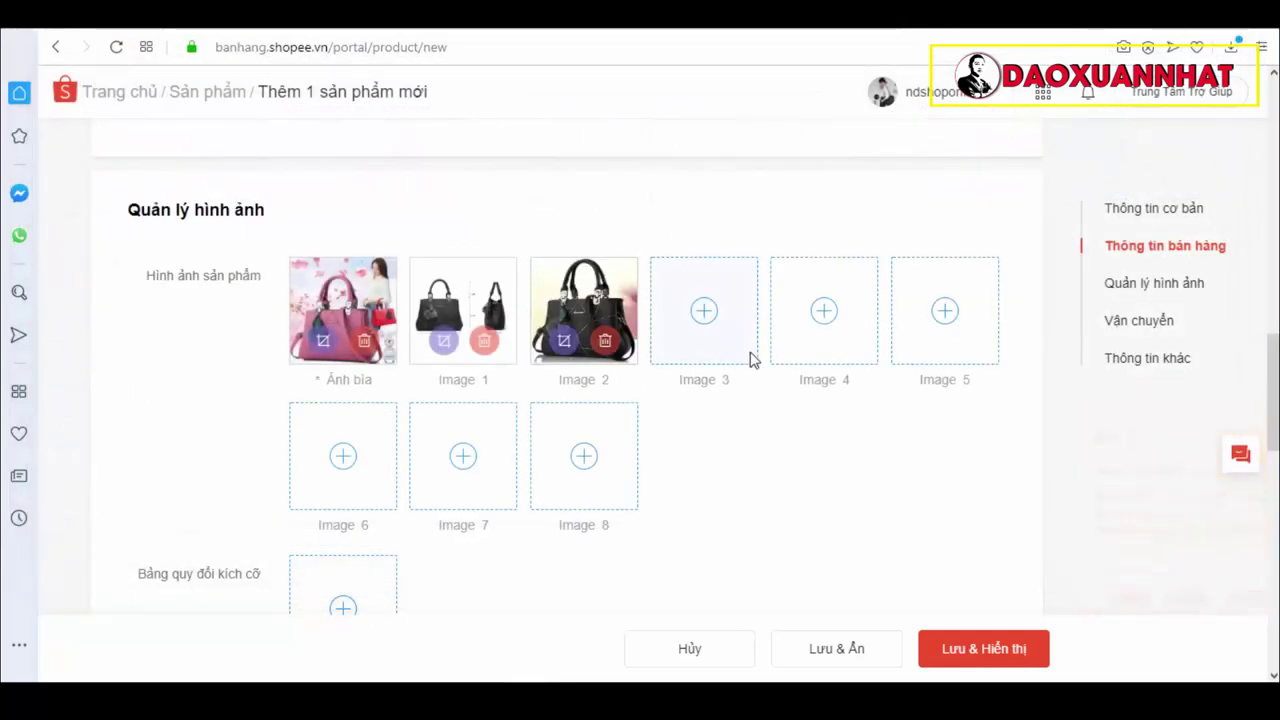
{"action": "left_click", "coordinate": [1016, 185]}
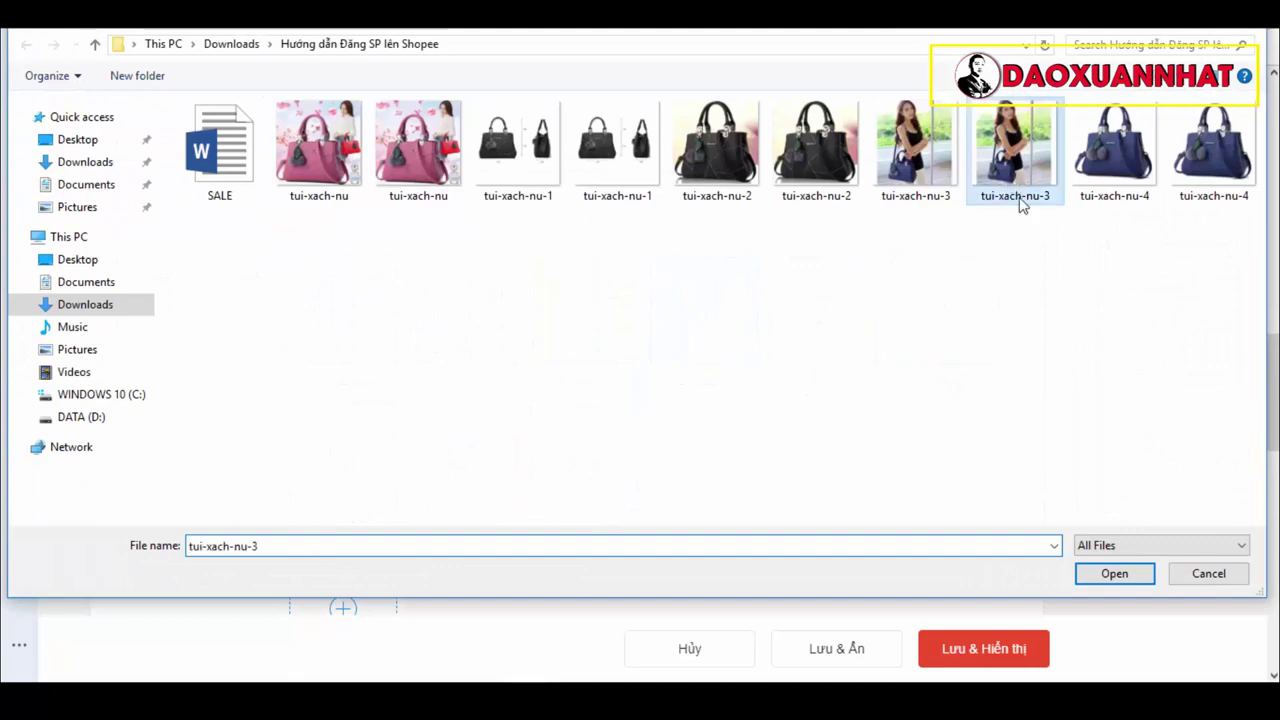
{"action": "left_click", "coordinate": [1115, 577]}
{"action": "scroll", "coordinate": [609, 434], "scroll_direction": "down", "scroll_amount": 1}
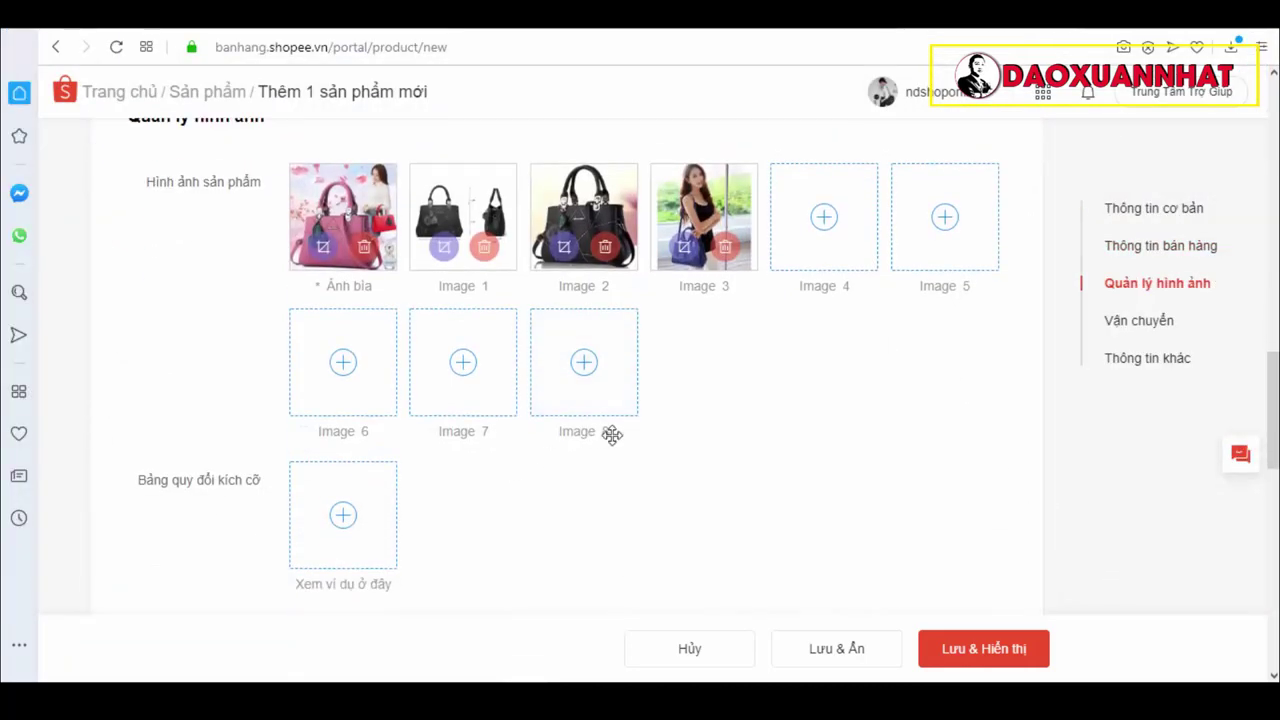
{"action": "scroll", "coordinate": [677, 417], "scroll_direction": "up", "scroll_amount": 1}
{"action": "left_click", "coordinate": [846, 343]}
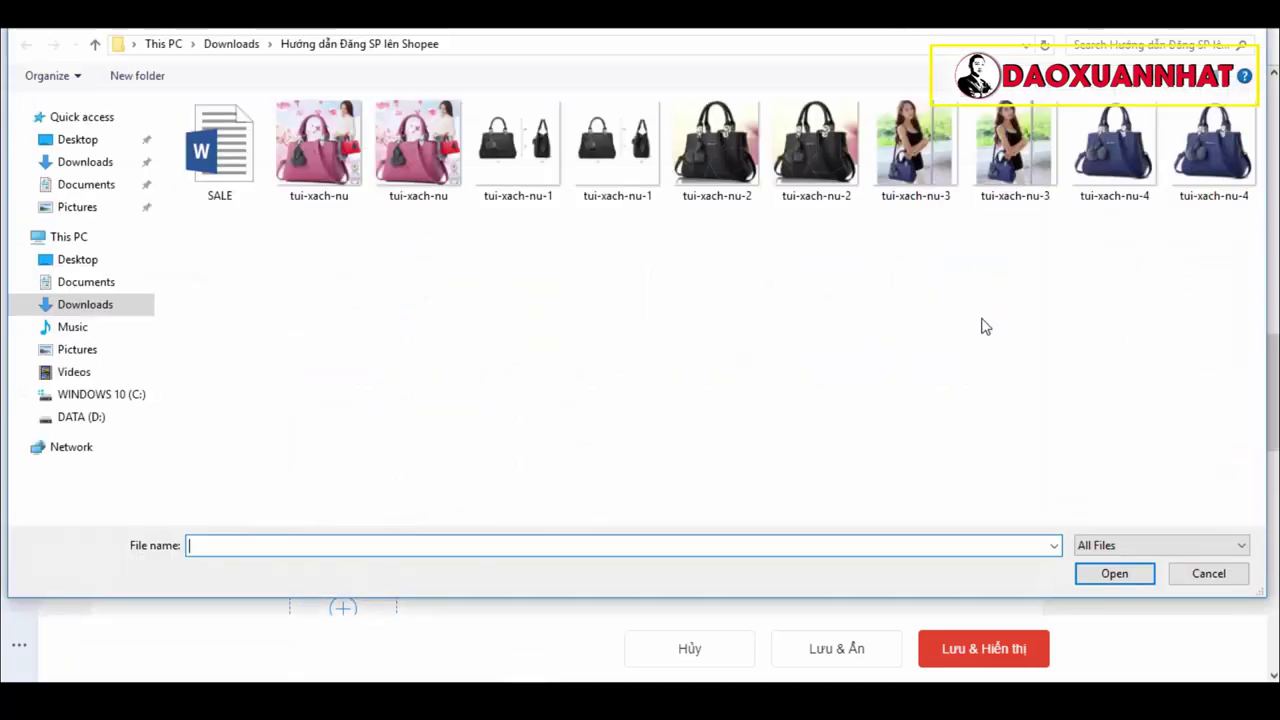
{"action": "left_click", "coordinate": [1213, 150]}
{"action": "left_click", "coordinate": [1110, 577]}
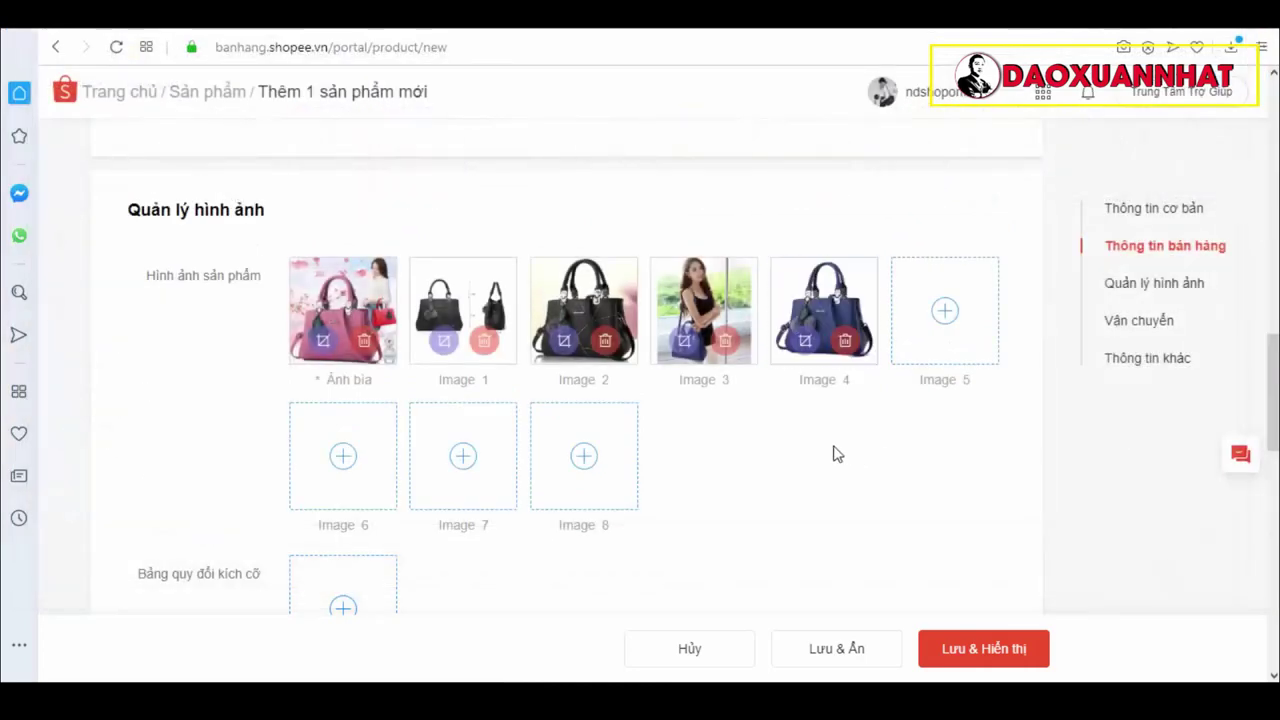
Step: Set the product's packed weight to 200 gr in the shipping section
{"action": "scroll", "coordinate": [685, 425], "scroll_direction": "down", "scroll_amount": 5}
{"action": "scroll", "coordinate": [680, 428], "scroll_direction": "down", "scroll_amount": 1}
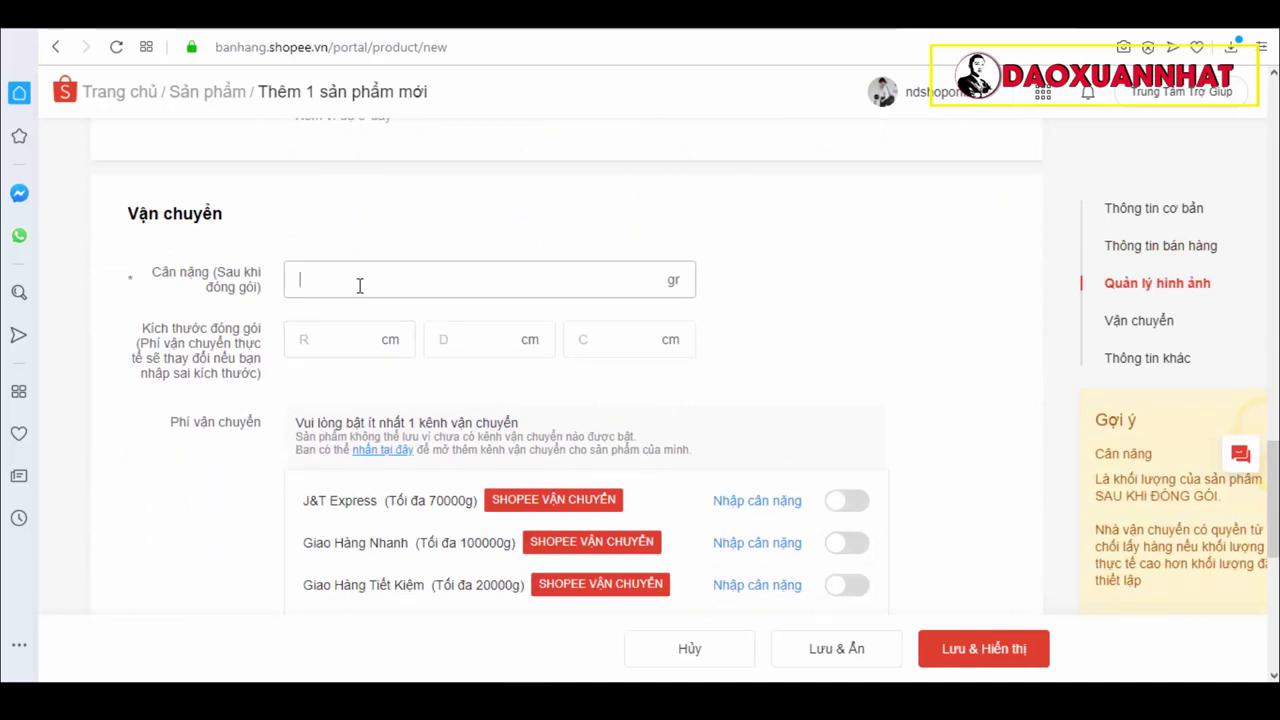
{"action": "type", "text": "200"}
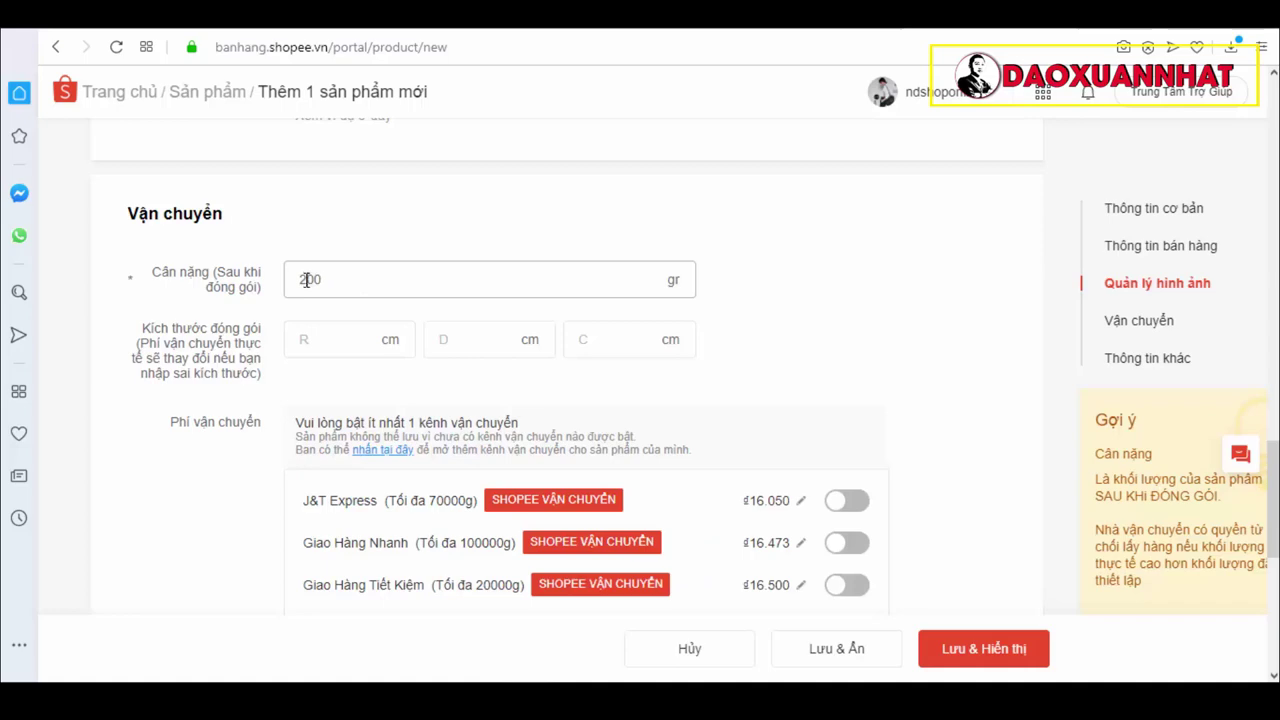
Step: Set the product's packed dimensions to 20 cm wide, 11 cm long and 25 cm high, based on the size in the description
{"action": "left_click", "coordinate": [336, 337]}
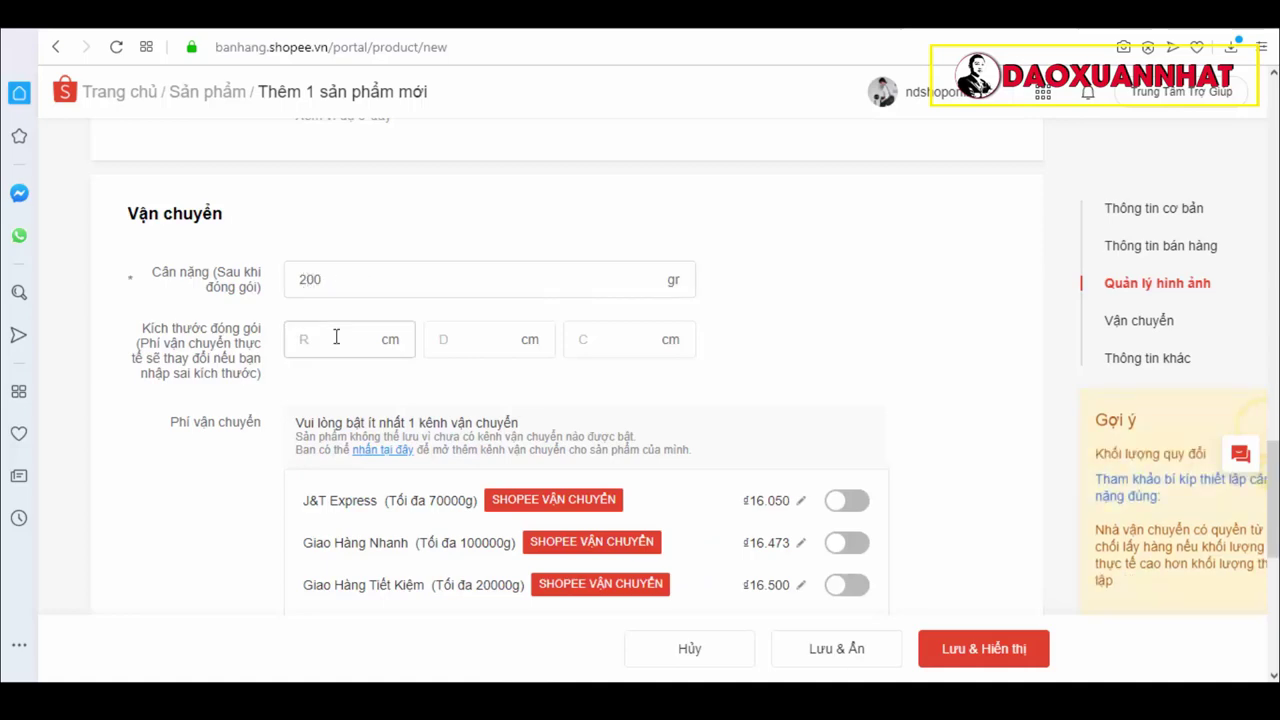
{"action": "scroll", "coordinate": [570, 335], "scroll_direction": "up", "scroll_amount": 20}
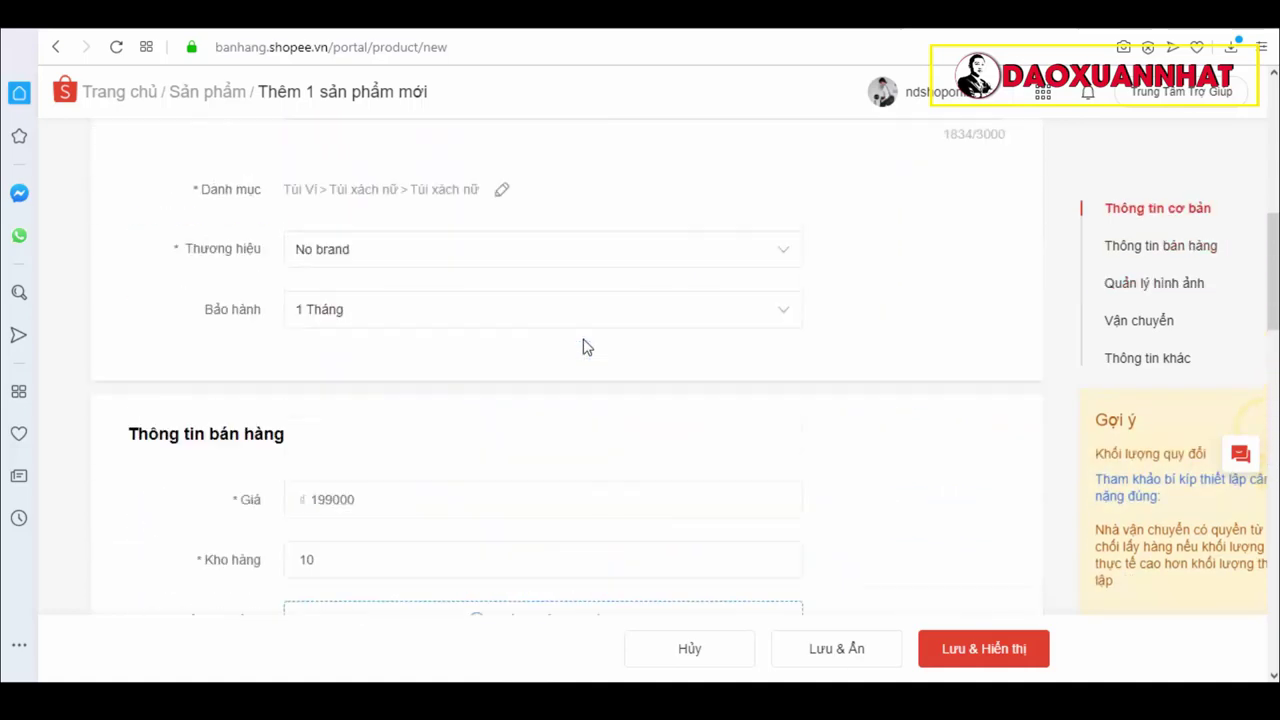
{"action": "scroll", "coordinate": [588, 342], "scroll_direction": "up", "scroll_amount": 5}
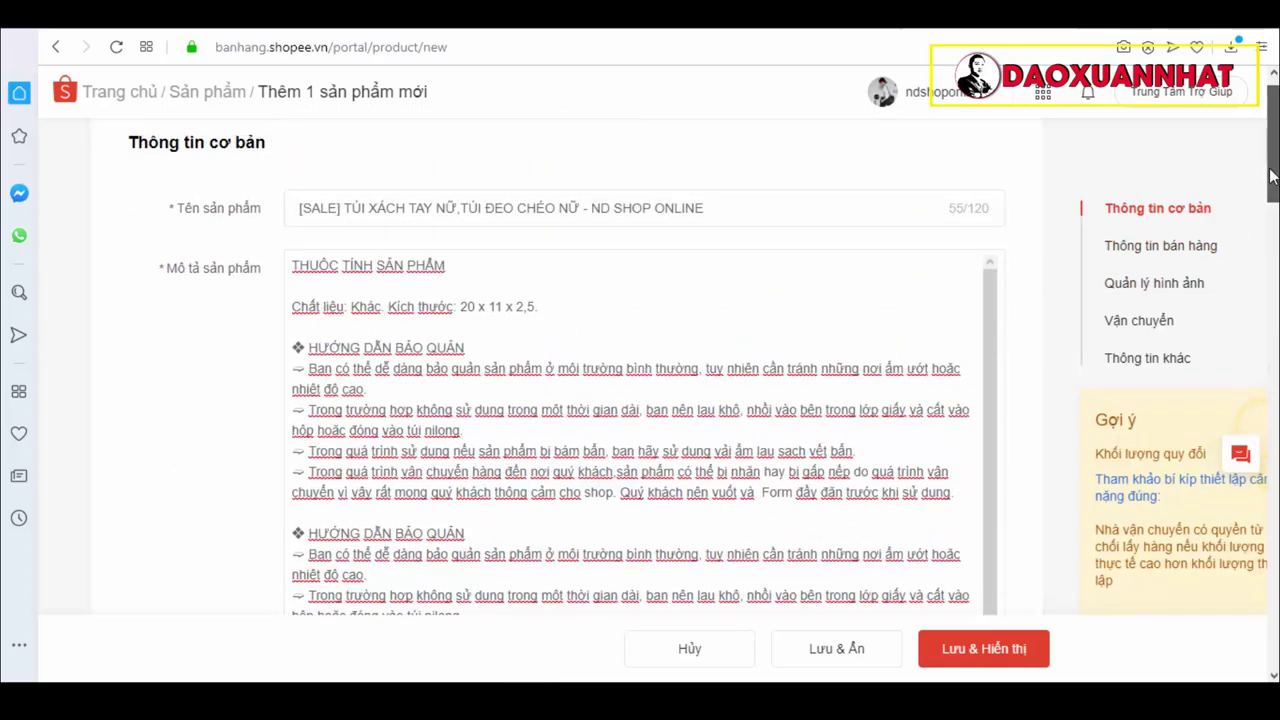
{"action": "left_click_drag", "start_coordinate": [1266, 177], "coordinate": [1270, 526]}
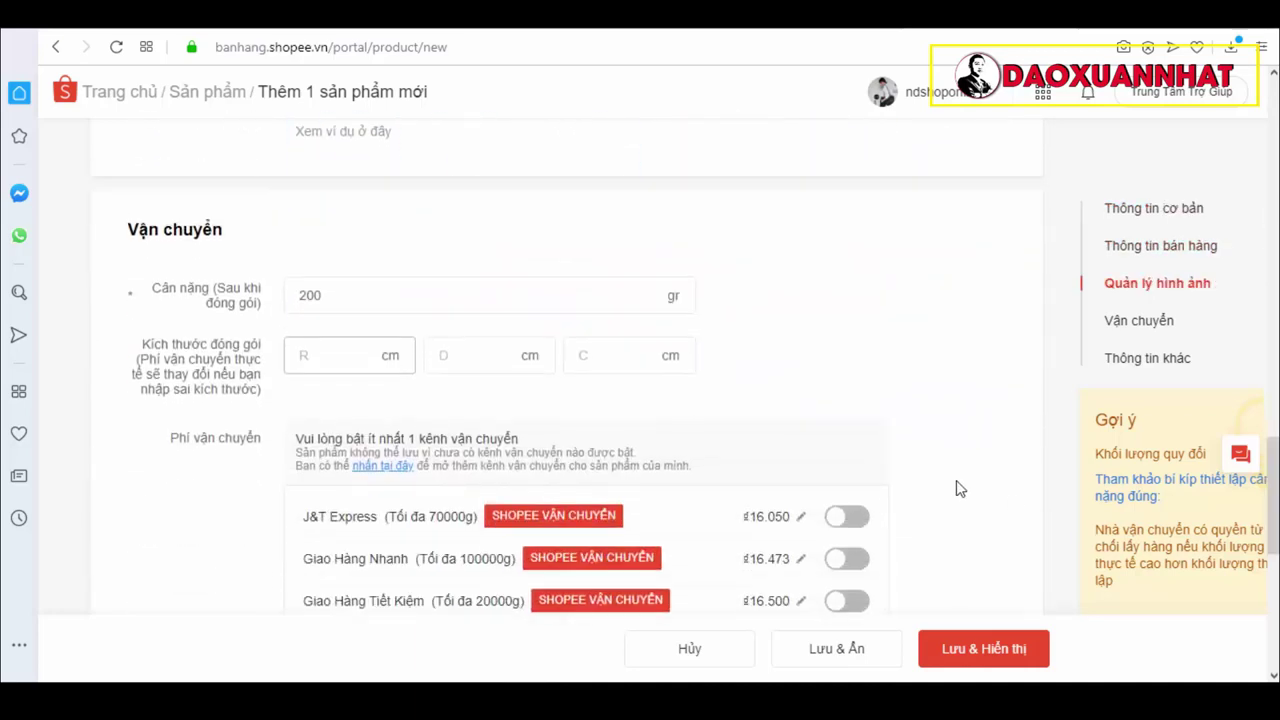
{"action": "type", "text": "20"}
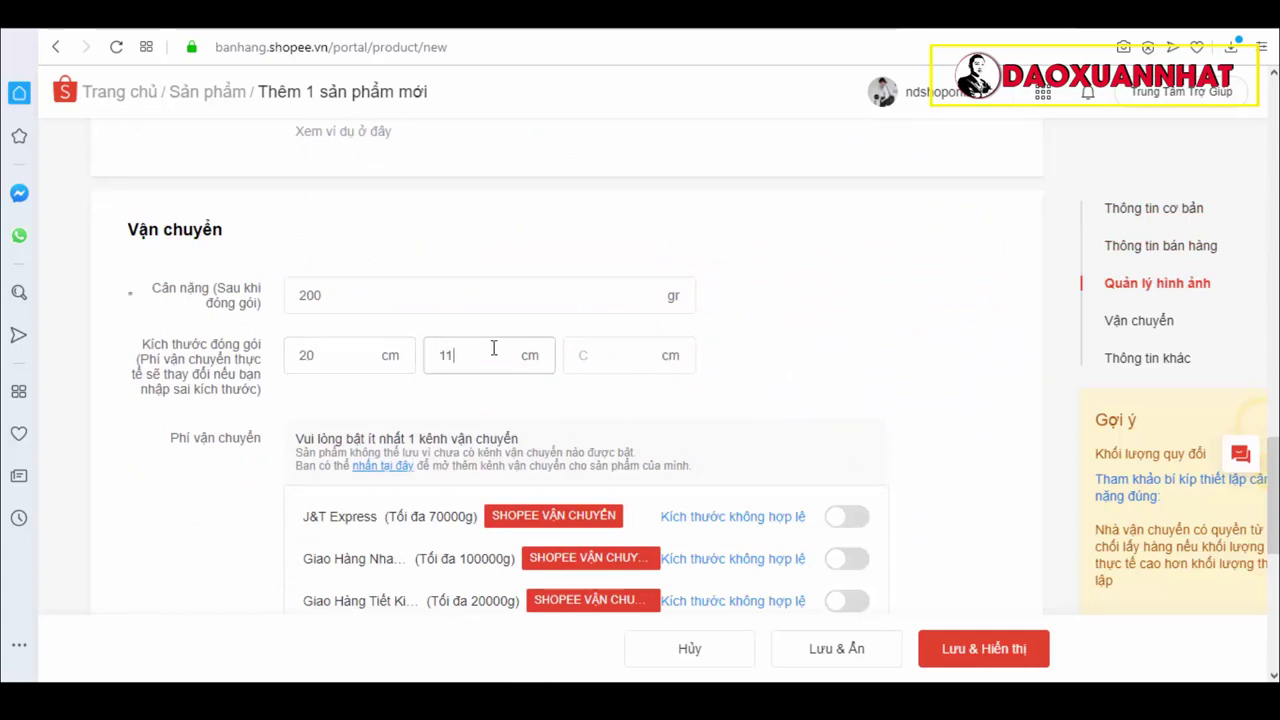
{"action": "left_click", "coordinate": [622, 353]}
{"action": "type", "text": "25"}
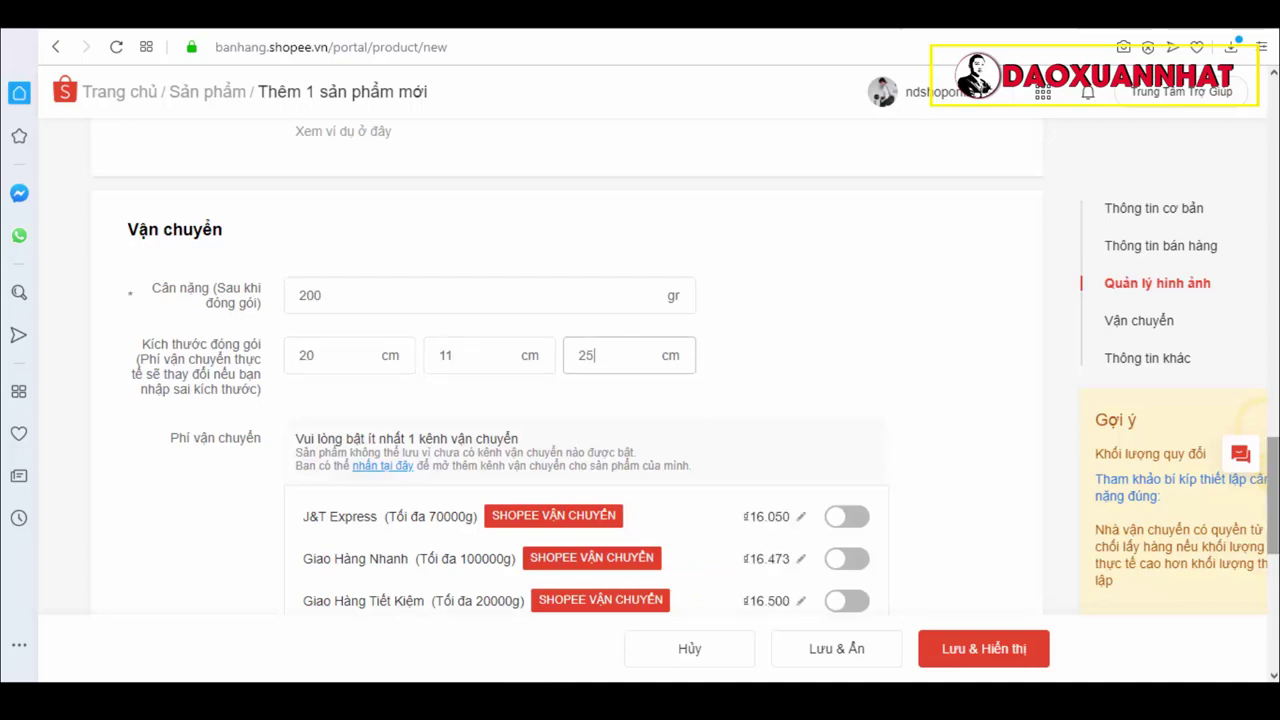
Step: Correct the size in the product description to 20 x 11 x 25
{"action": "scroll", "coordinate": [335, 262], "scroll_direction": "up", "scroll_amount": 15}
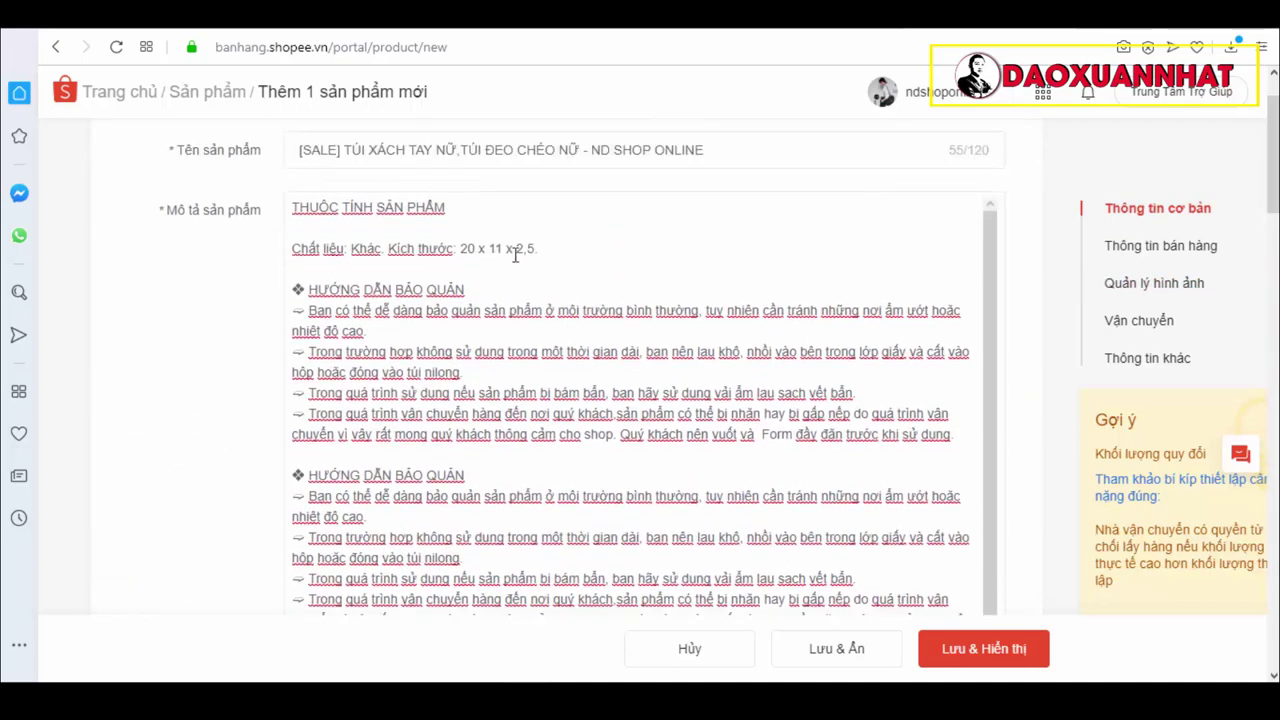
{"action": "left_click", "coordinate": [530, 251]}
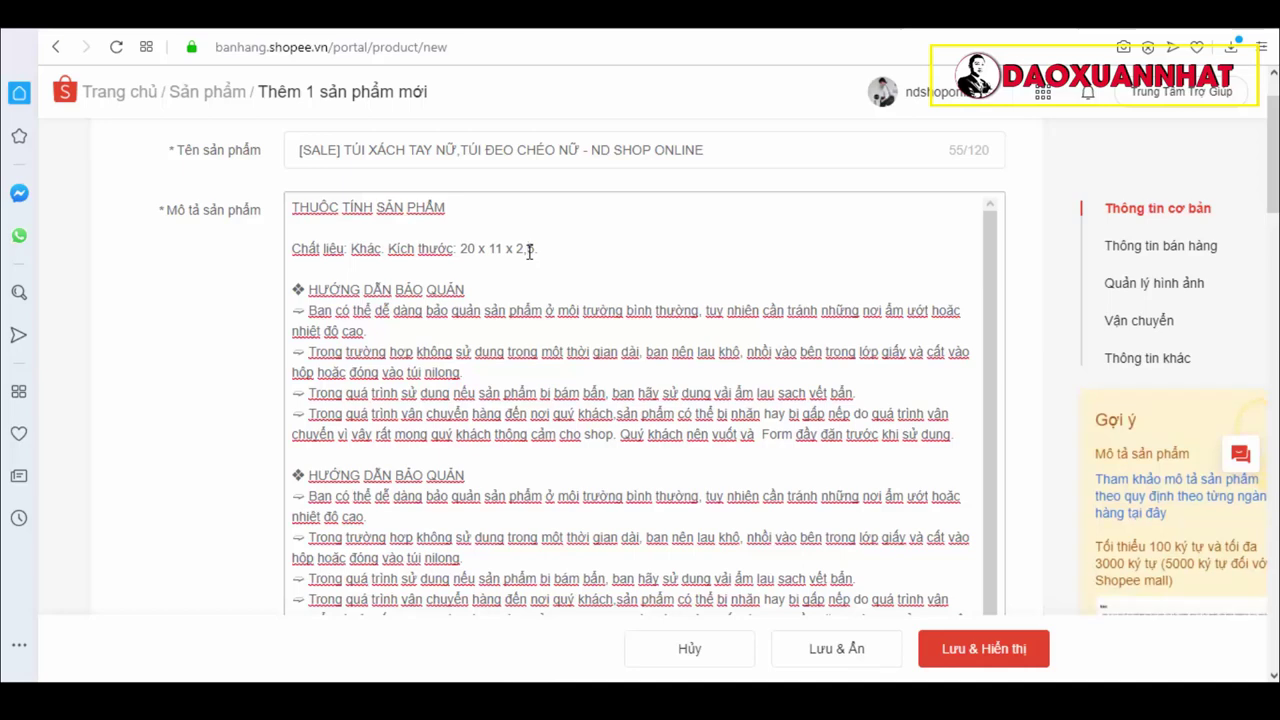
{"action": "scroll", "coordinate": [1272, 150], "scroll_direction": "up", "scroll_amount": 2}
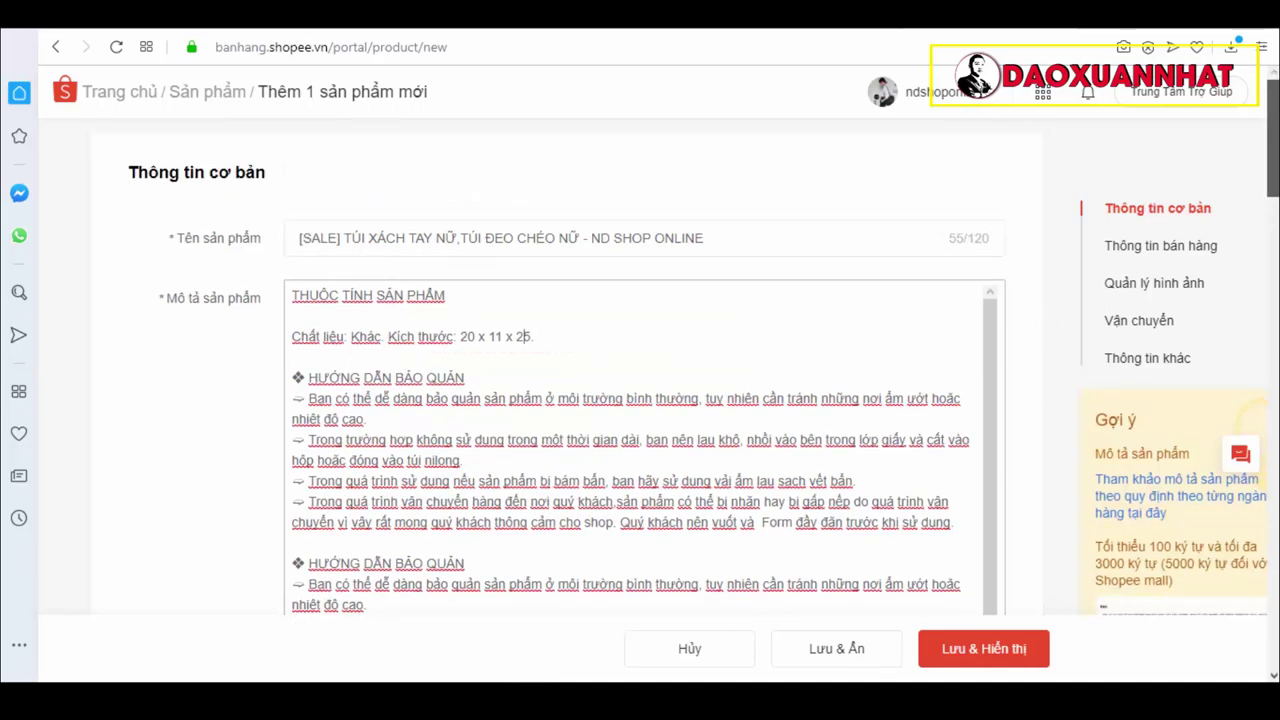
{"action": "scroll", "coordinate": [521, 336], "scroll_direction": "down", "scroll_amount": 10}
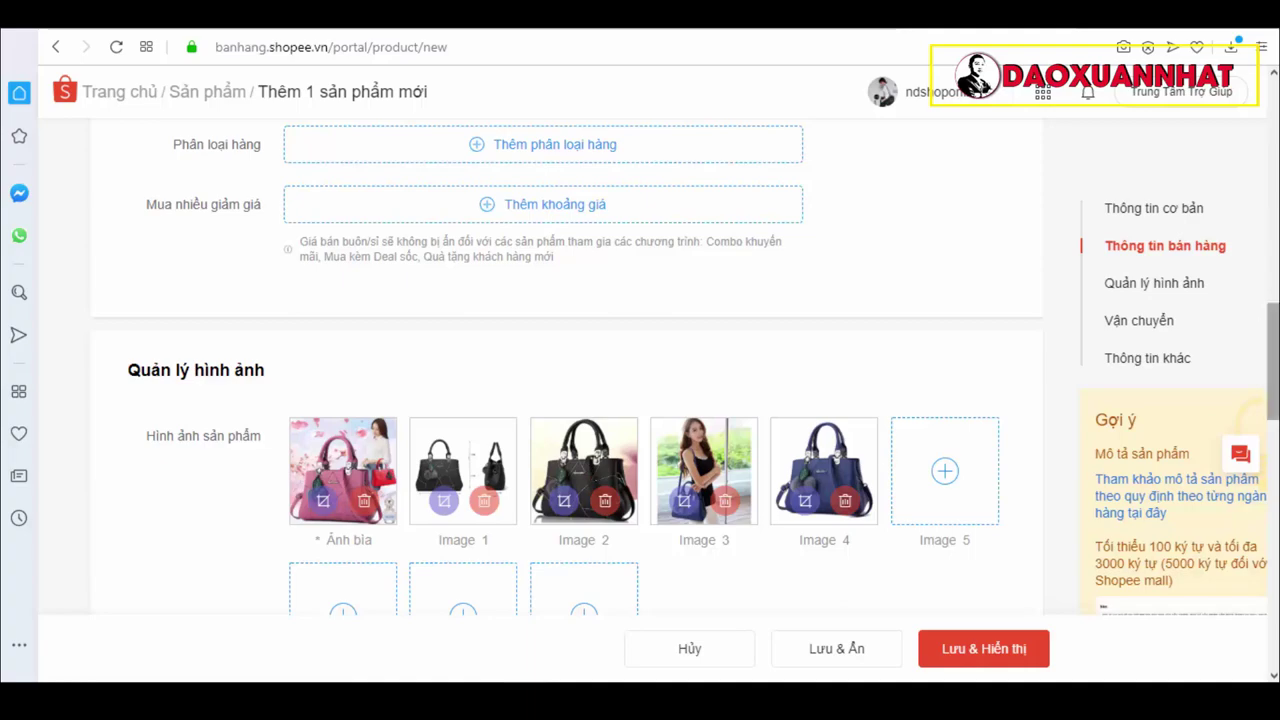
{"action": "scroll", "coordinate": [422, 168], "scroll_direction": "up", "scroll_amount": 10}
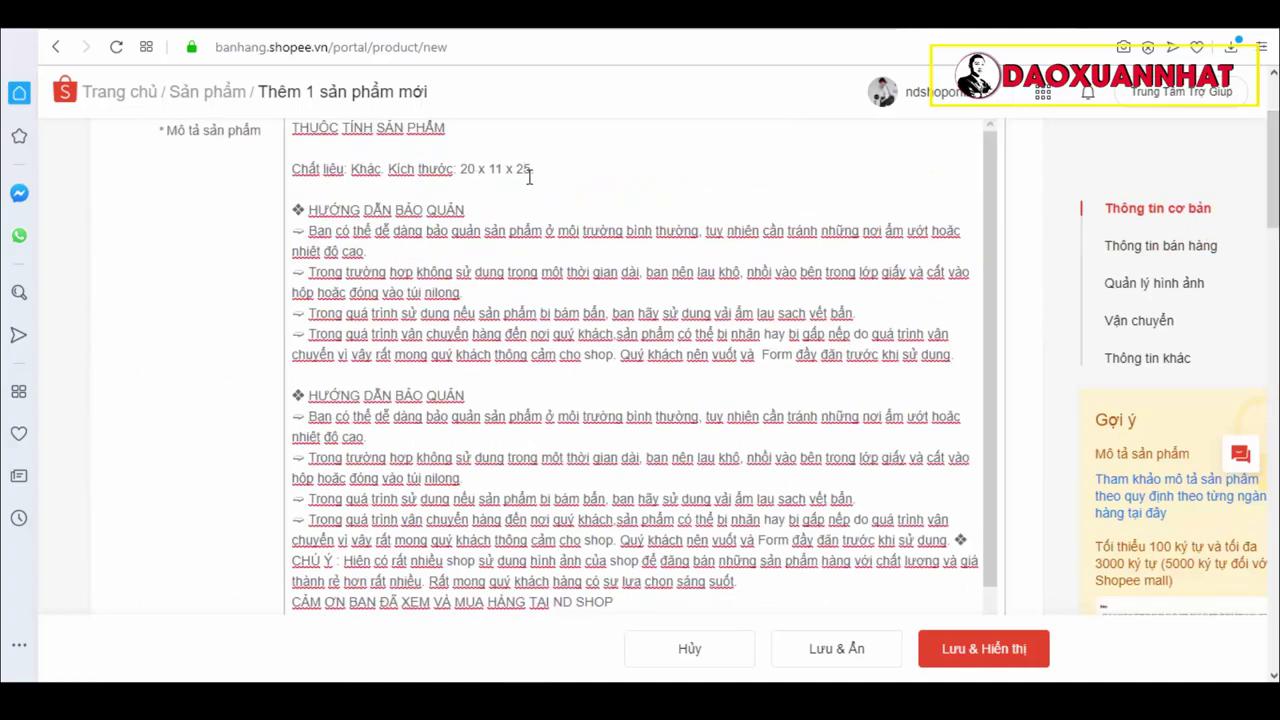
{"action": "scroll", "coordinate": [1050, 240], "scroll_direction": "down", "scroll_amount": 10}
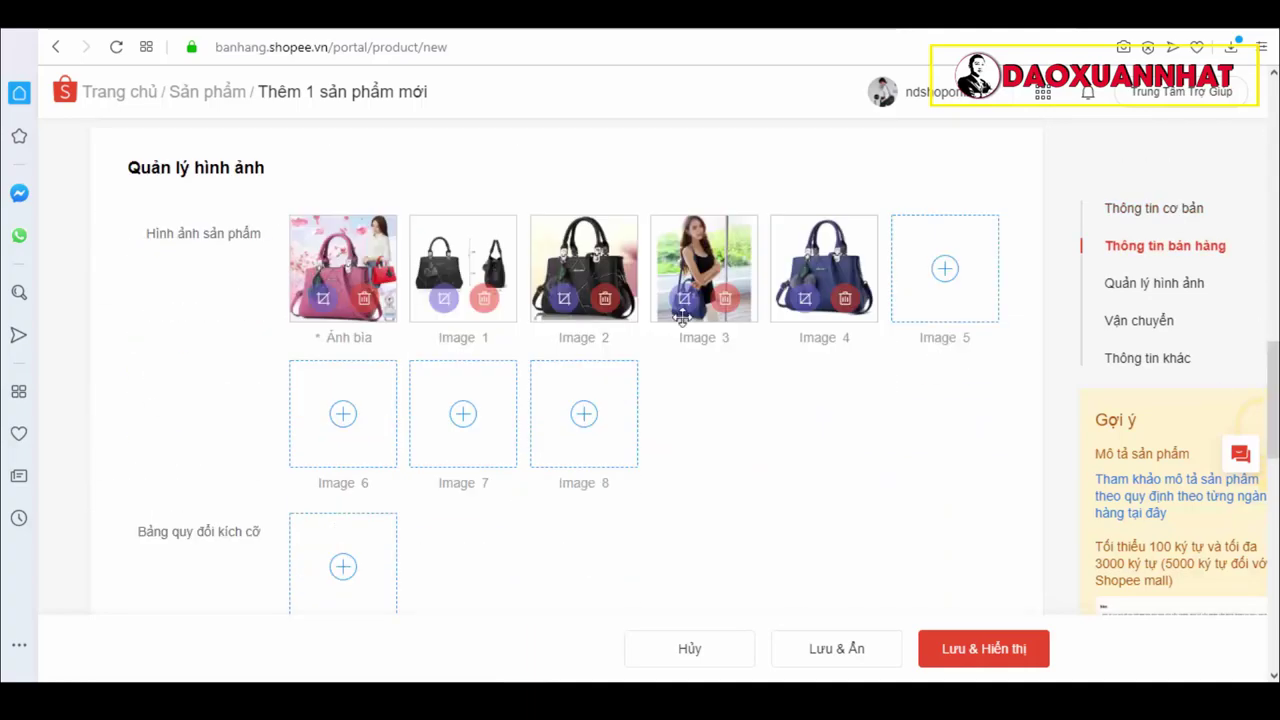
Step: Enable J&T Express, Giao Hàng Nhanh, Giao Hàng Tiết Kiệm, VNPost Nhanh and Viettel Post as the product's shipping carriers
{"action": "scroll", "coordinate": [1004, 497], "scroll_direction": "down", "scroll_amount": 15}
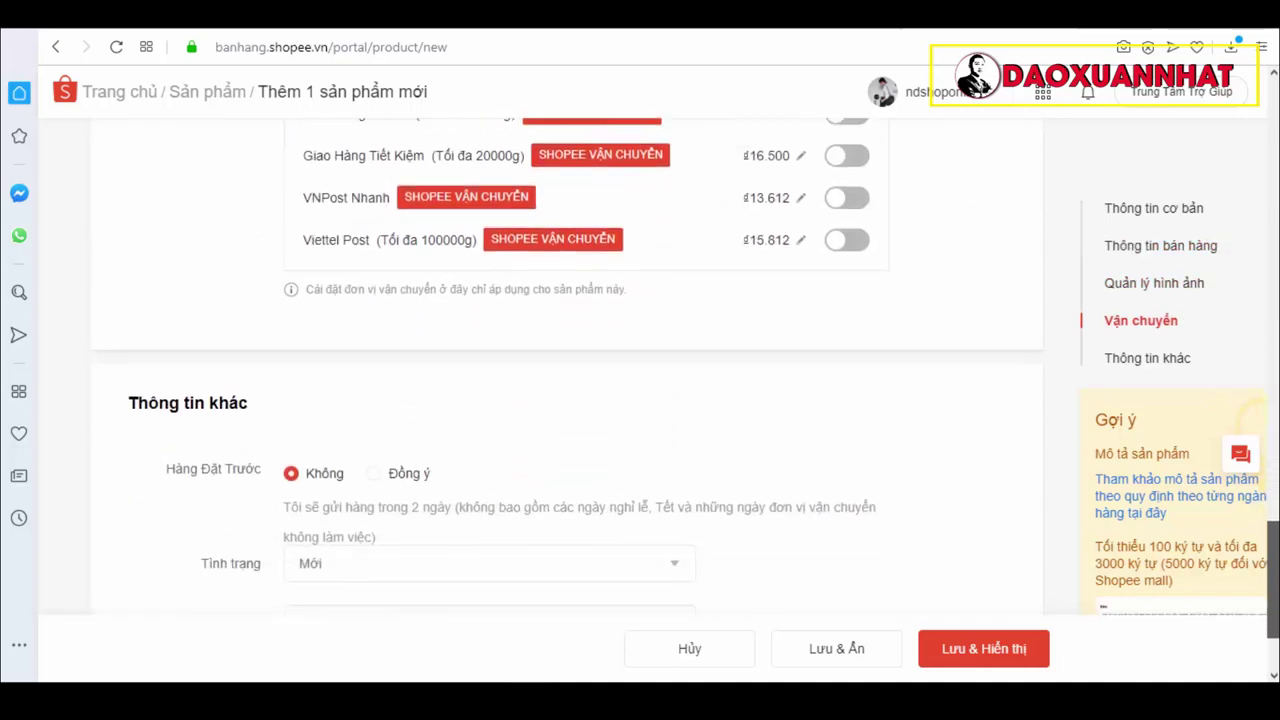
{"action": "scroll", "coordinate": [1004, 497], "scroll_direction": "up", "scroll_amount": 5}
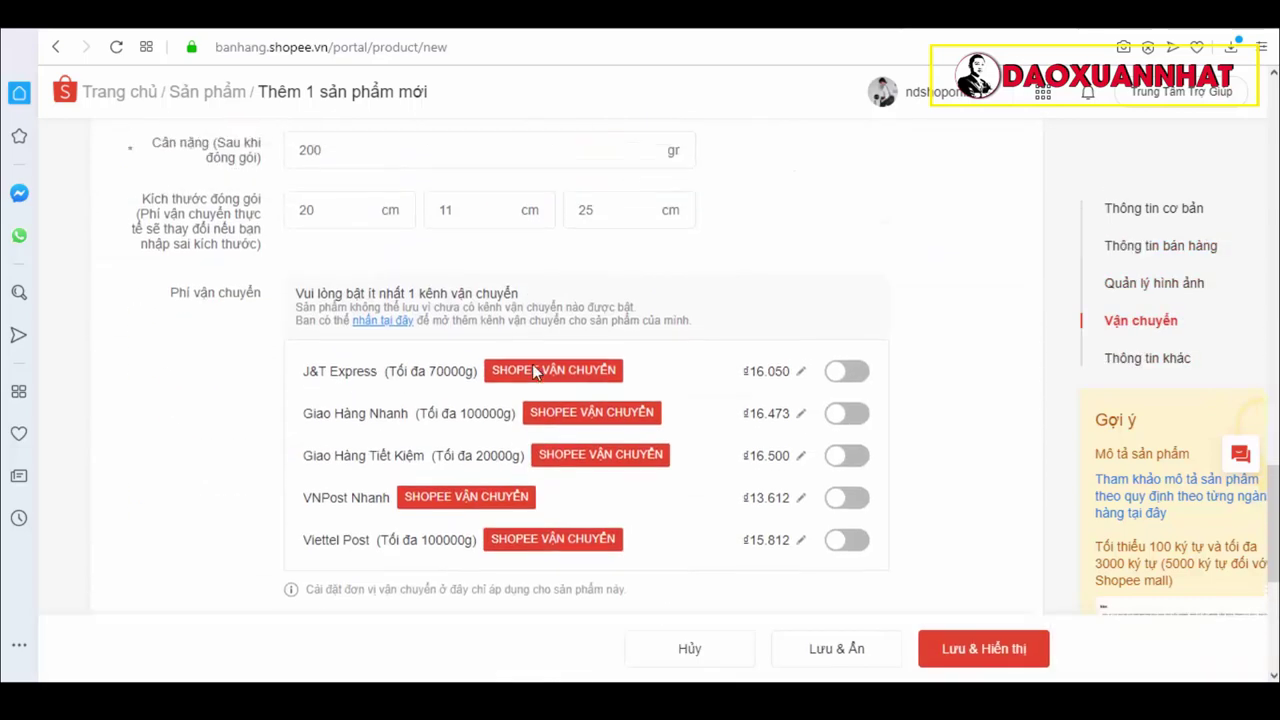
{"action": "scroll", "coordinate": [868, 360], "scroll_direction": "down", "scroll_amount": 1}
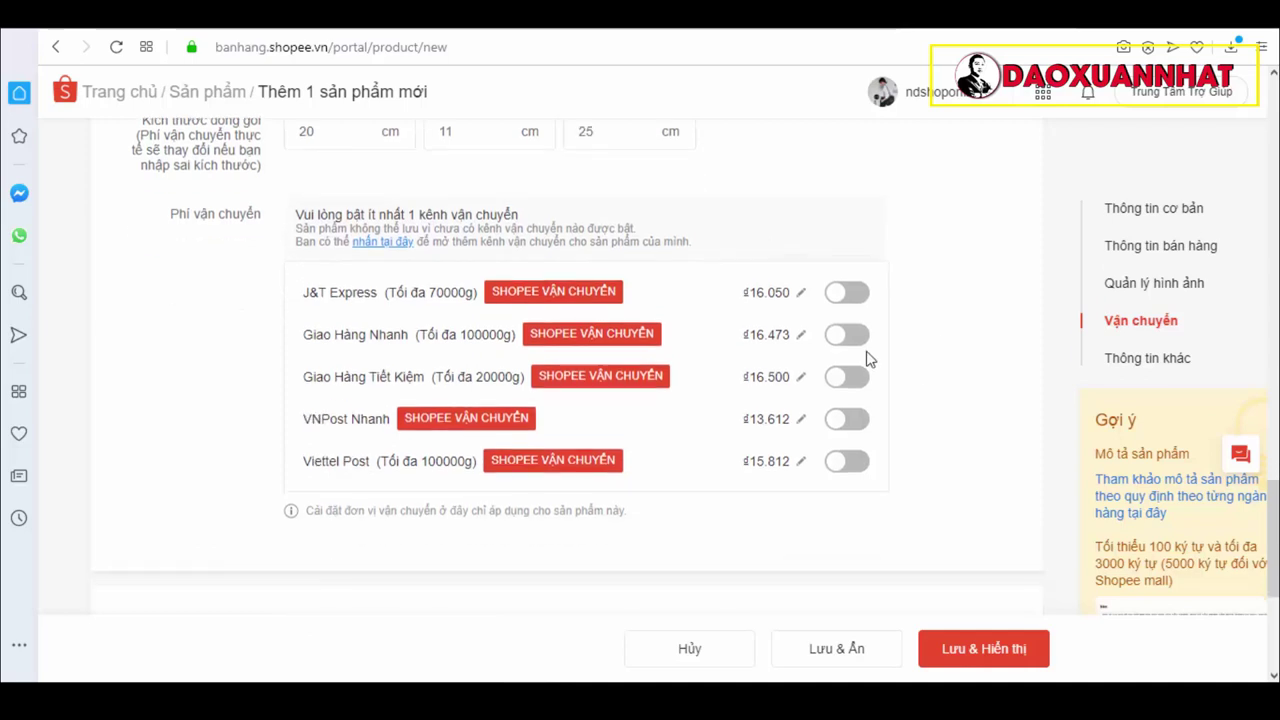
{"action": "left_click", "coordinate": [862, 296]}
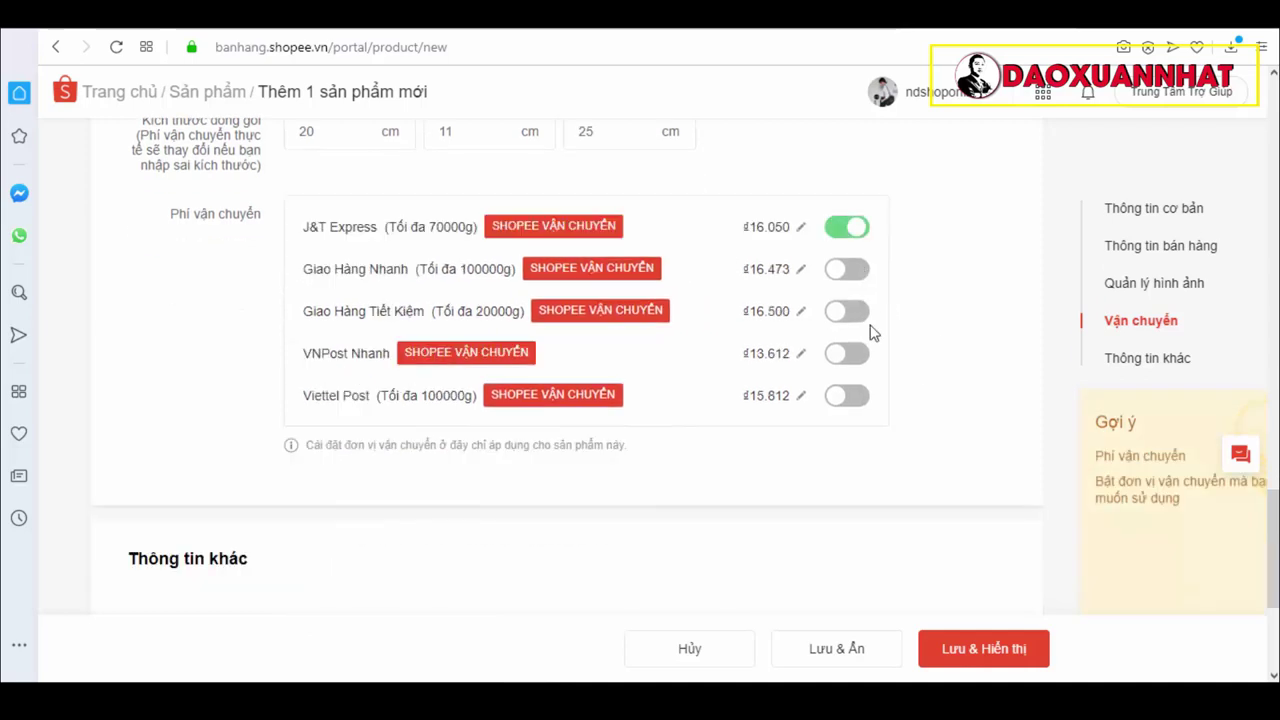
{"action": "left_click", "coordinate": [859, 272]}
{"action": "left_click", "coordinate": [859, 314]}
{"action": "left_click", "coordinate": [862, 355]}
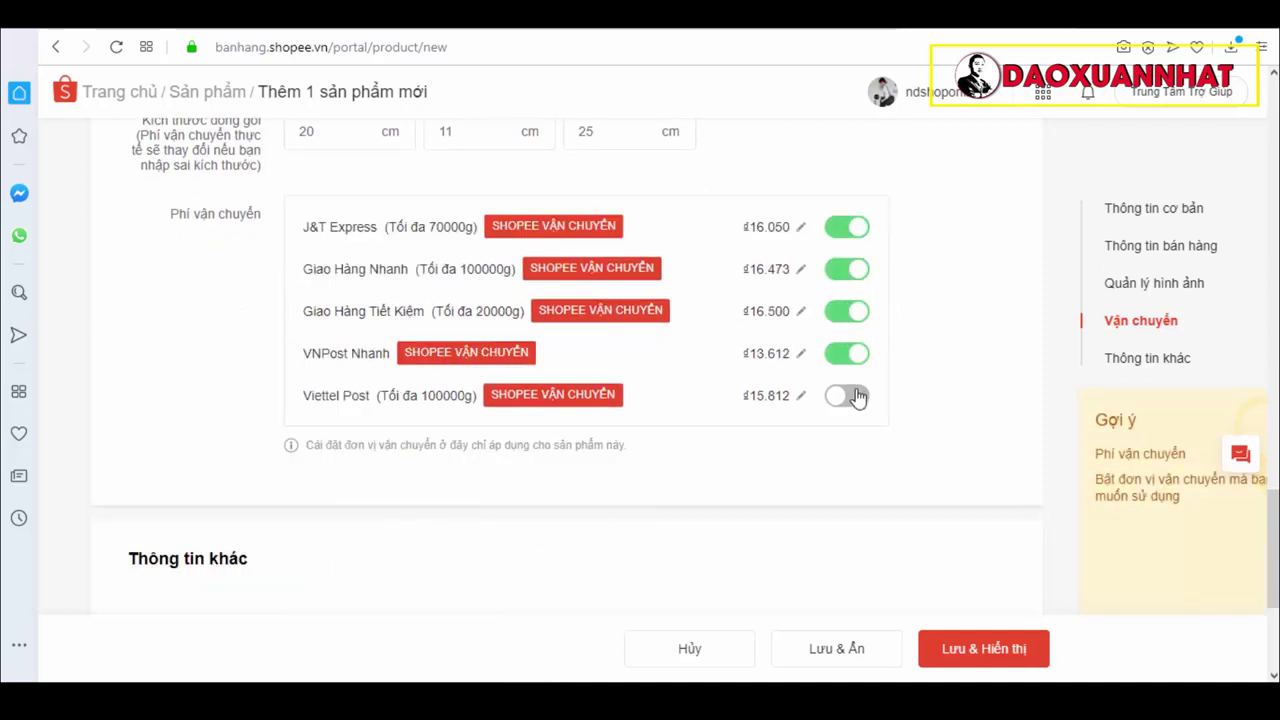
{"action": "left_click", "coordinate": [848, 395]}
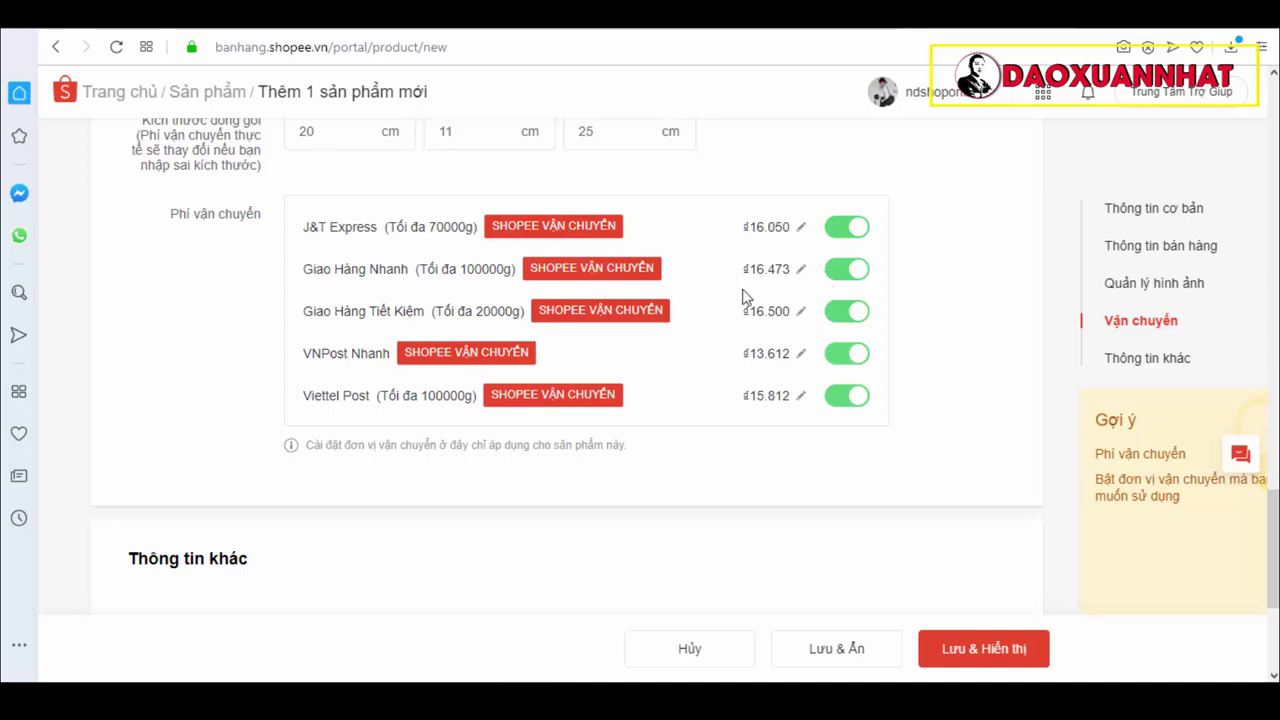
Step: Review the other information and description, save the handbag listing as visible, and check it in the product list
{"action": "scroll", "coordinate": [455, 378], "scroll_direction": "down", "scroll_amount": 3}
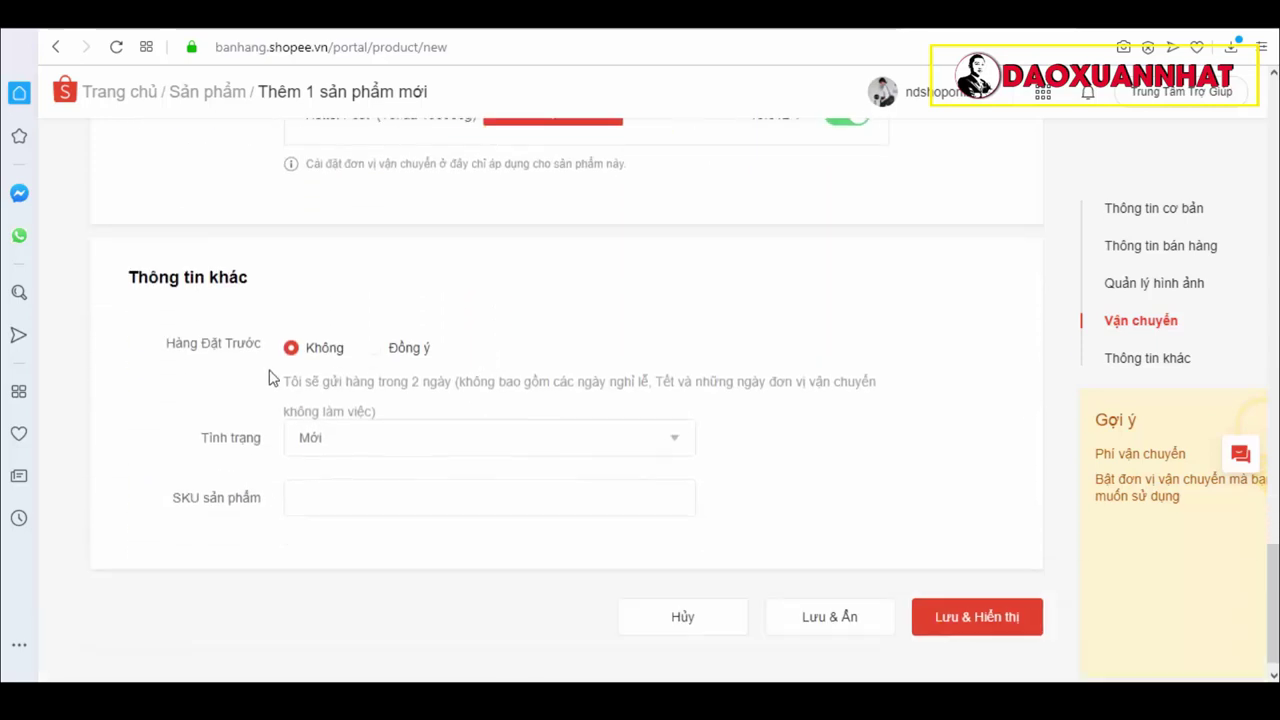
{"action": "scroll", "coordinate": [278, 365], "scroll_direction": "down", "scroll_amount": 1}
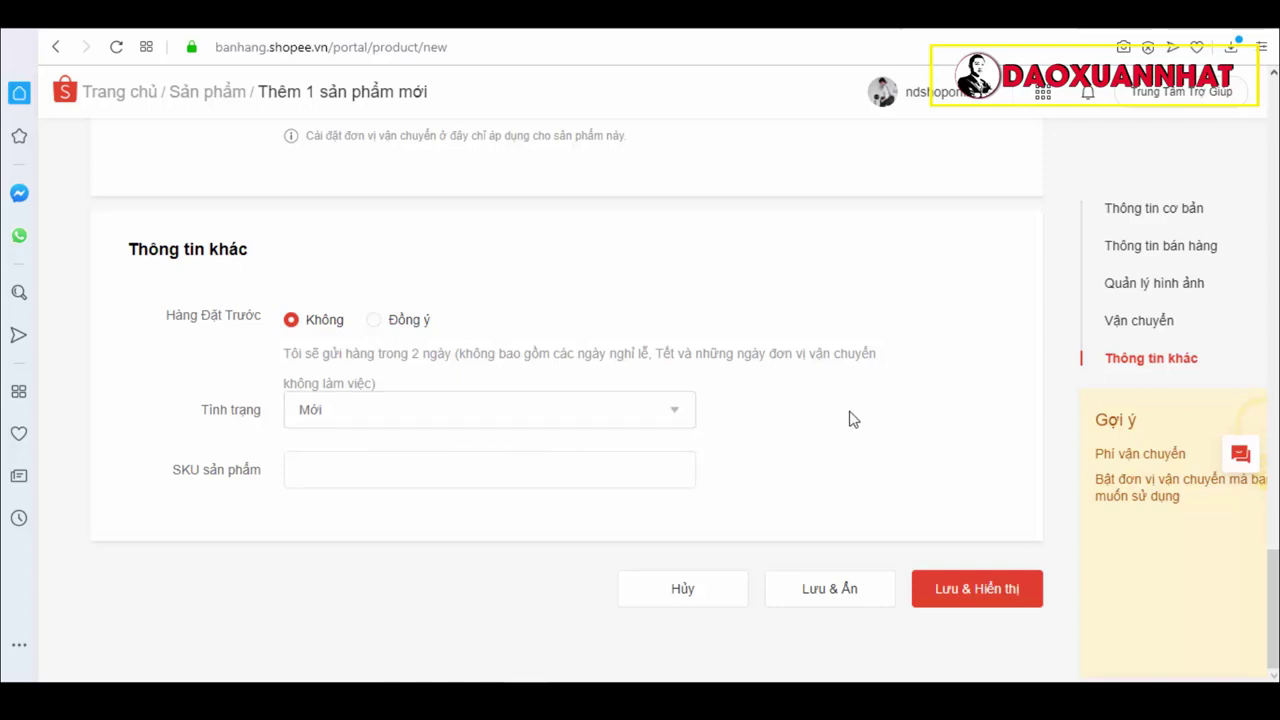
{"action": "scroll", "coordinate": [640, 380], "scroll_direction": "up", "scroll_amount": 15}
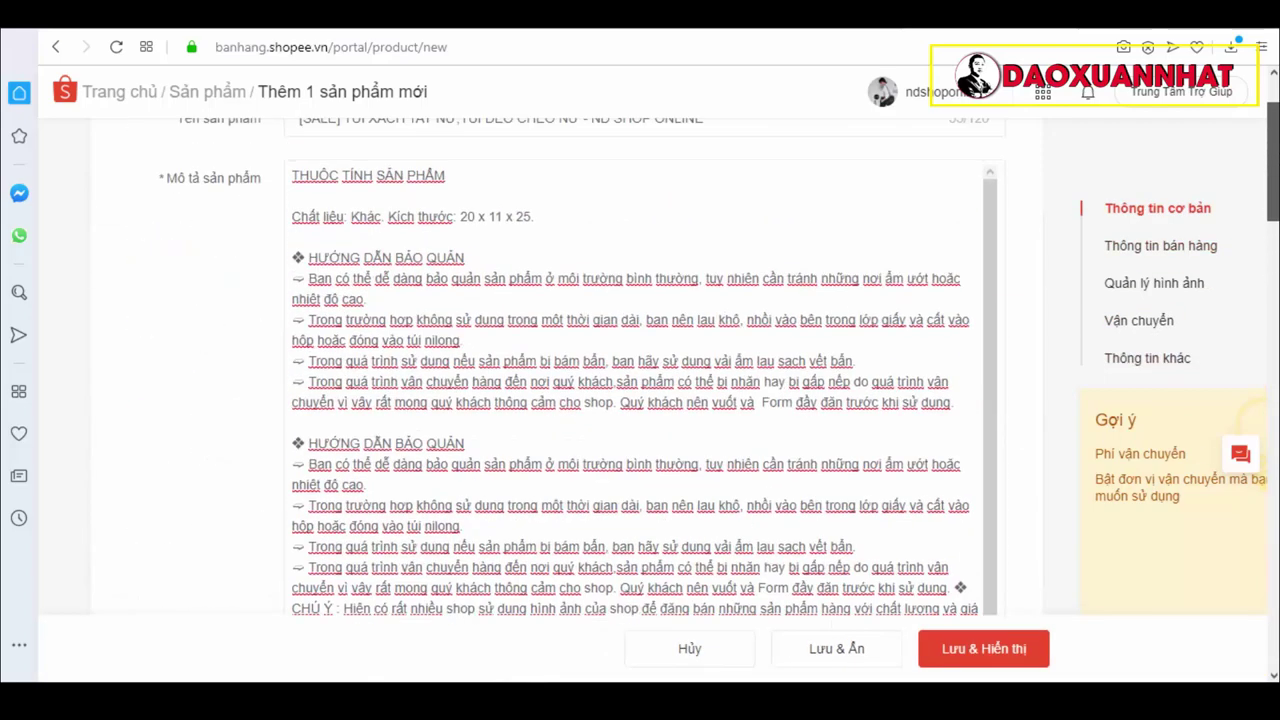
{"action": "scroll", "coordinate": [1182, 671], "scroll_direction": "down", "scroll_amount": 15}
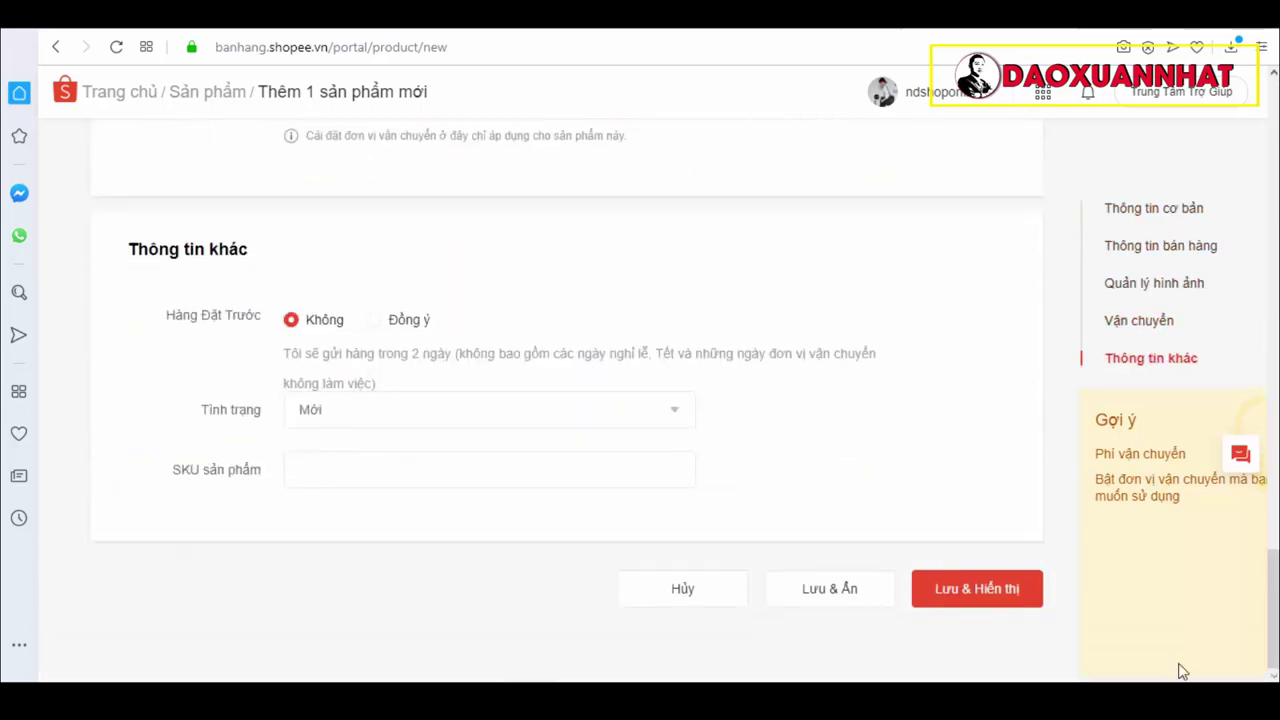
{"action": "left_click", "coordinate": [968, 600]}
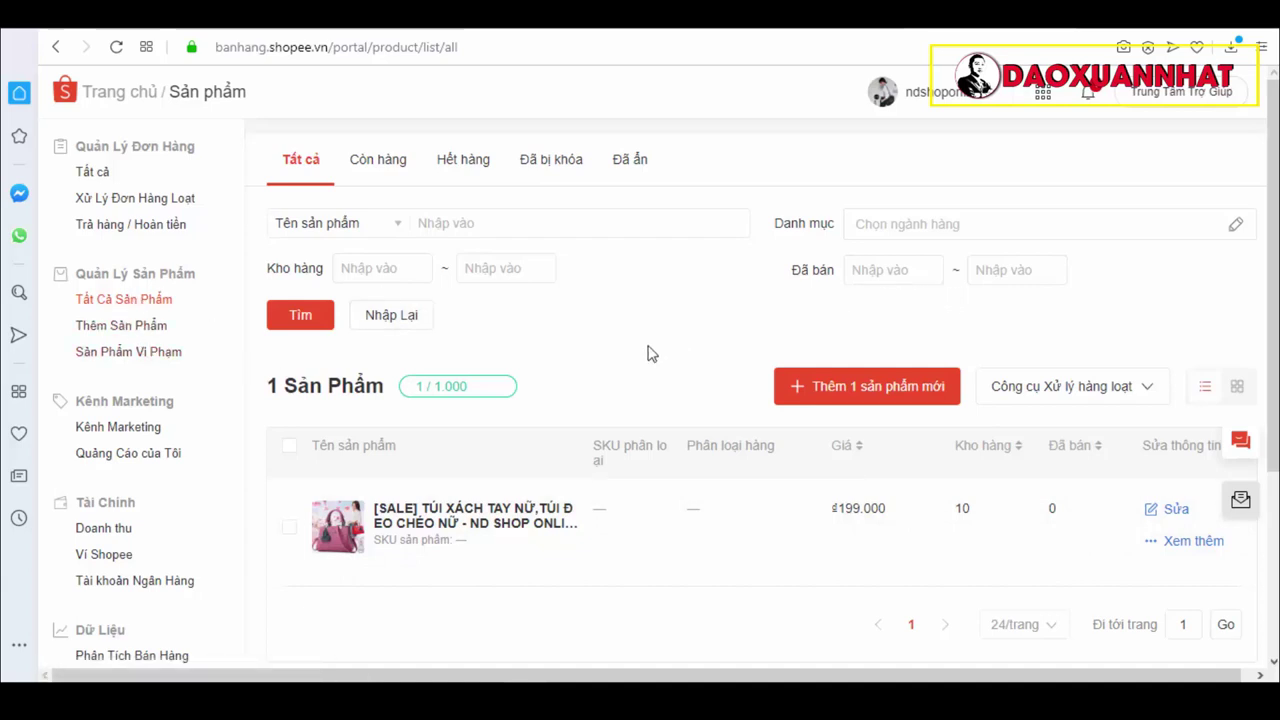
{"action": "scroll", "coordinate": [590, 385], "scroll_direction": "down", "scroll_amount": 2}
{"action": "scroll", "coordinate": [586, 386], "scroll_direction": "up", "scroll_amount": 1}
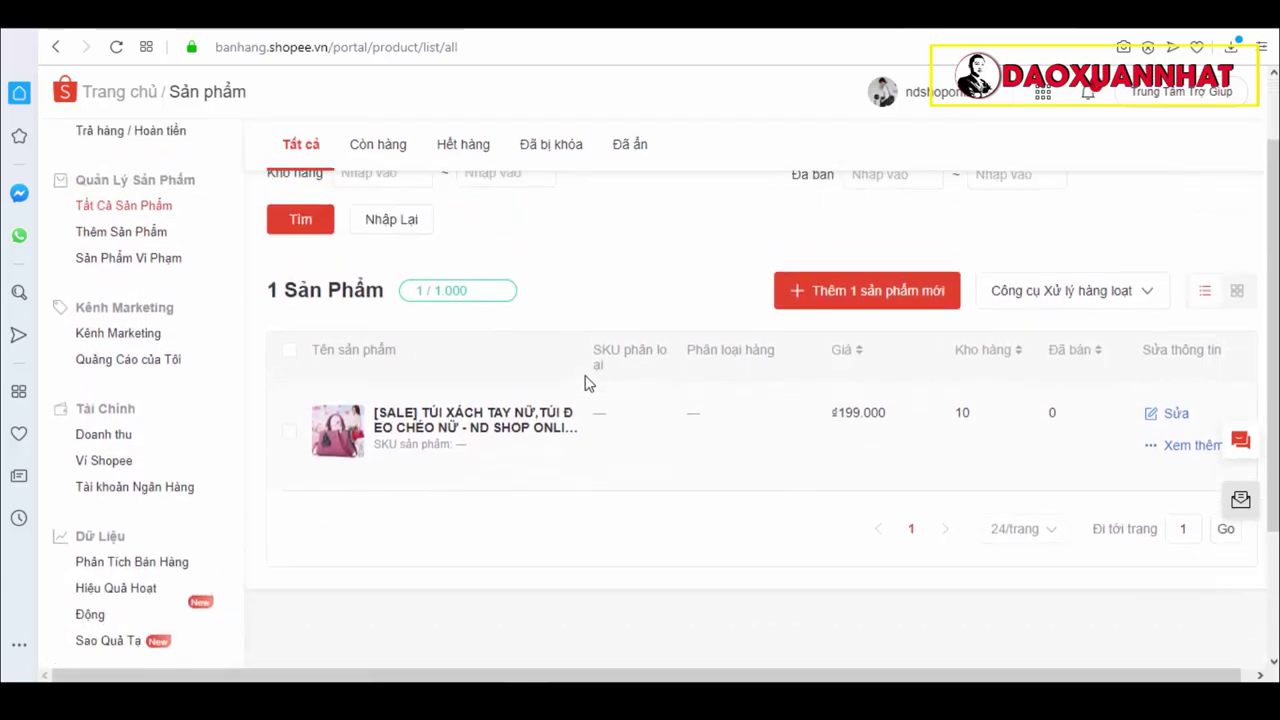
Step: Look over the category choices for adding another new product, and return to the list of all products
{"action": "left_click", "coordinate": [124, 233]}
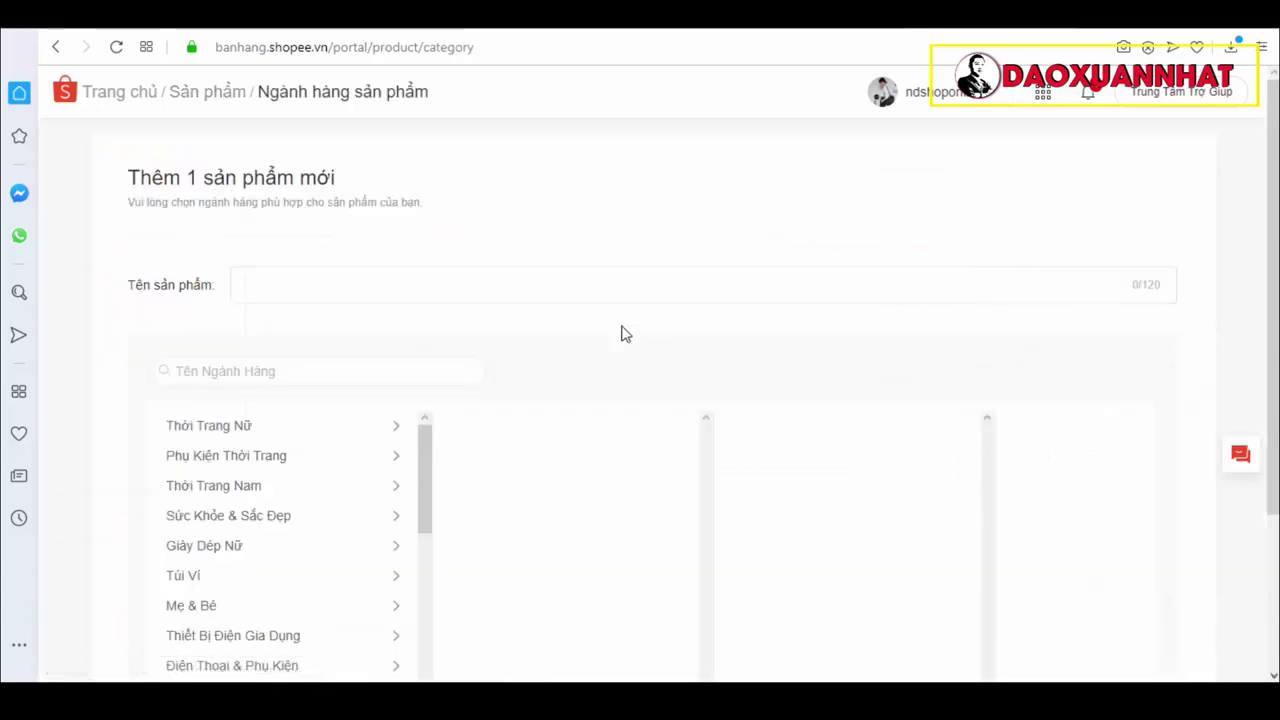
{"action": "scroll", "coordinate": [930, 362], "scroll_direction": "down", "scroll_amount": 2}
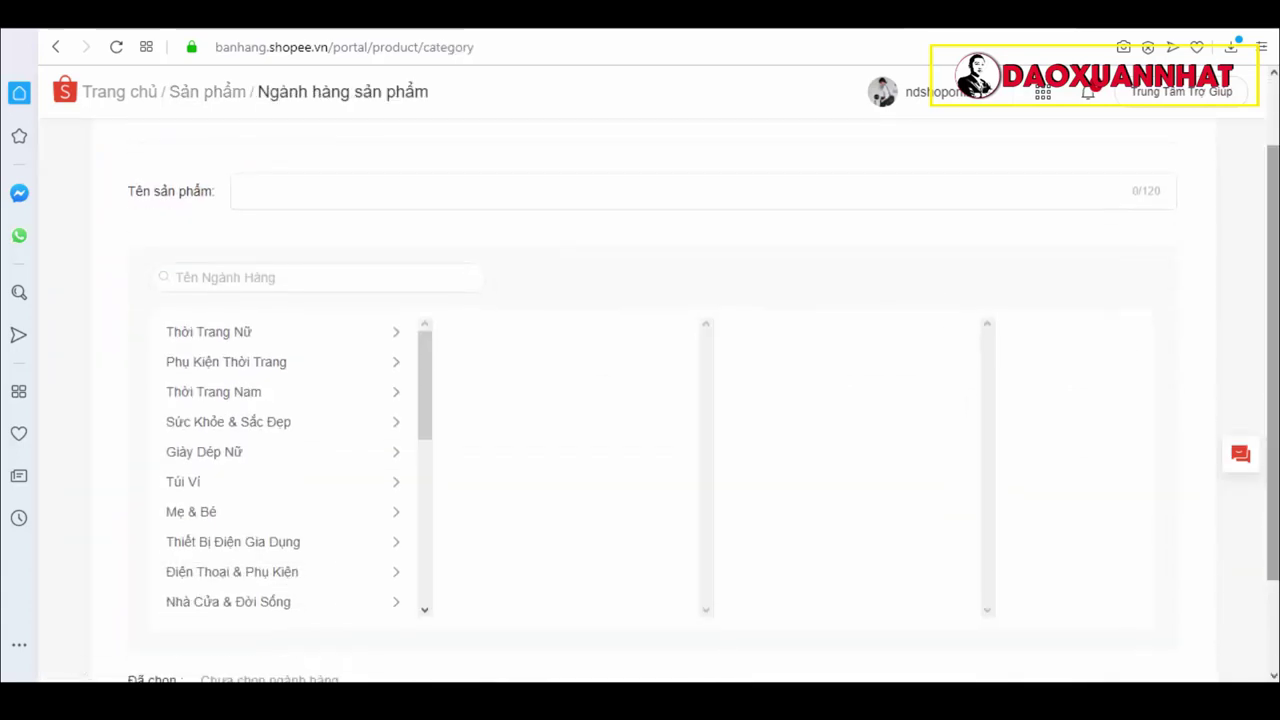
{"action": "scroll", "coordinate": [930, 362], "scroll_direction": "up", "scroll_amount": 2}
{"action": "scroll", "coordinate": [303, 320], "scroll_direction": "down", "scroll_amount": 3}
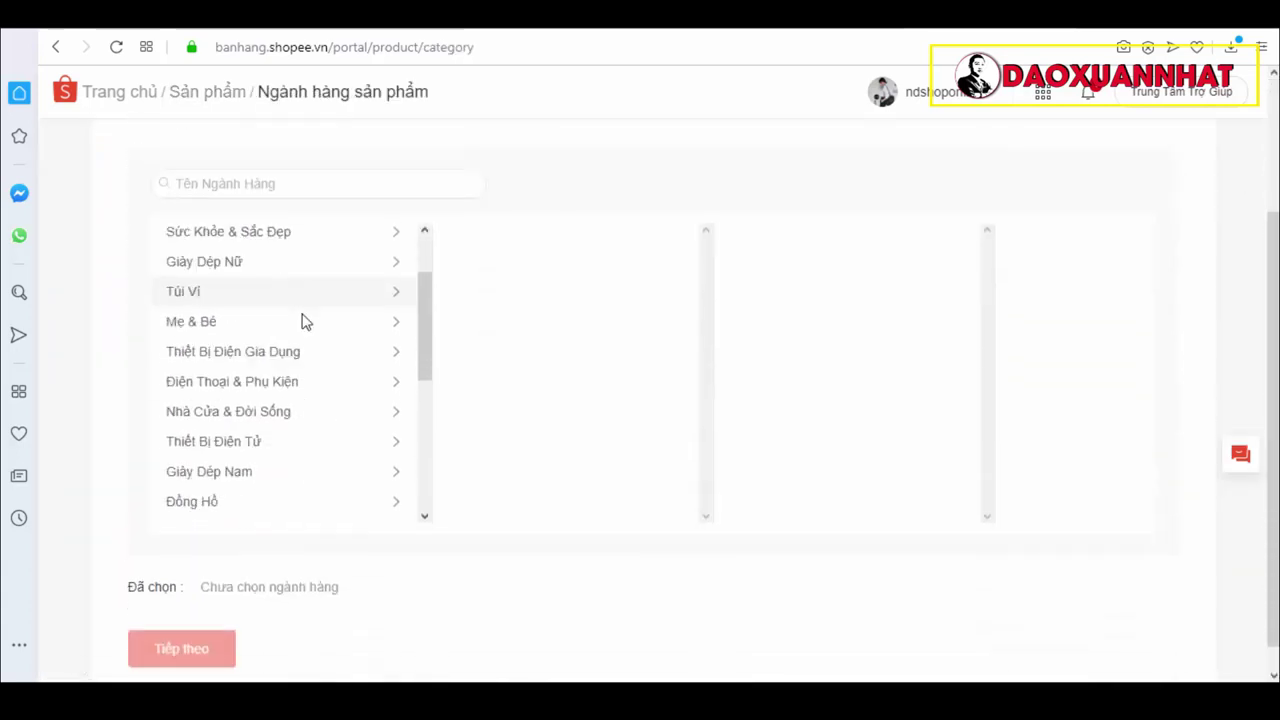
{"action": "scroll", "coordinate": [277, 314], "scroll_direction": "up", "scroll_amount": 3}
{"action": "left_click", "coordinate": [58, 50]}
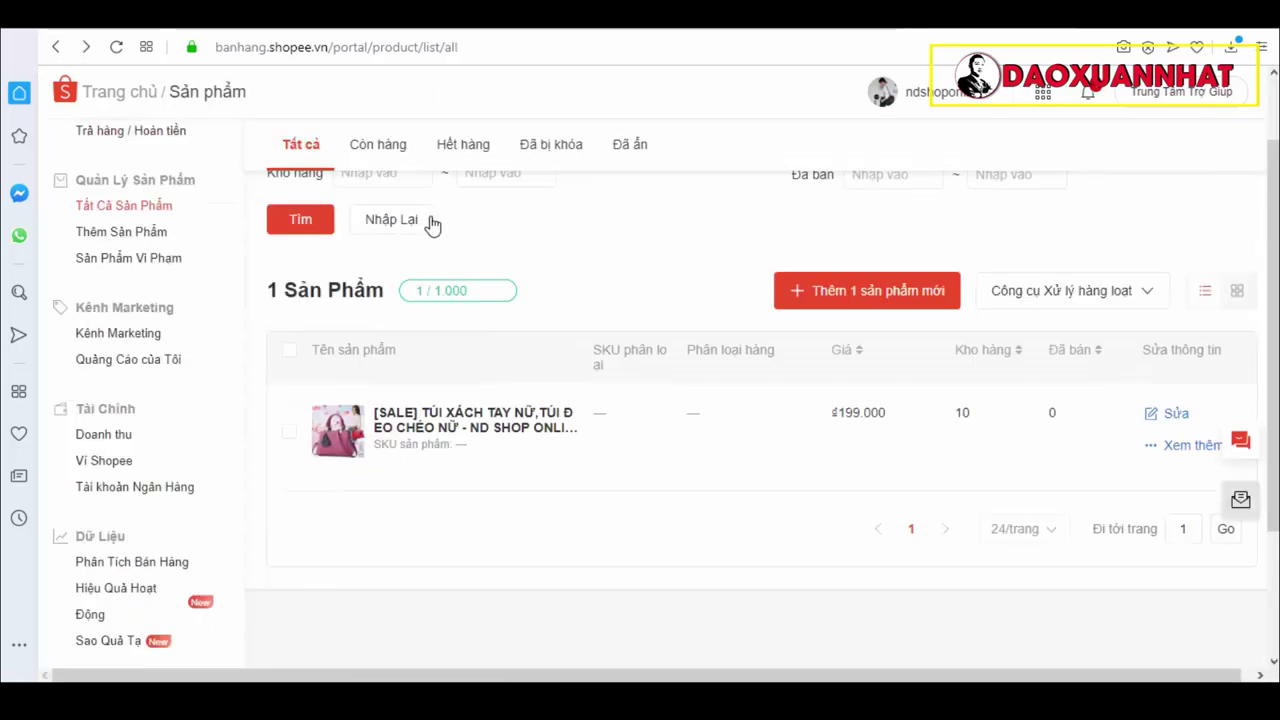
Step: Select the handbag listing to view its bulk actions, and clear the selection
{"action": "left_click", "coordinate": [290, 436]}
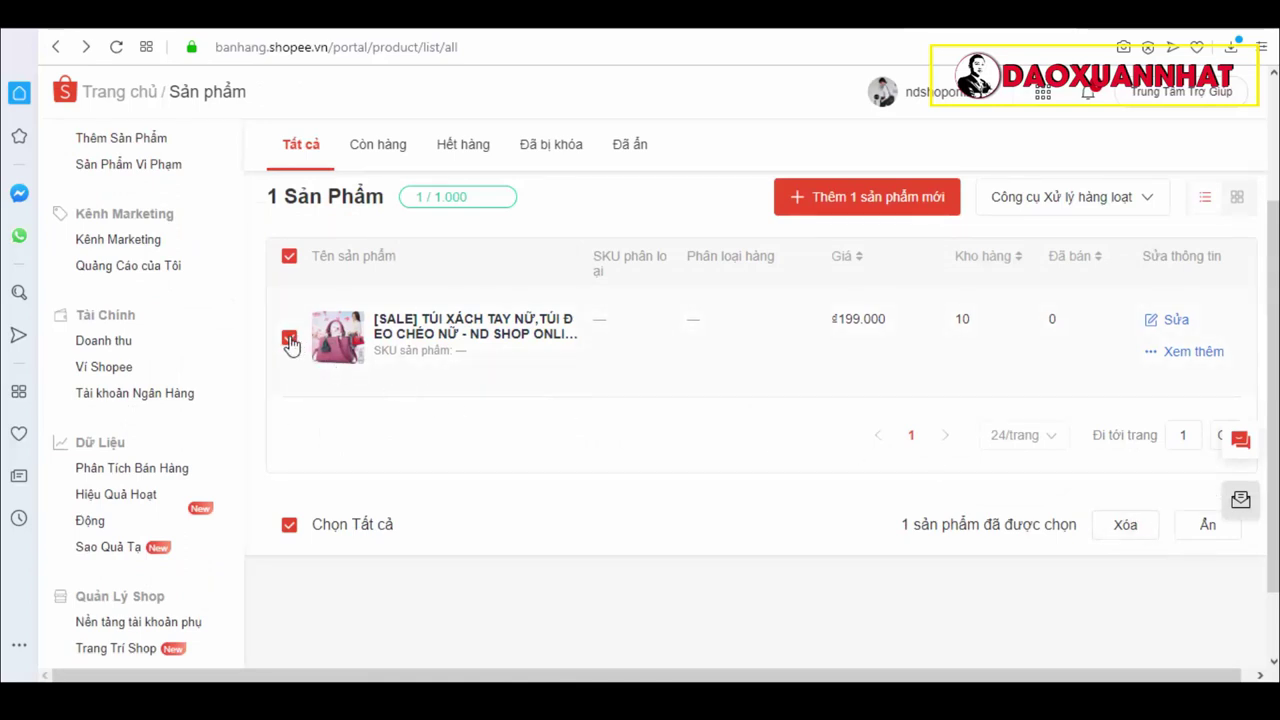
{"action": "left_click", "coordinate": [289, 339]}
{"action": "scroll", "coordinate": [600, 465], "scroll_direction": "up", "scroll_amount": 1}
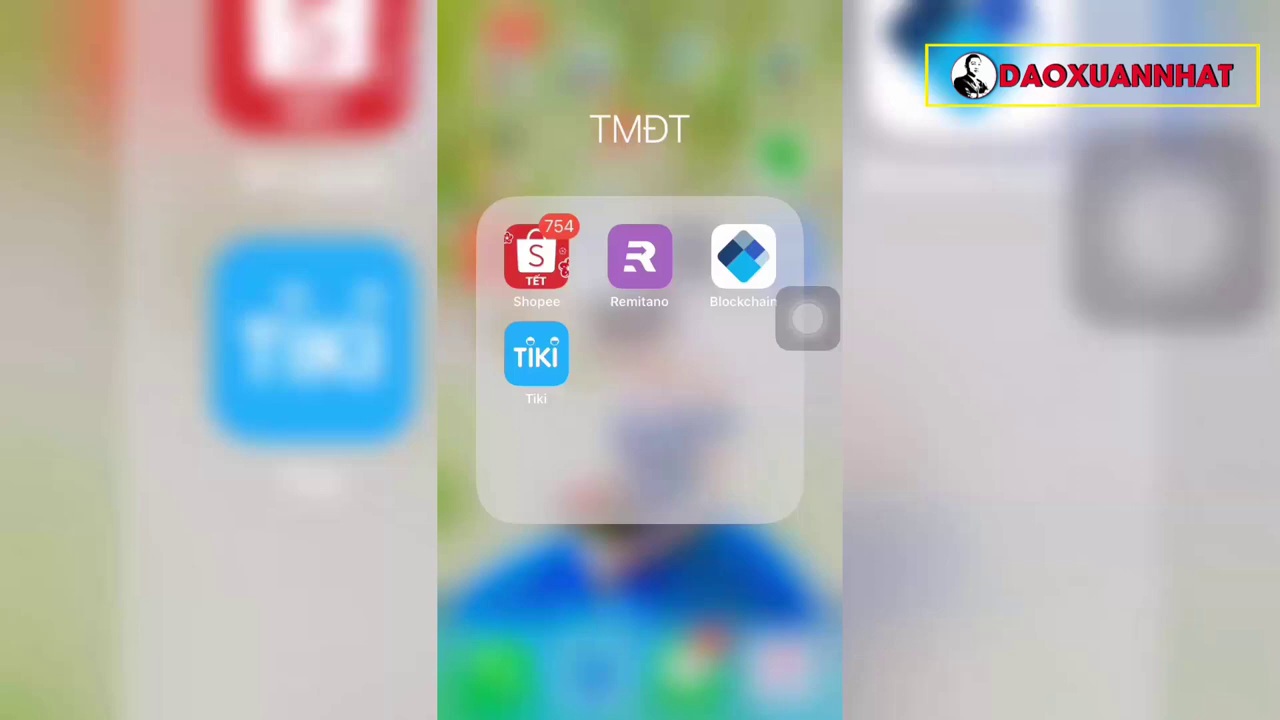
Step: Switch to the Shopee mobile app and open the seller page of the account's own shop
{"action": "mouse_move", "coordinate": [808, 318]}
{"action": "left_mouse_down"}
{"action": "mouse_move", "coordinate": [586, 260]}
{"action": "mouse_move", "coordinate": [794, 337]}
{"action": "mouse_move", "coordinate": [808, 318]}
{"action": "left_mouse_up"}
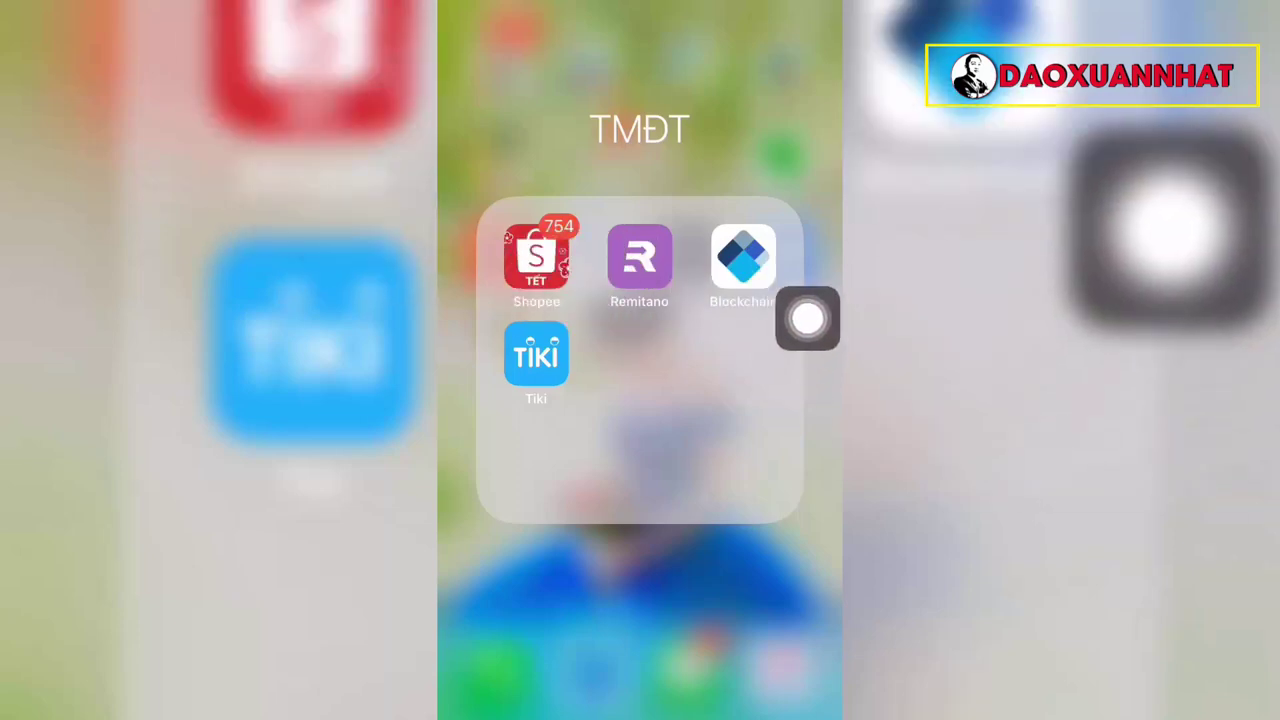
{"action": "left_click", "coordinate": [536, 257]}
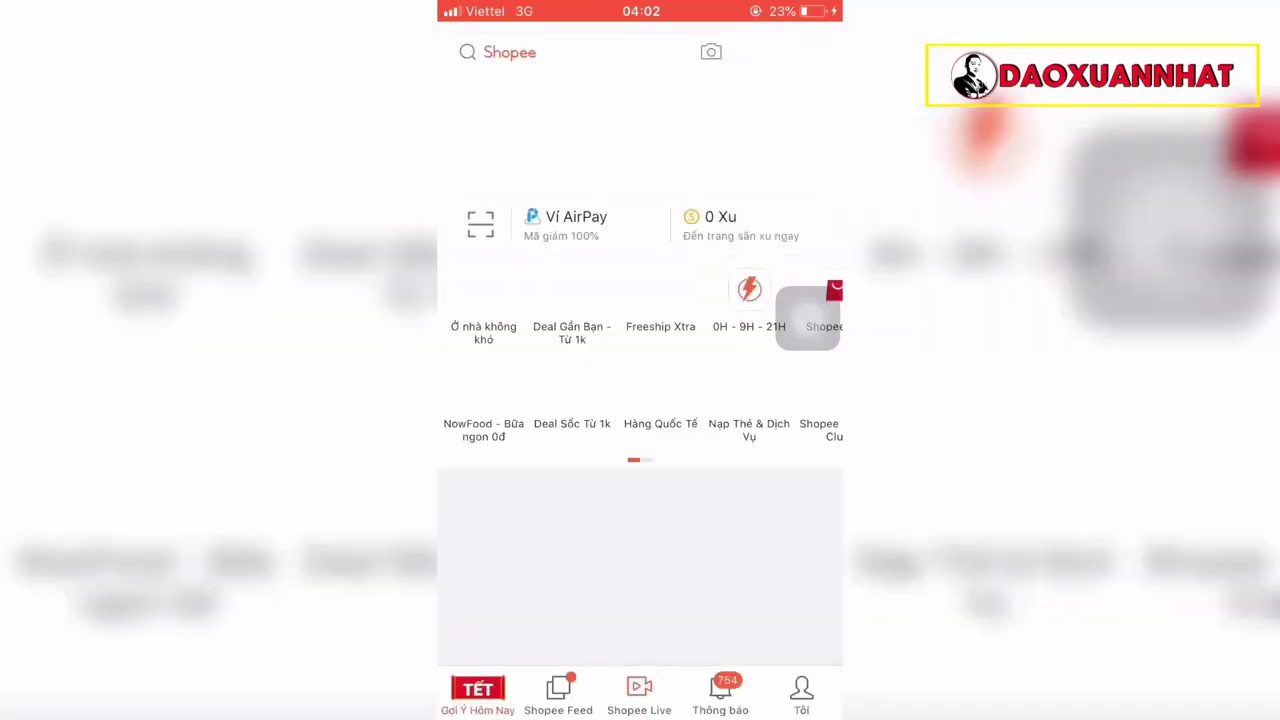
{"action": "left_click_drag", "start_coordinate": [808, 318], "coordinate": [808, 445]}
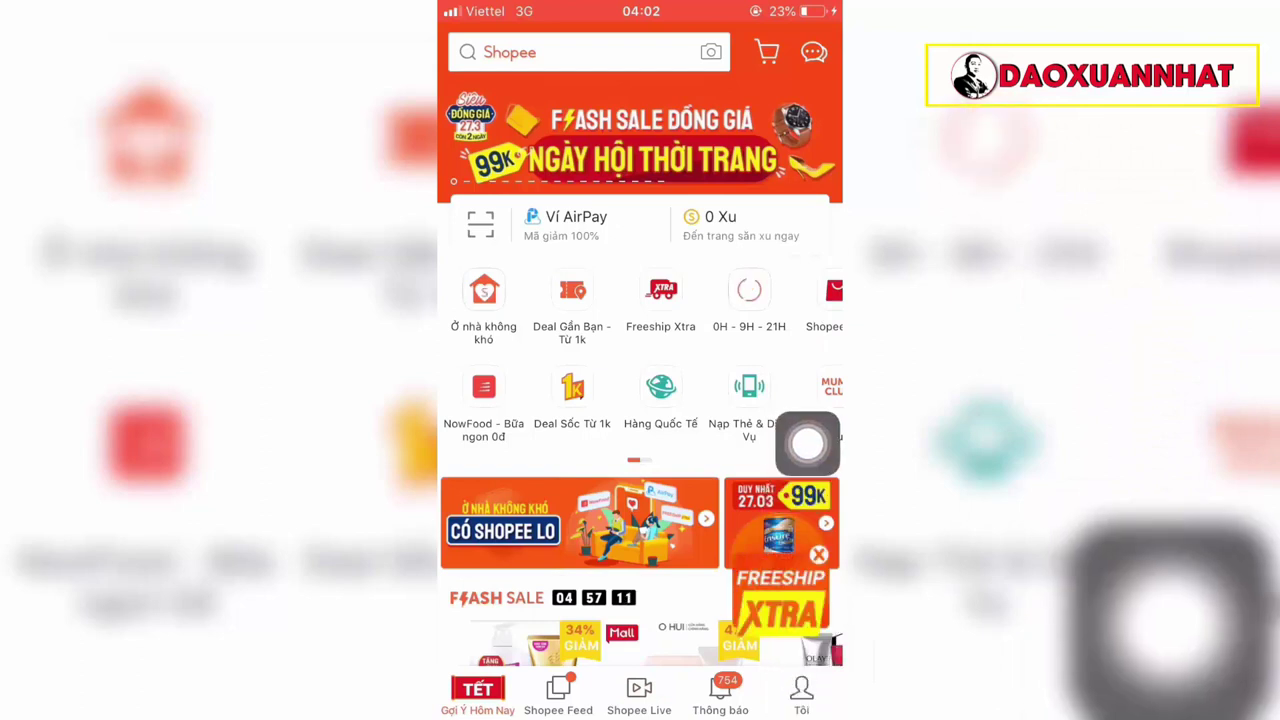
{"action": "left_click", "coordinate": [801, 695]}
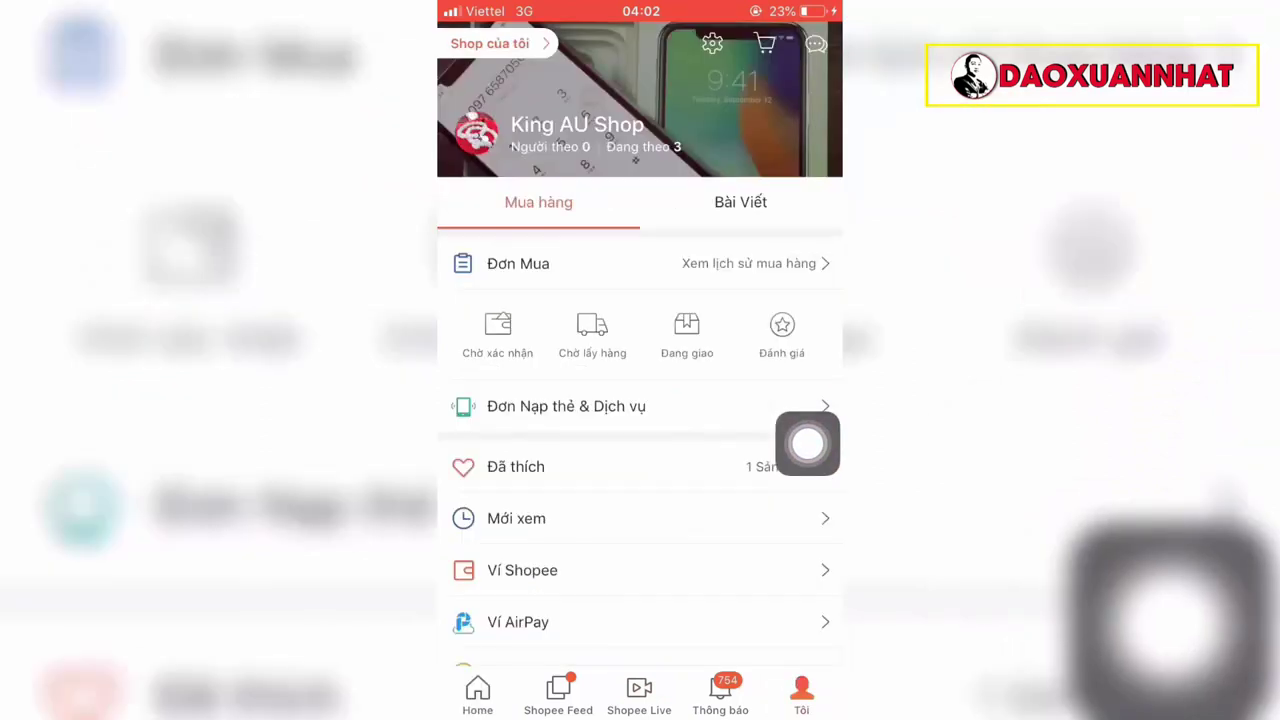
{"action": "left_click_drag", "start_coordinate": [808, 444], "coordinate": [808, 101]}
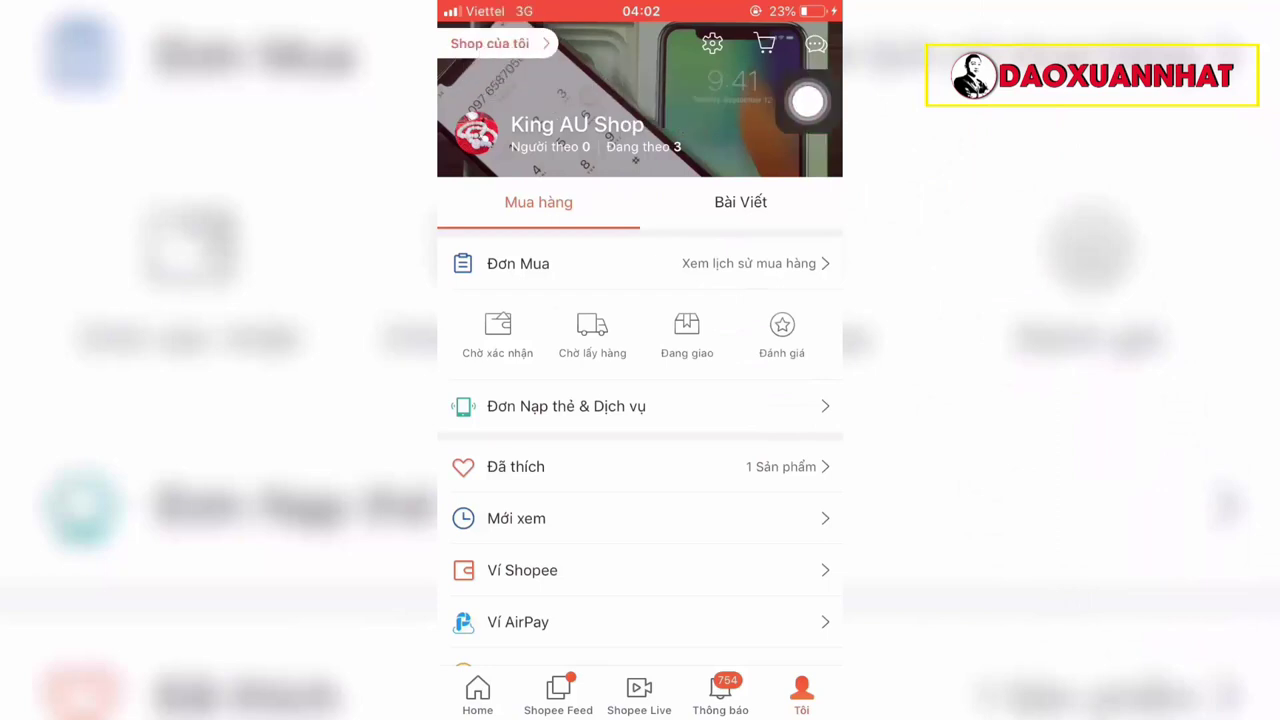
{"action": "left_click", "coordinate": [490, 43]}
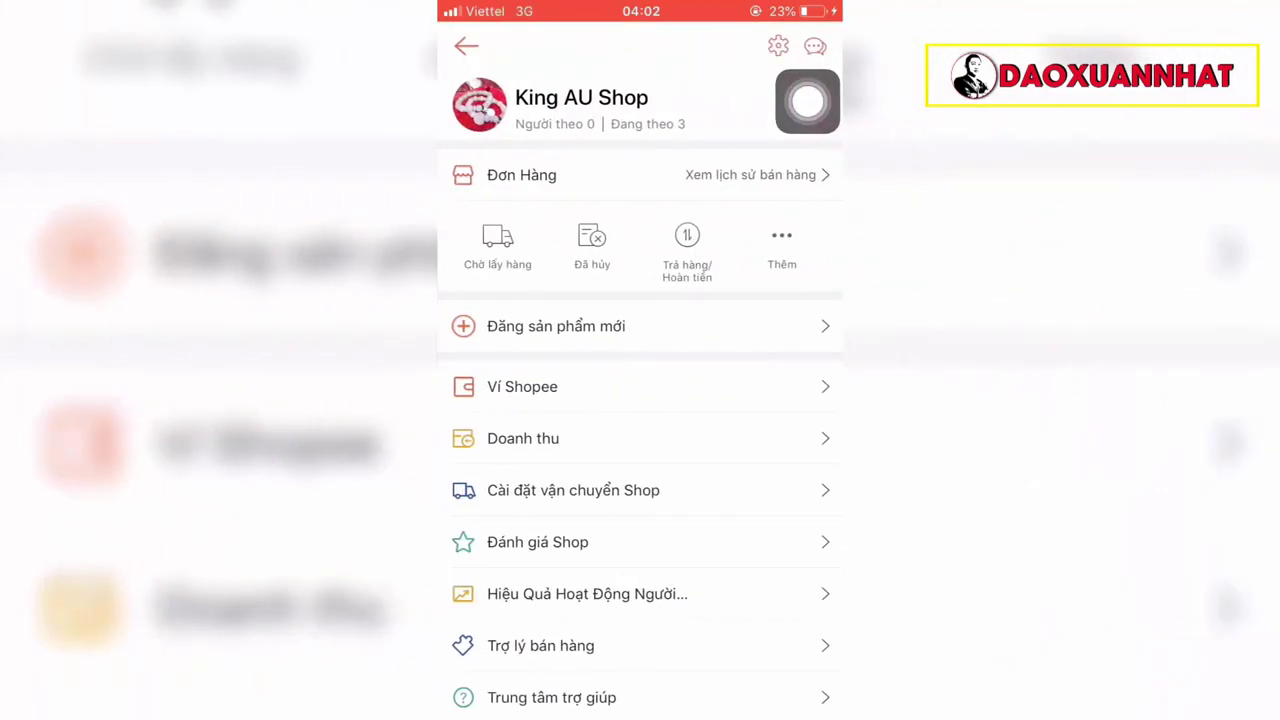
Step: Look through the settings reached from the shop page, and return to the shop page
{"action": "left_click_drag", "start_coordinate": [808, 101], "coordinate": [729, 209]}
{"action": "left_click", "coordinate": [778, 46]}
{"action": "scroll", "coordinate": [640, 400], "scroll_direction": "down", "scroll_amount": 3}
{"action": "scroll", "coordinate": [640, 400], "scroll_direction": "up", "scroll_amount": 3}
{"action": "left_click", "coordinate": [466, 45]}
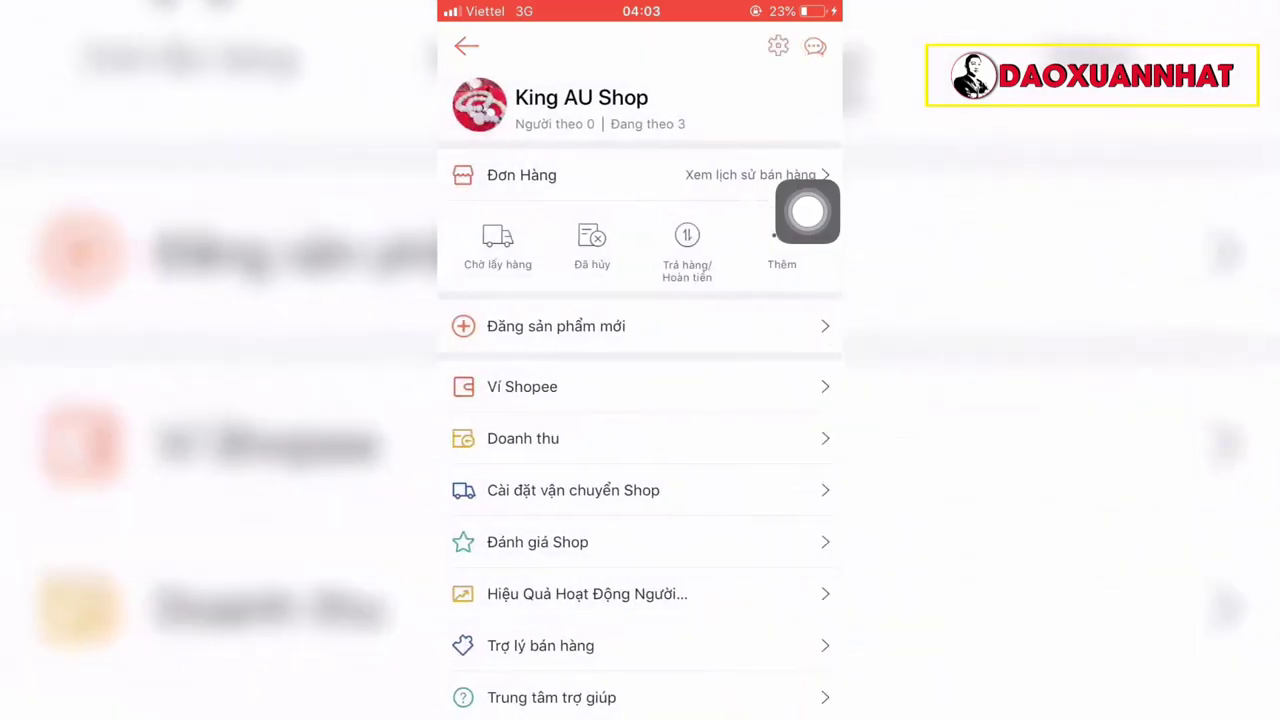
Step: Examine the pickup address and activated carriers in the shop's shipping settings, and return to the shop page
{"action": "left_click_drag", "start_coordinate": [807, 211], "coordinate": [807, 360]}
{"action": "left_click", "coordinate": [573, 490]}
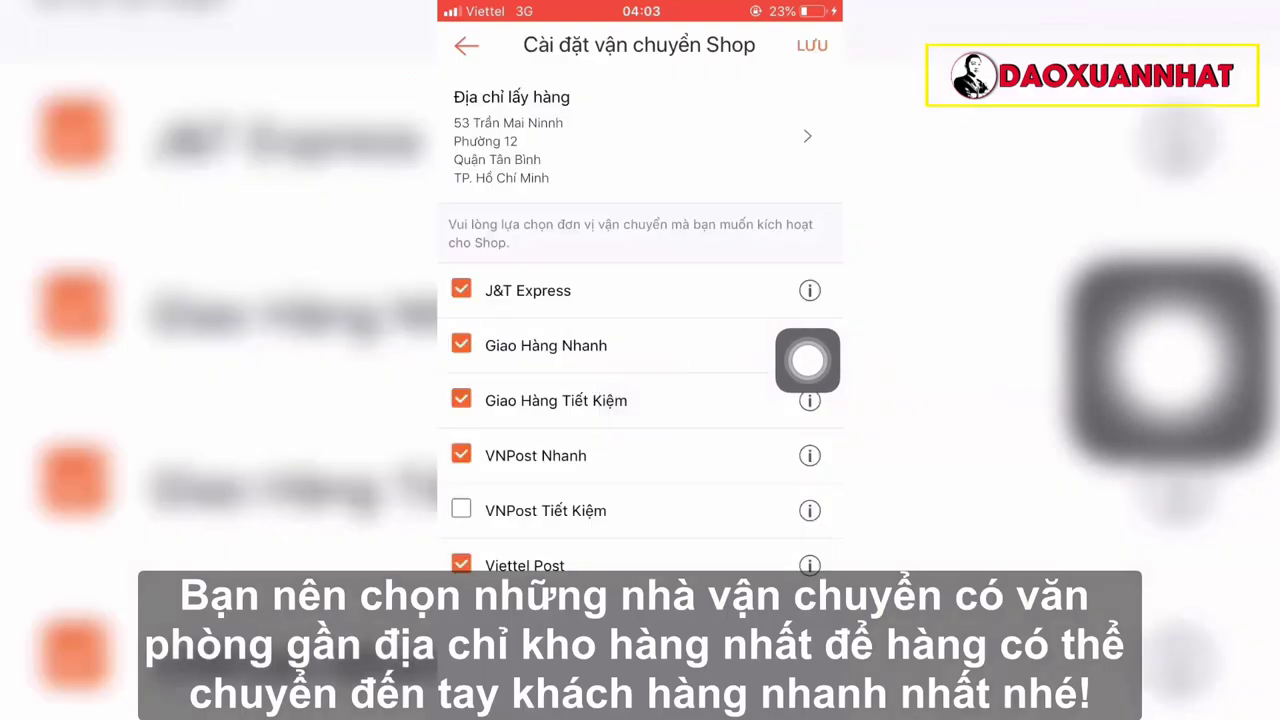
{"action": "left_click_drag", "start_coordinate": [807, 360], "coordinate": [807, 132]}
{"action": "left_click", "coordinate": [466, 45]}
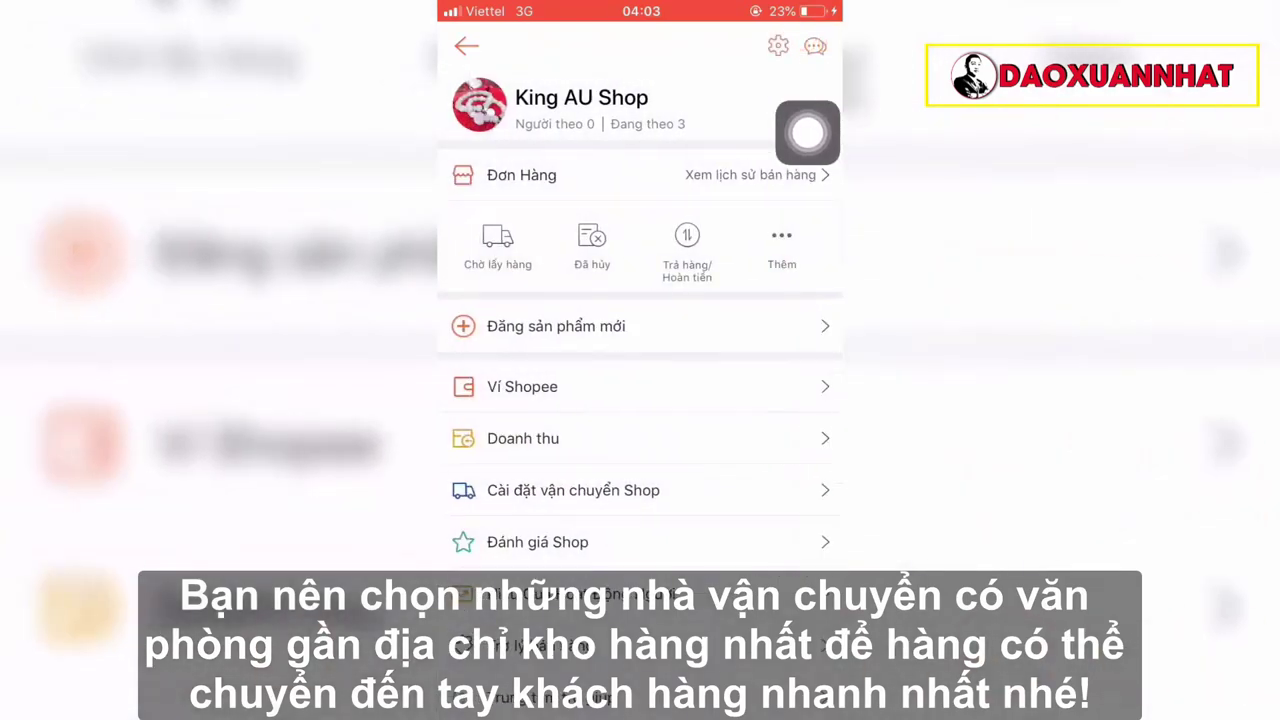
{"action": "scroll", "coordinate": [640, 370], "scroll_direction": "down", "scroll_amount": 2}
{"action": "scroll", "coordinate": [640, 370], "scroll_direction": "up", "scroll_amount": 2}
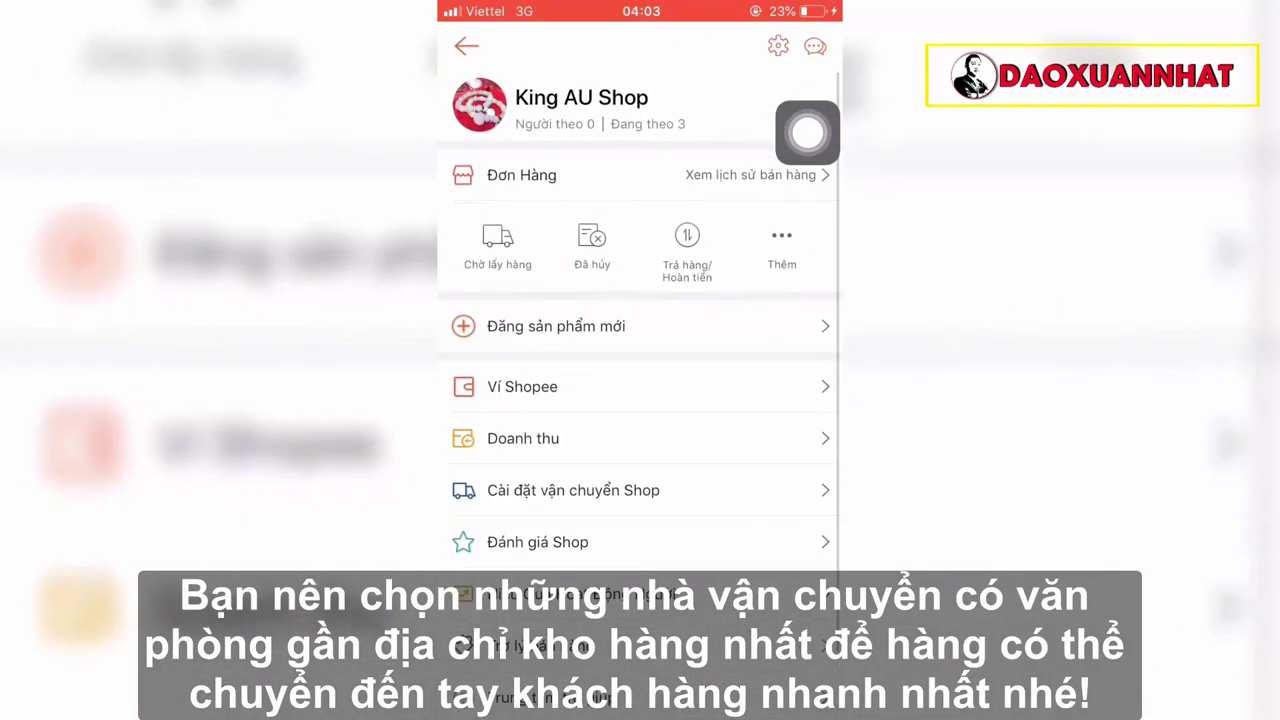